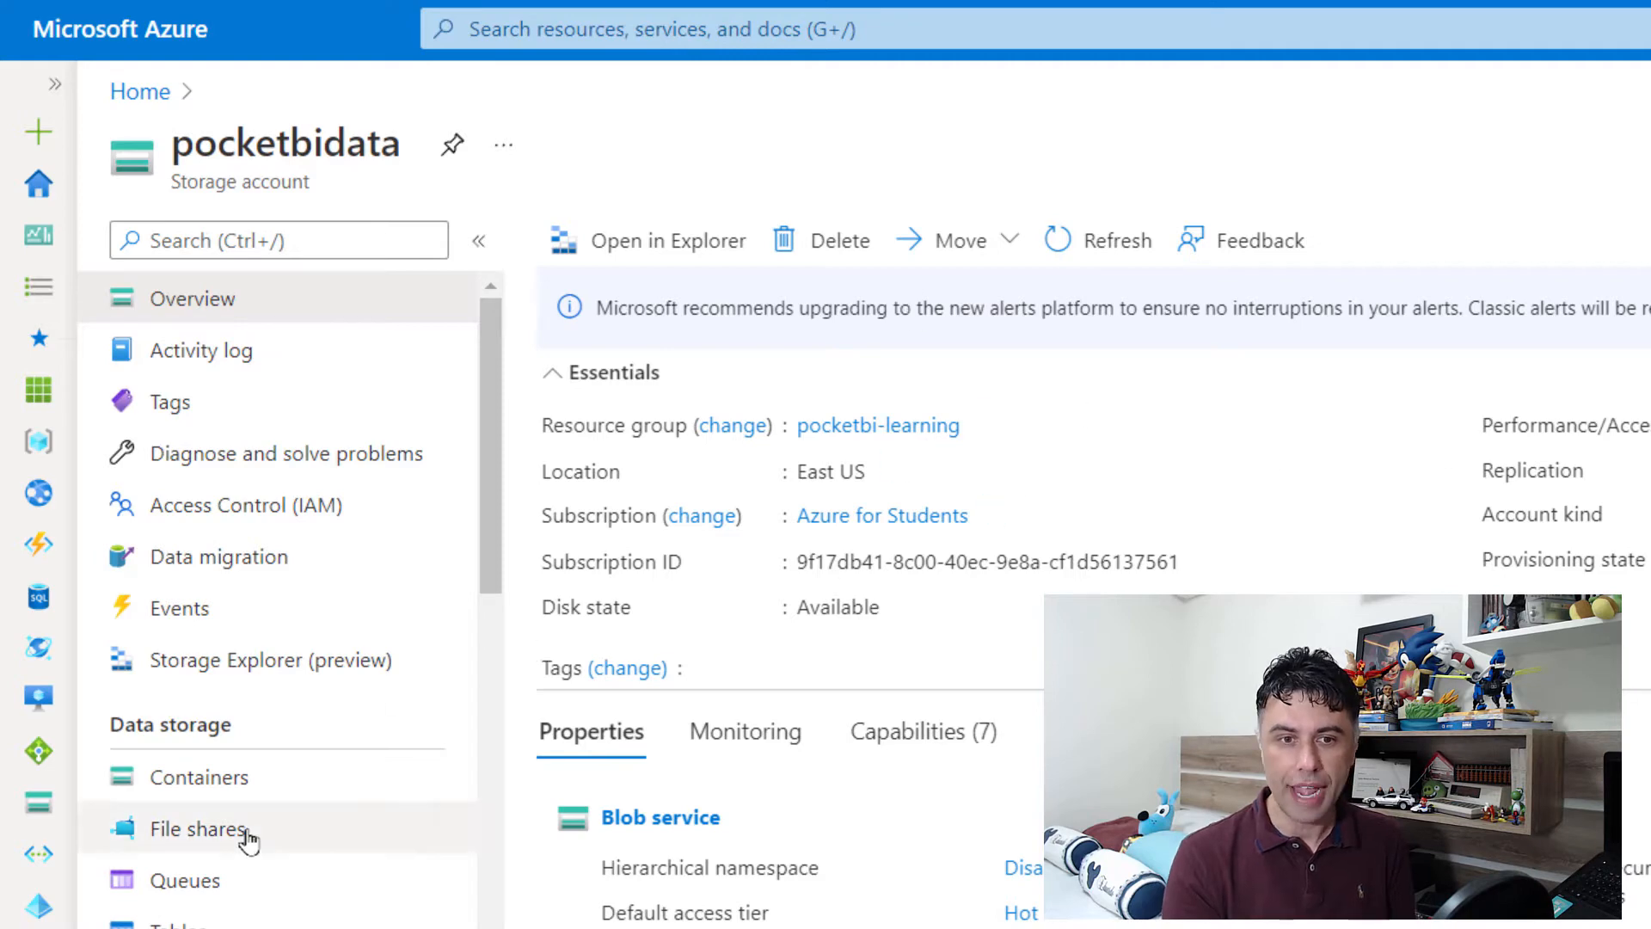
Step: Open the opendata container in the pocketbidata storage account to examine its files
click(290, 790)
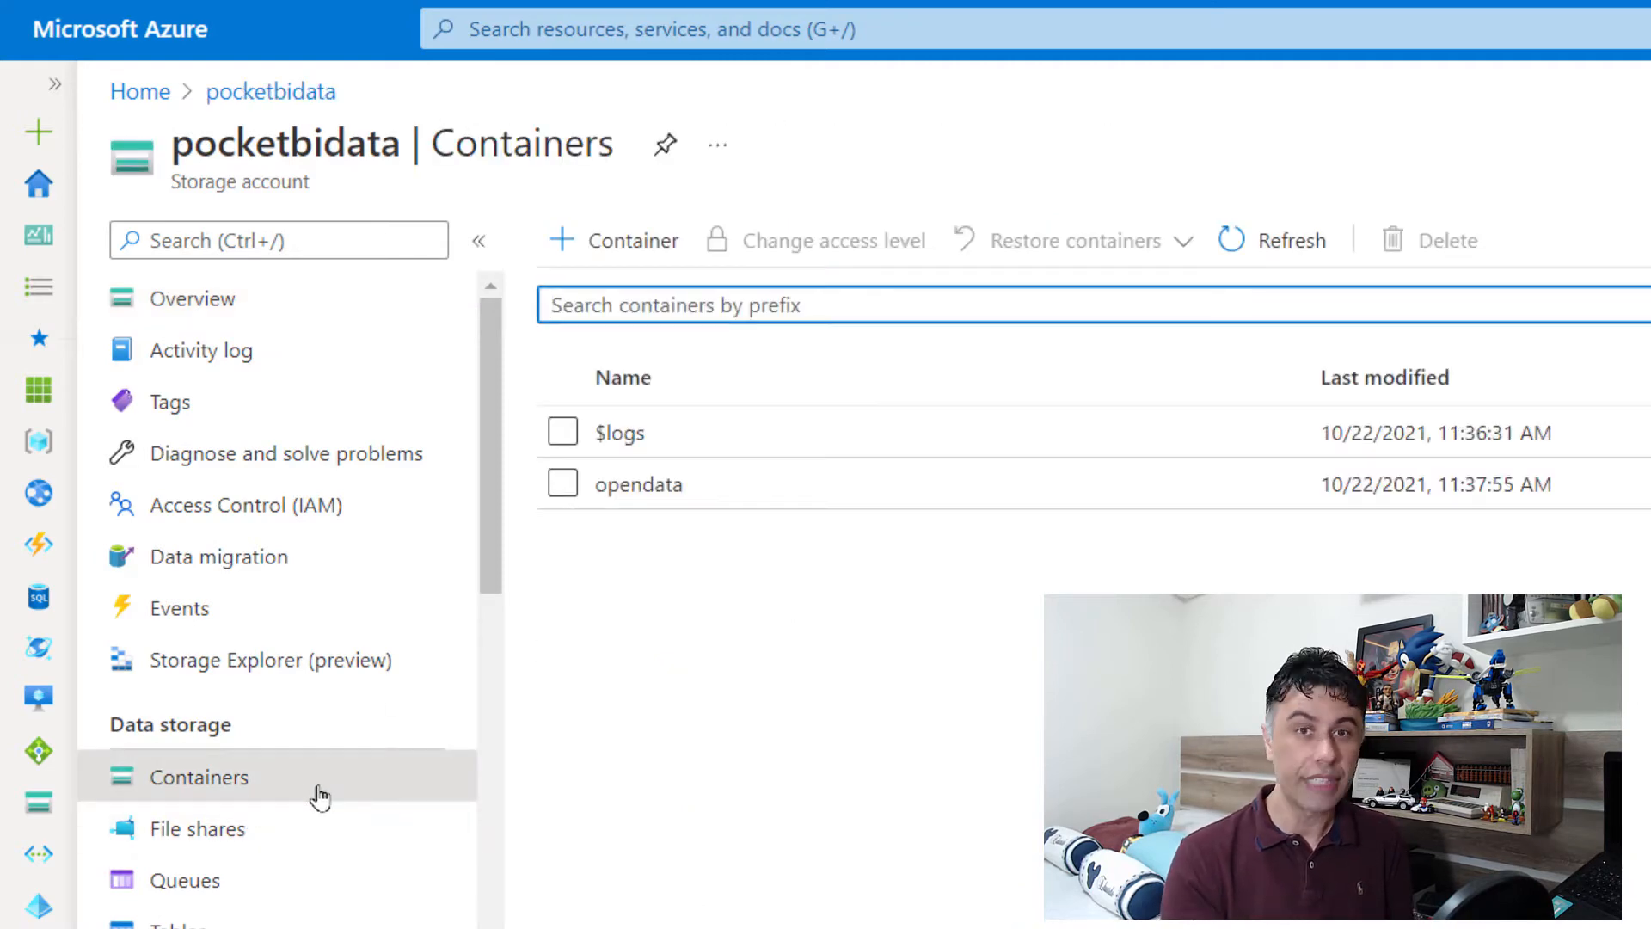
click(744, 493)
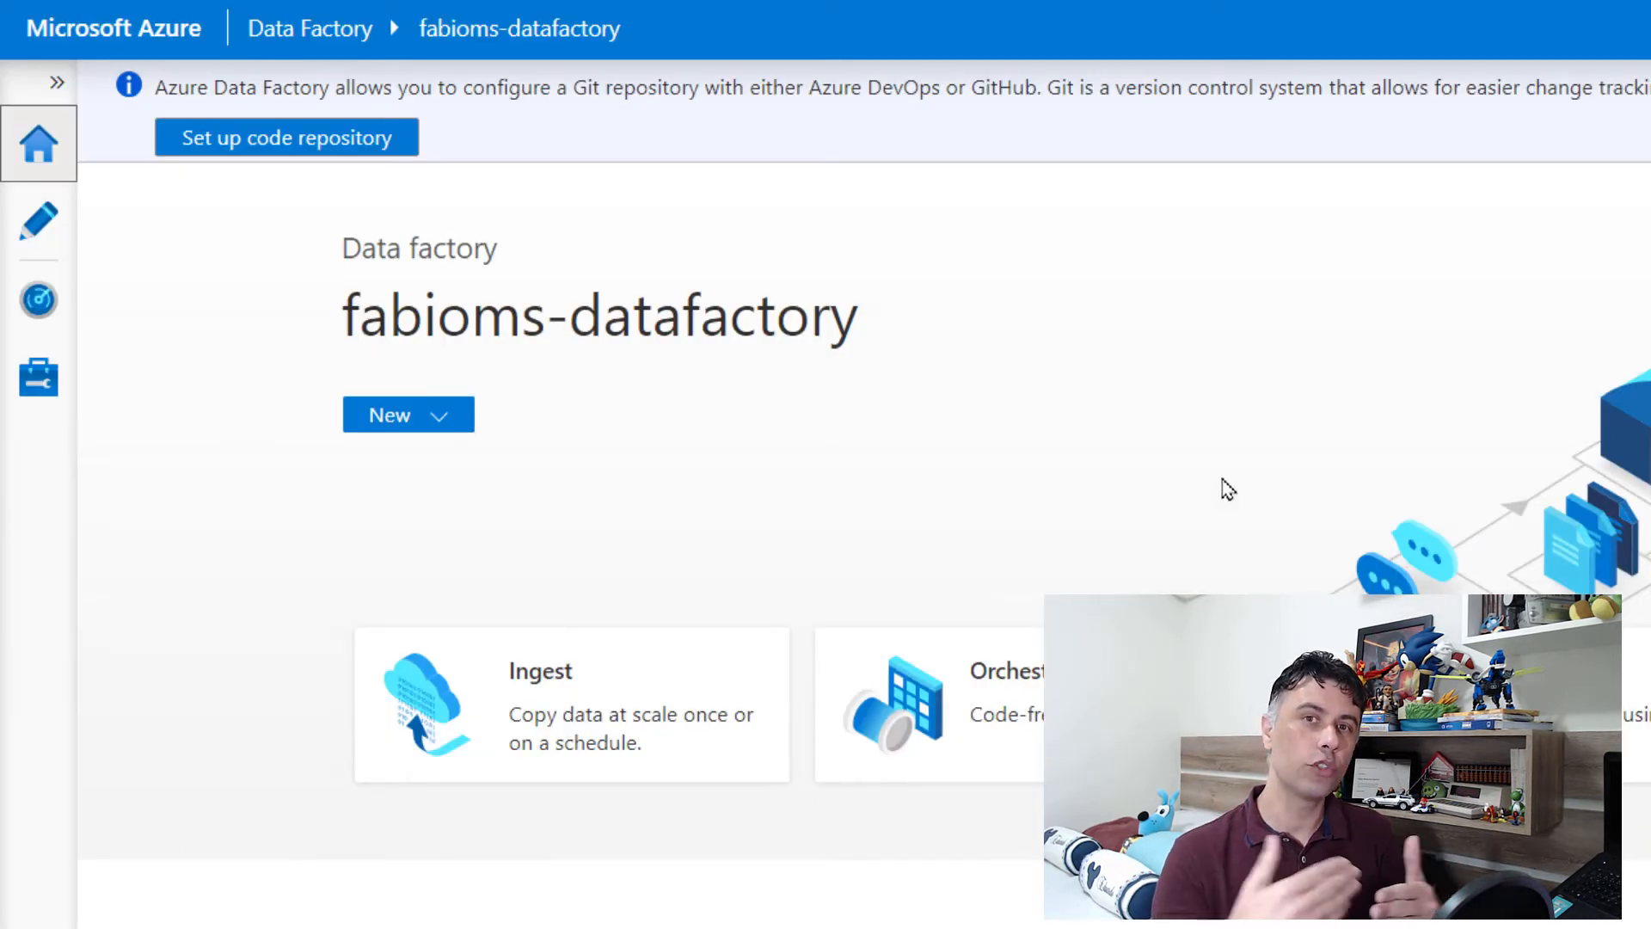
Step: Start a new linked service in the data factory using Azure Blob Storage as the data store
click(38, 377)
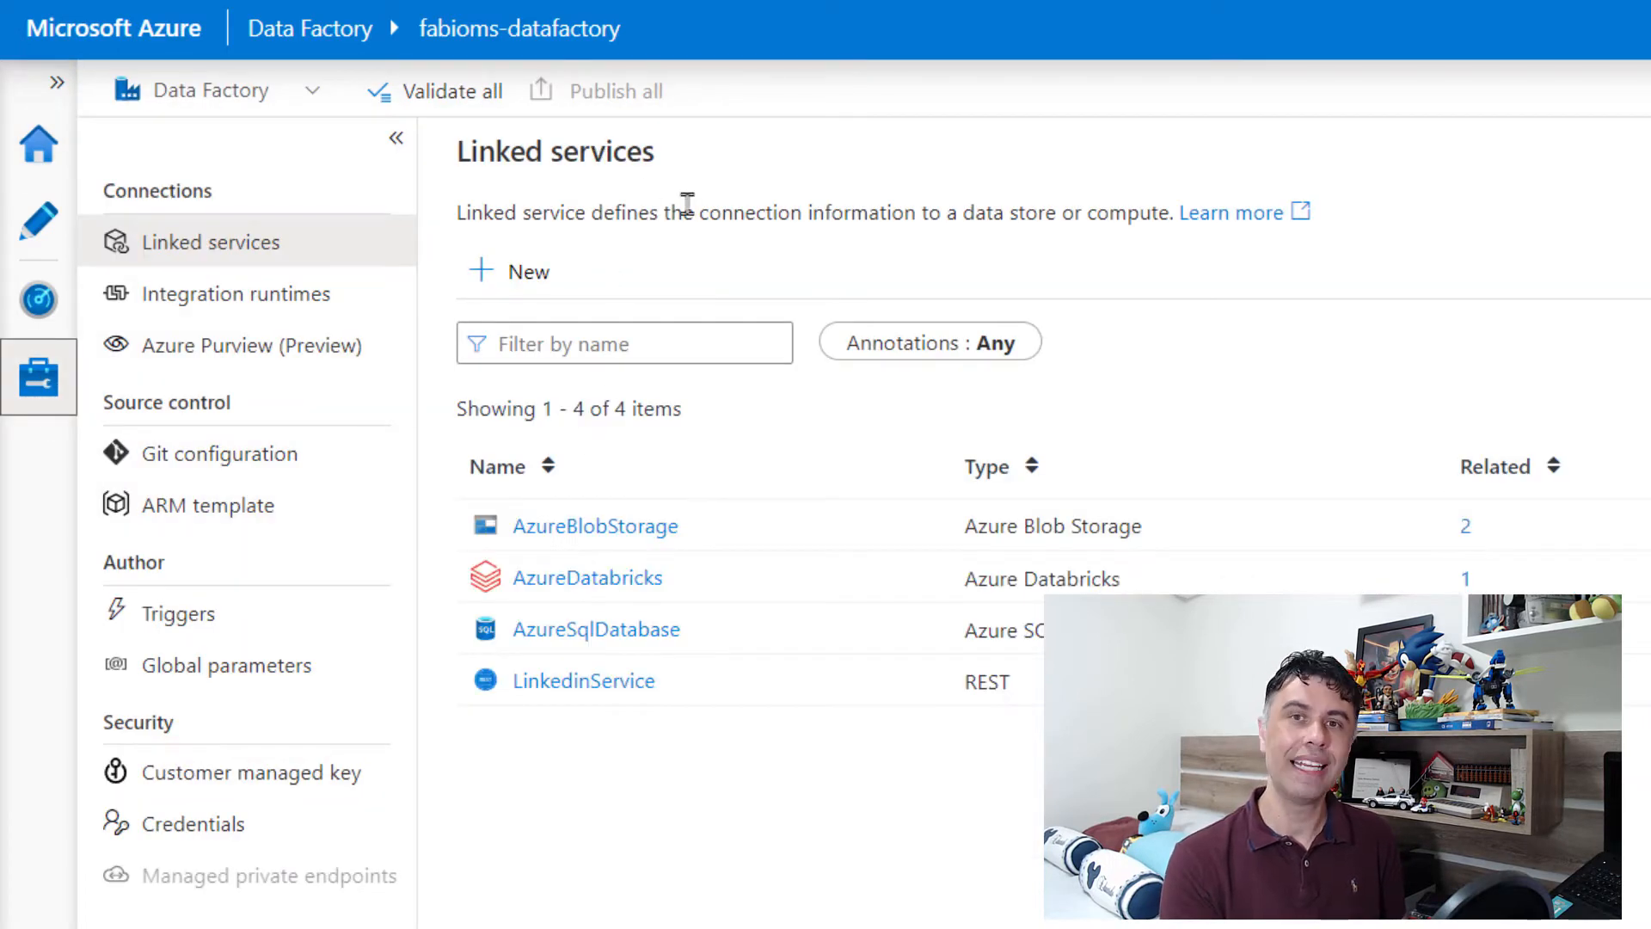
click(481, 271)
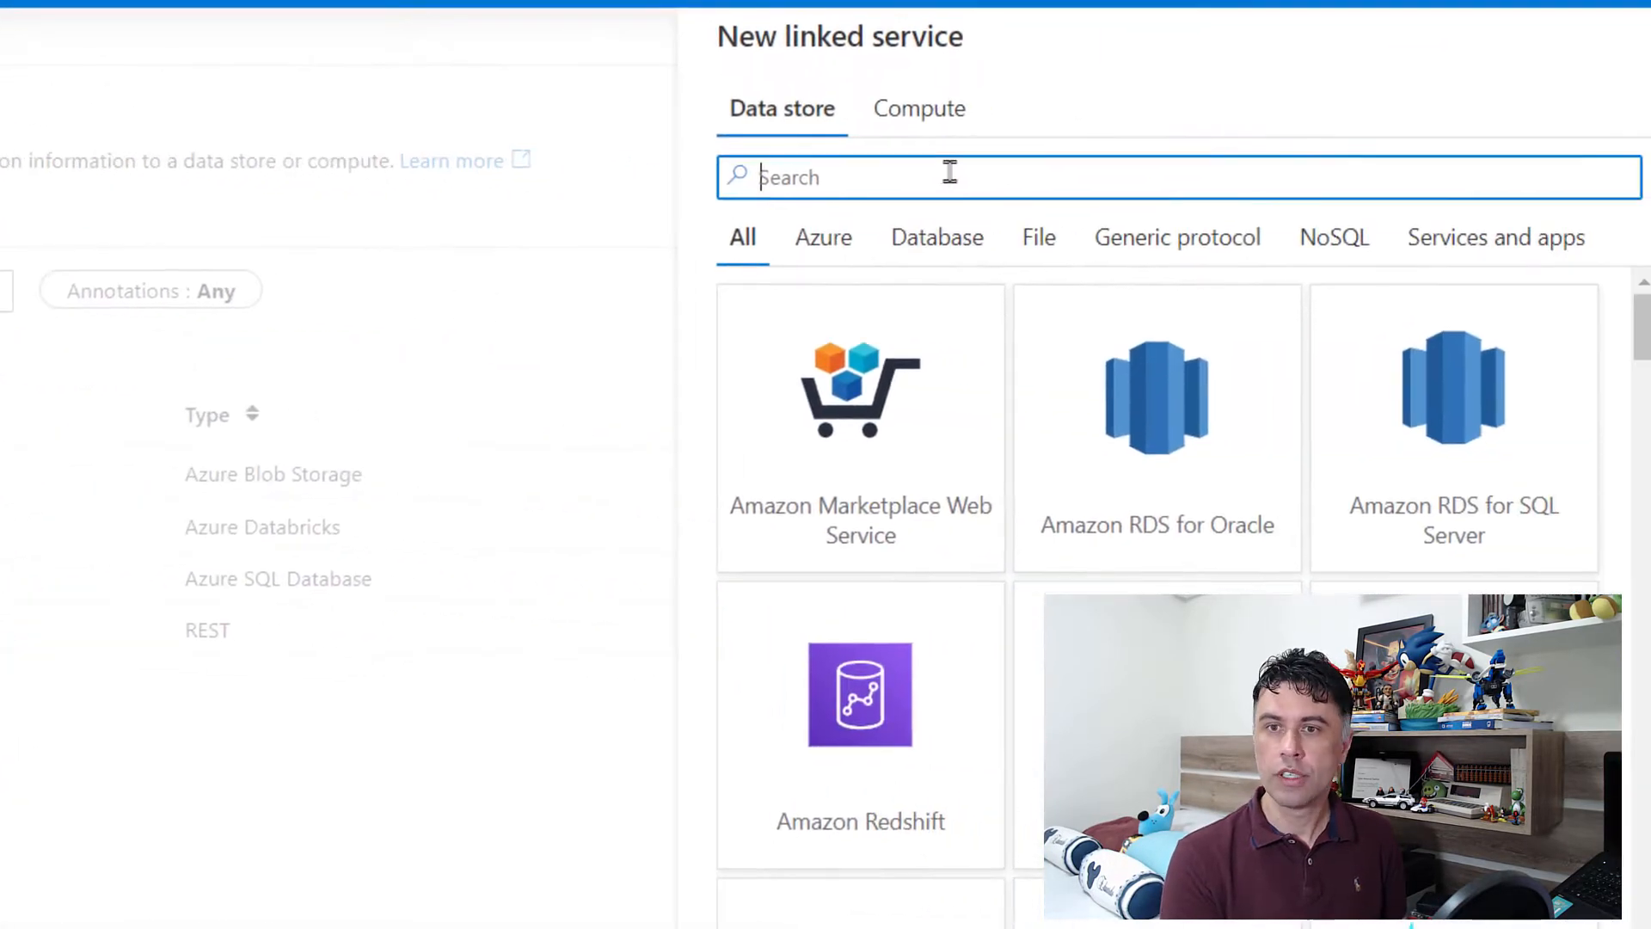
text(azure)
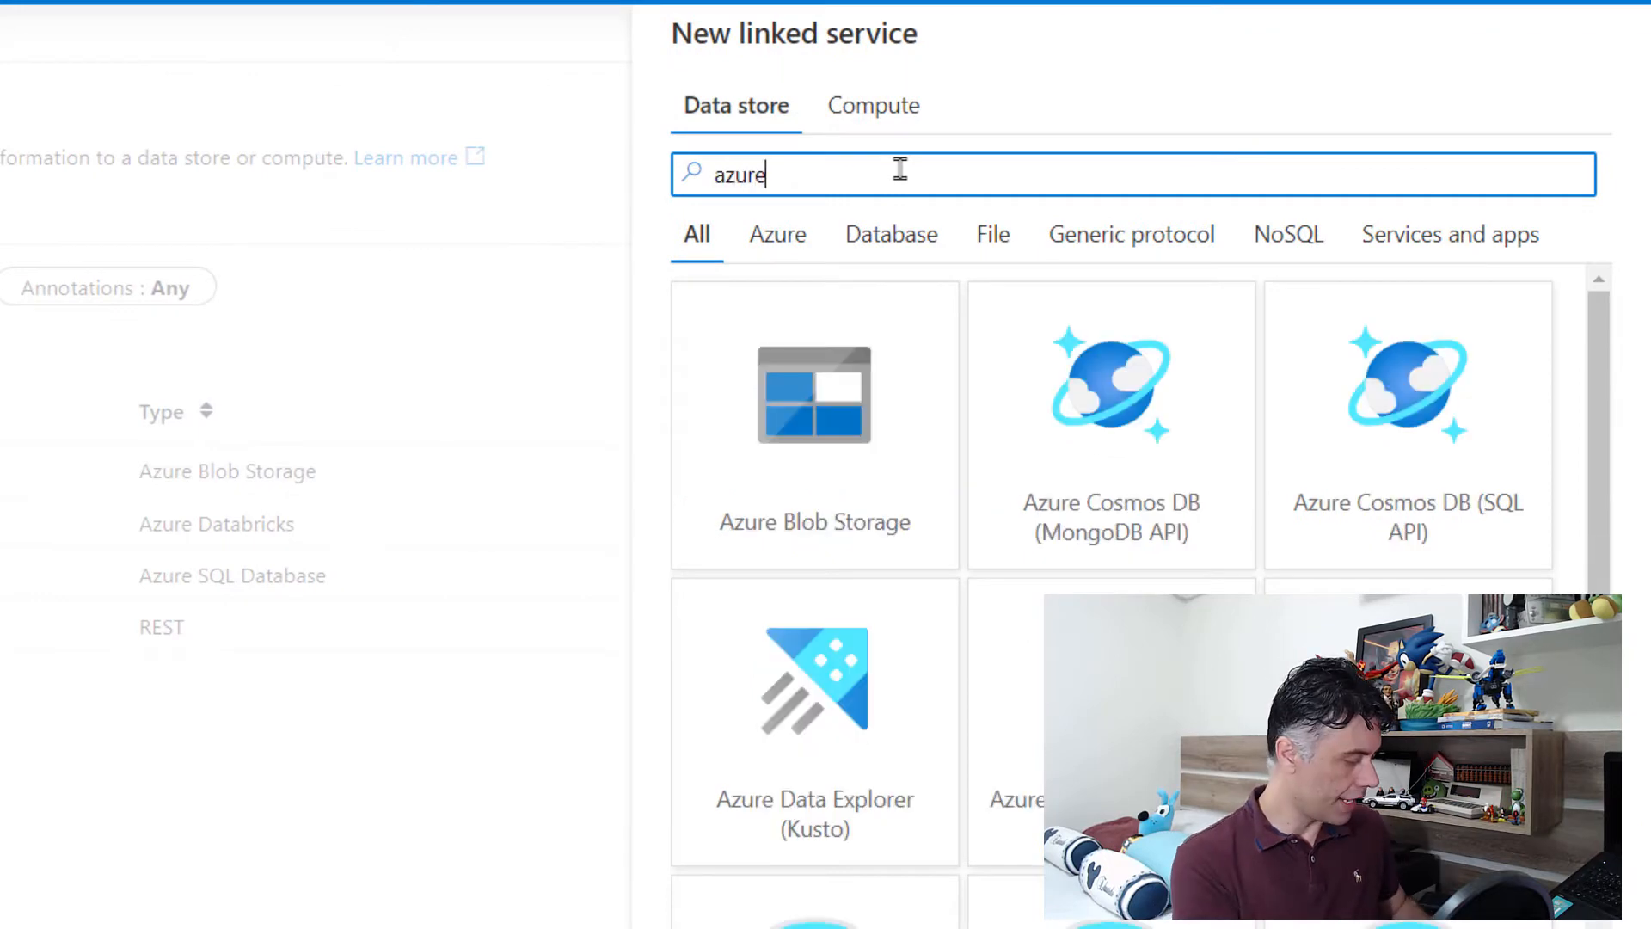
click(798, 416)
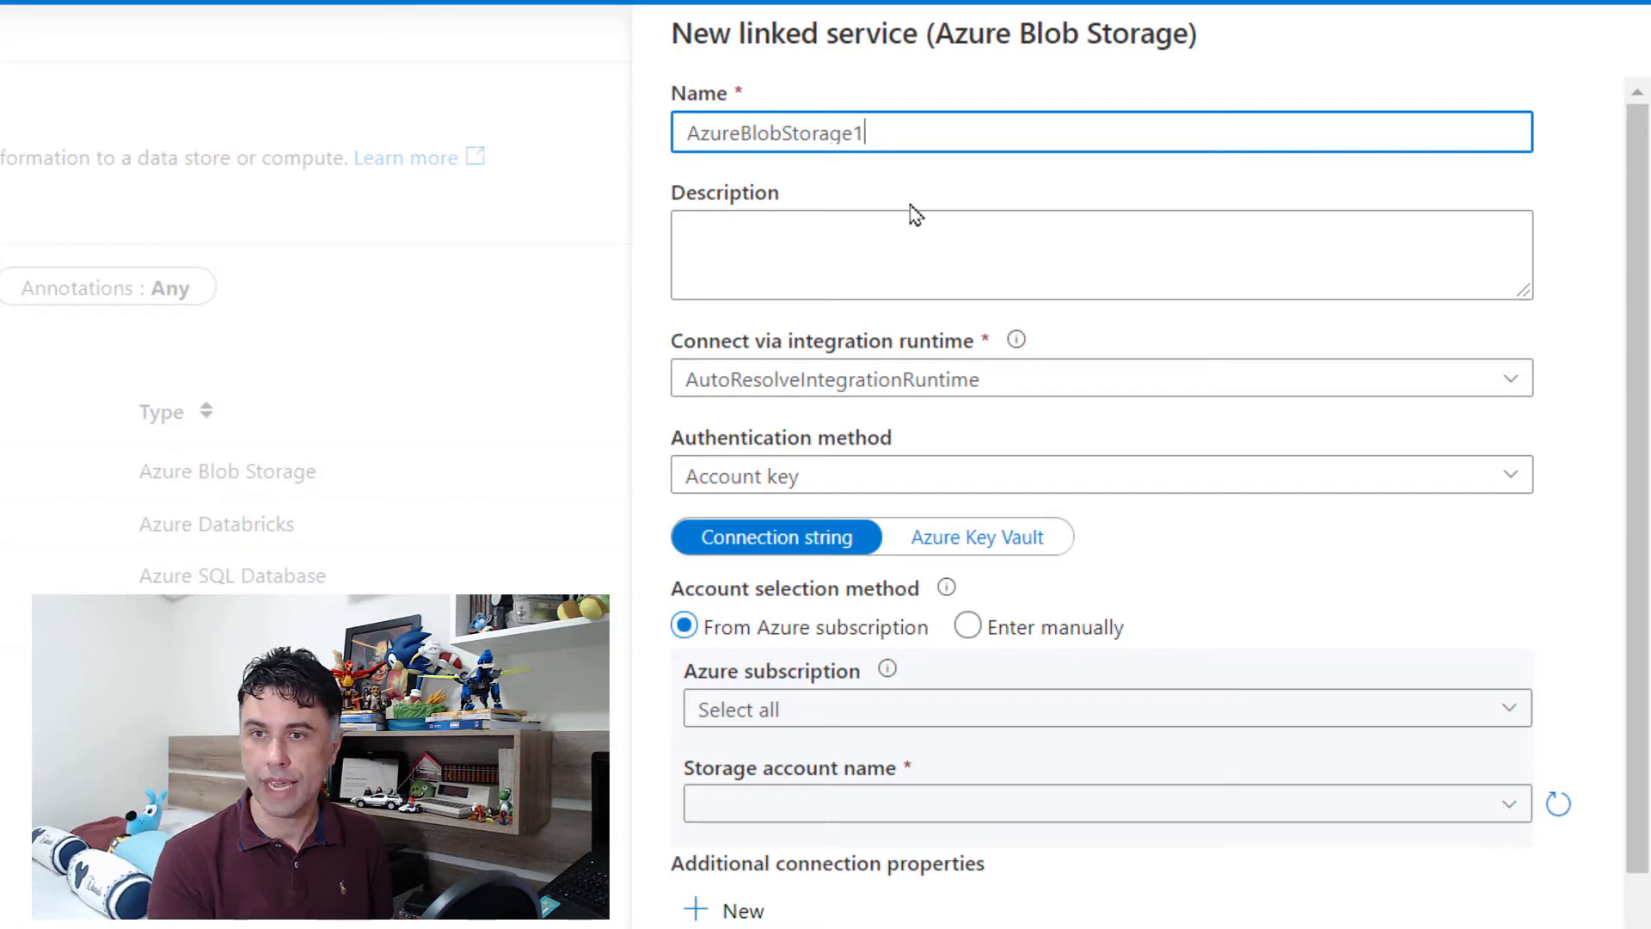
Step: Name the linked service AzureBlobStorage01, select the pocketbidata storage account, test the connection and create the service
key(BackSpace)
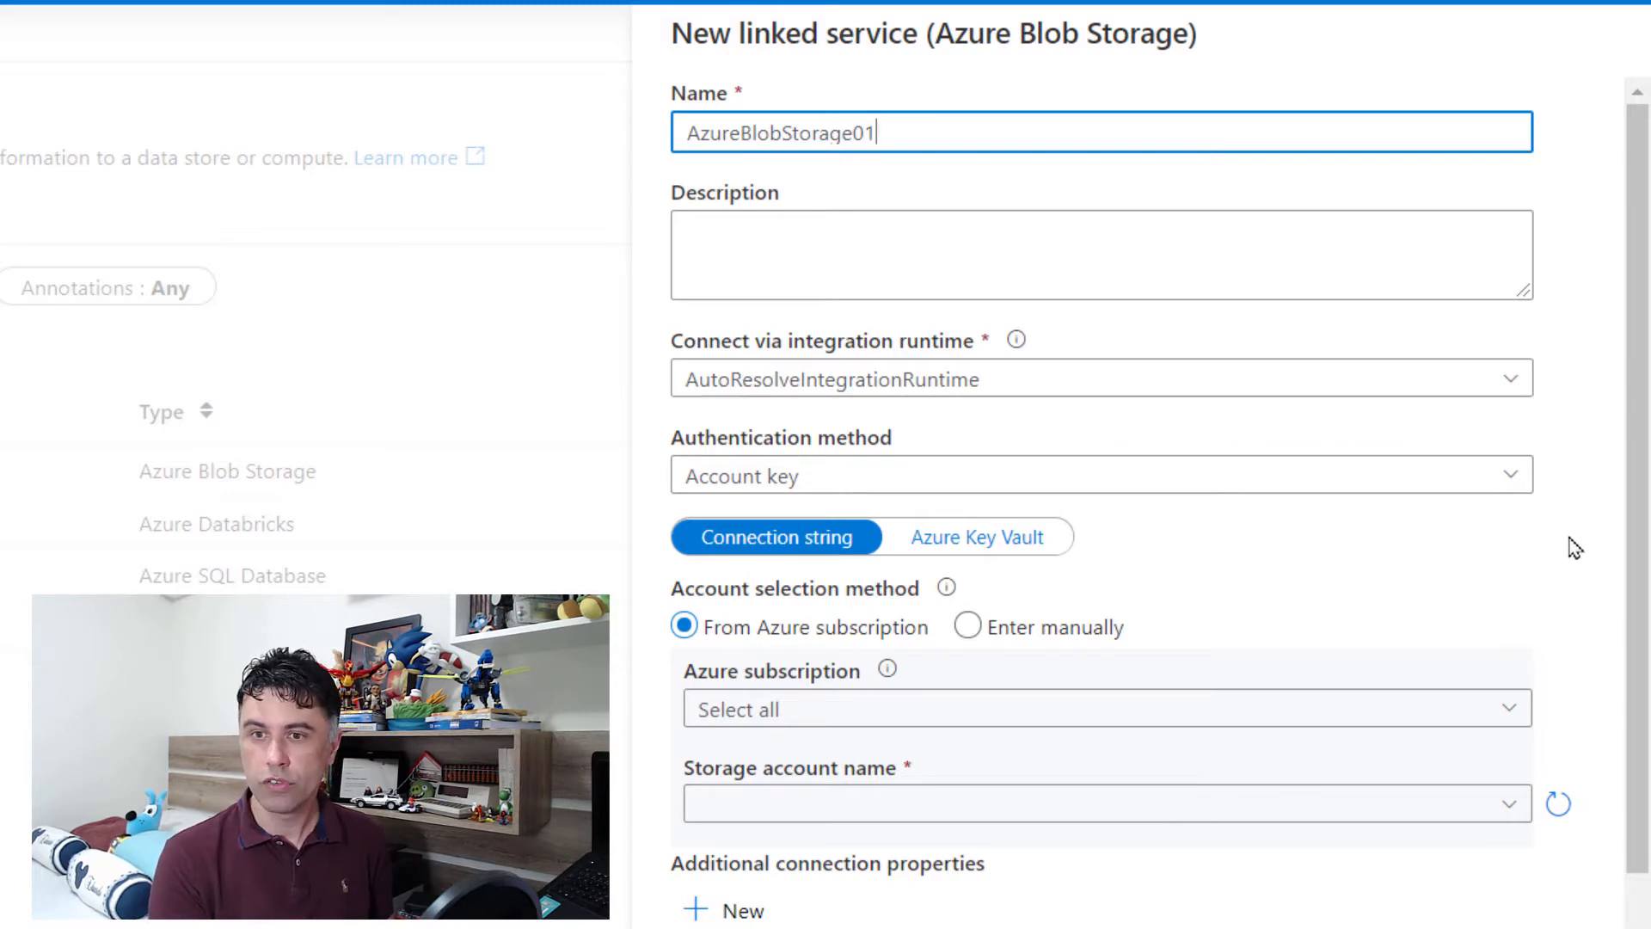
scroll(1570, 547, down, 2)
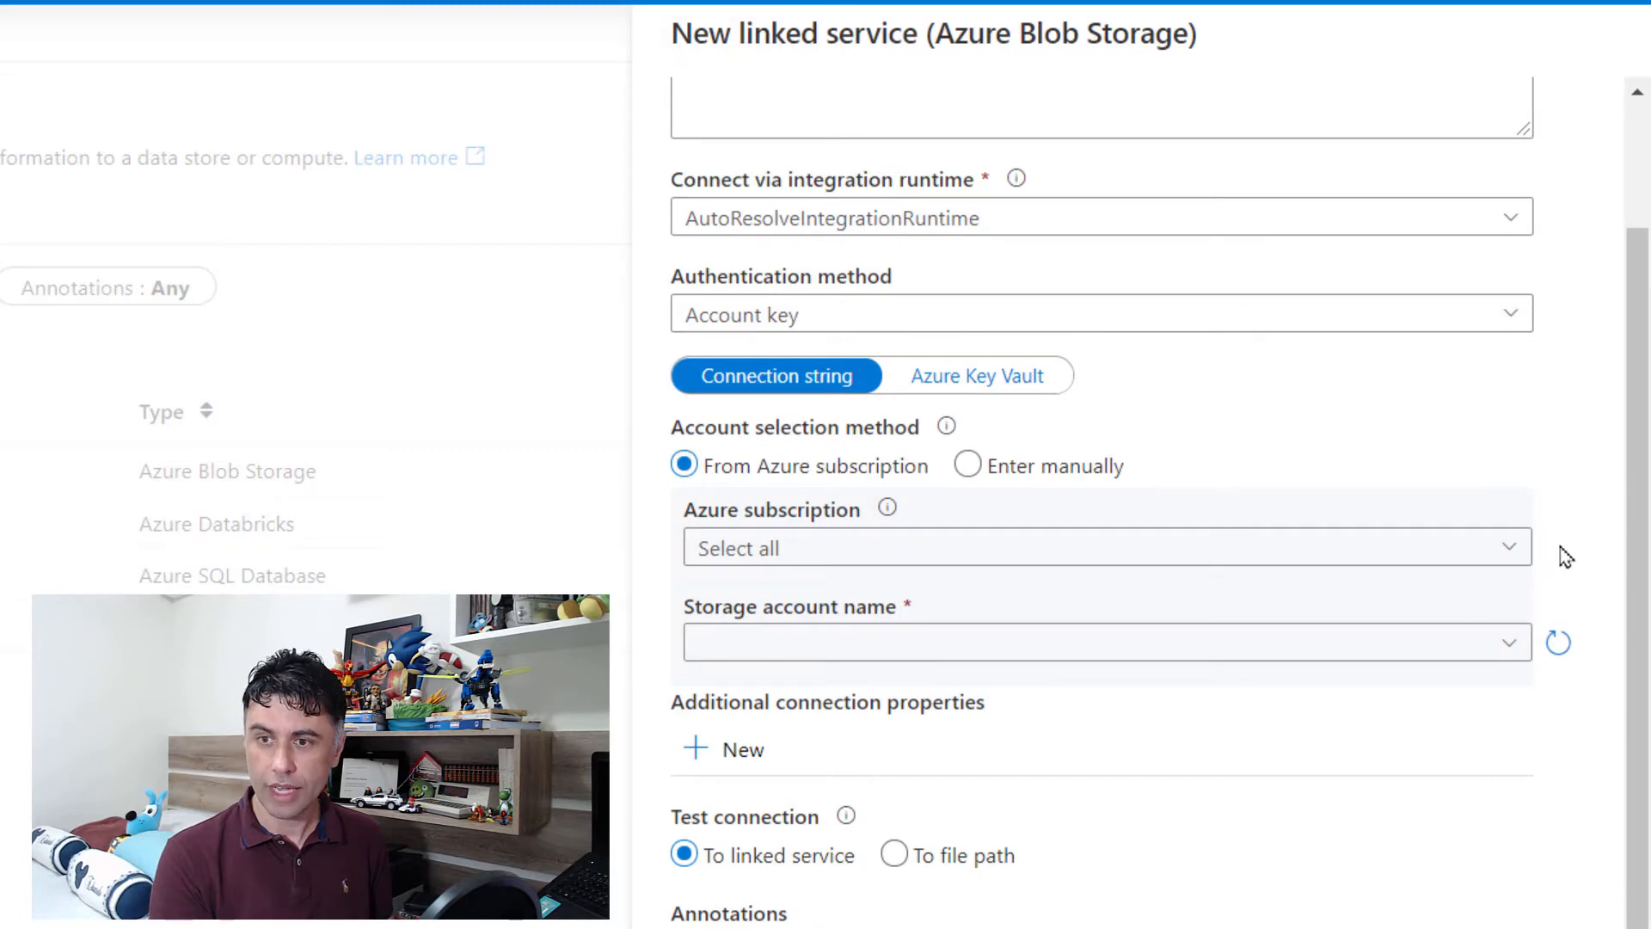
click(1520, 643)
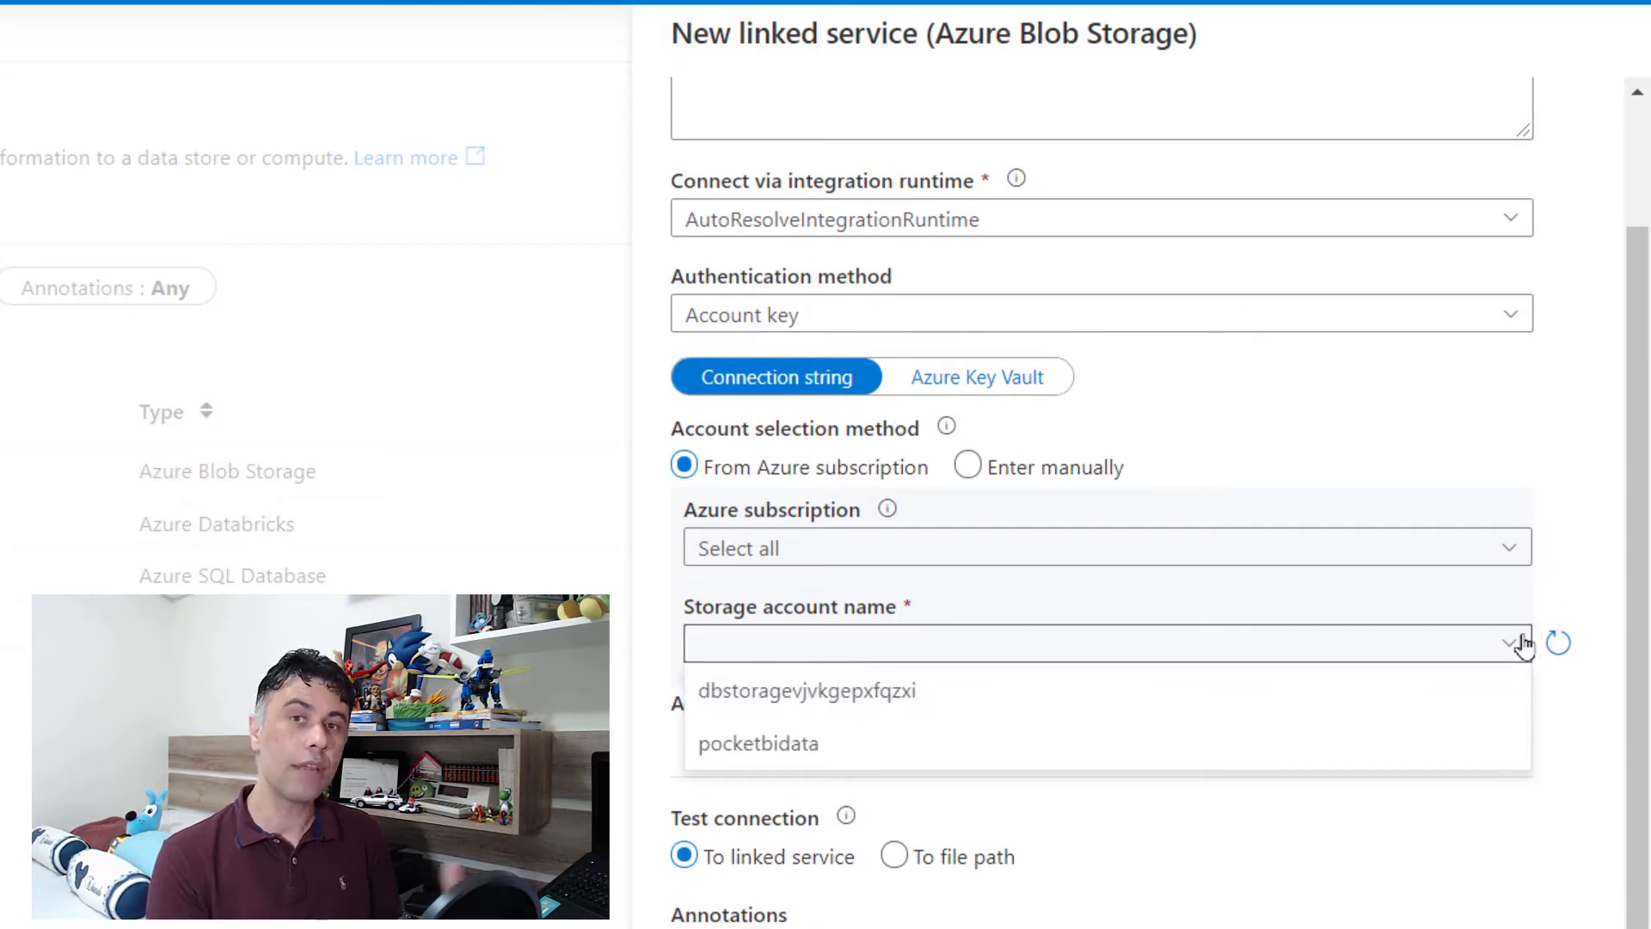
click(832, 761)
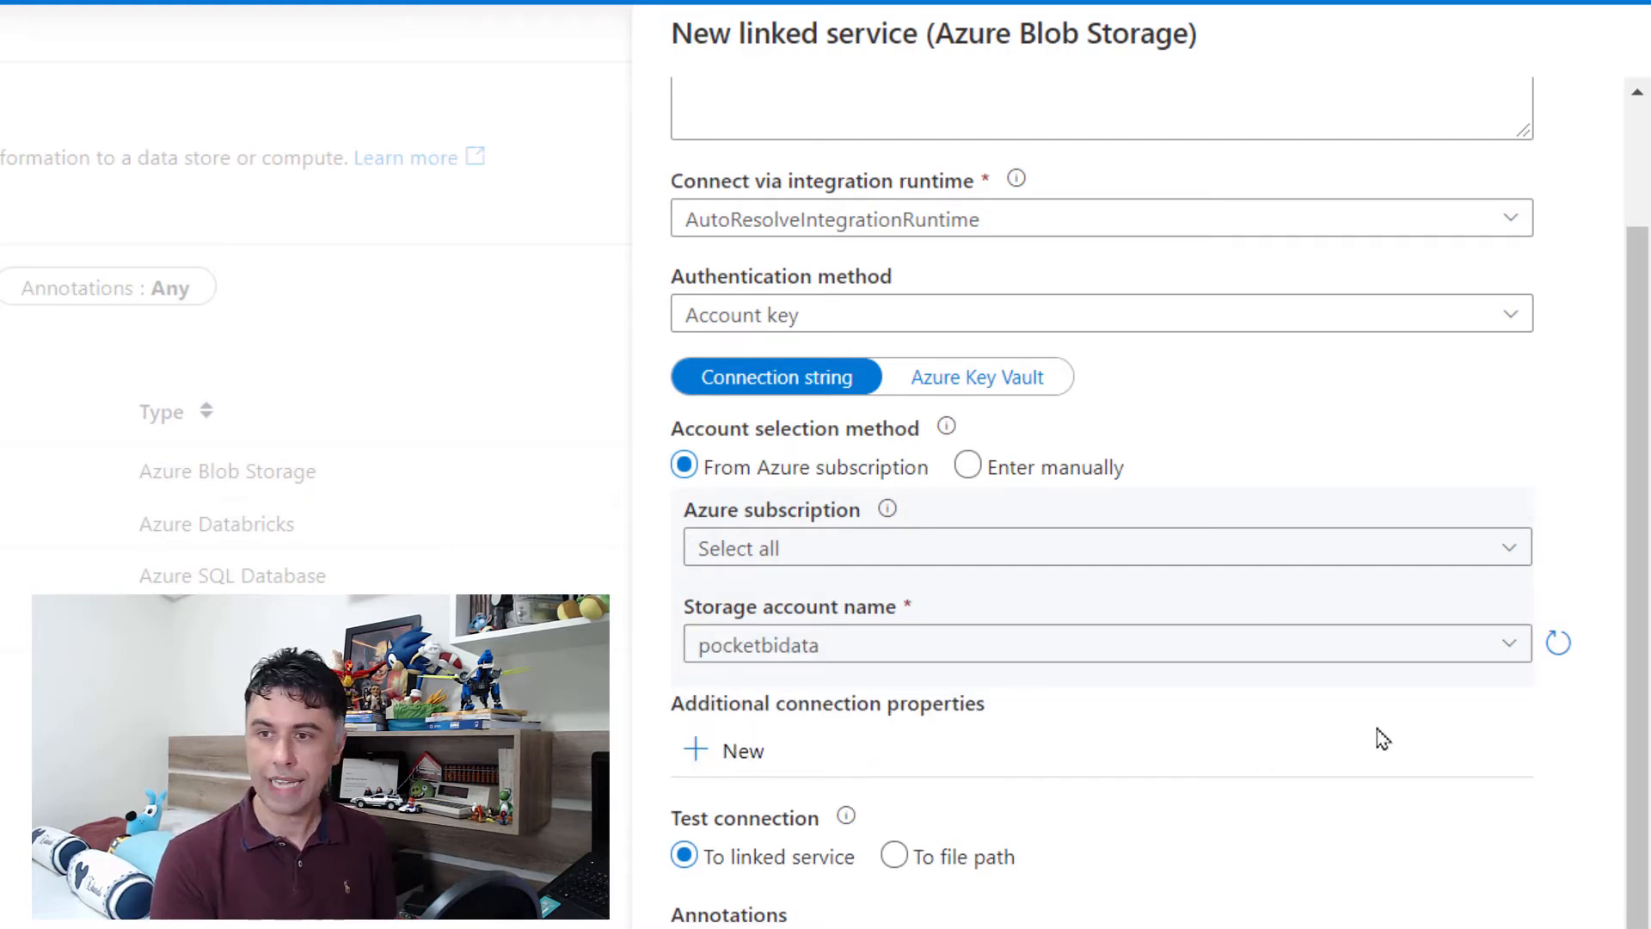
scroll(1608, 736, down, 1)
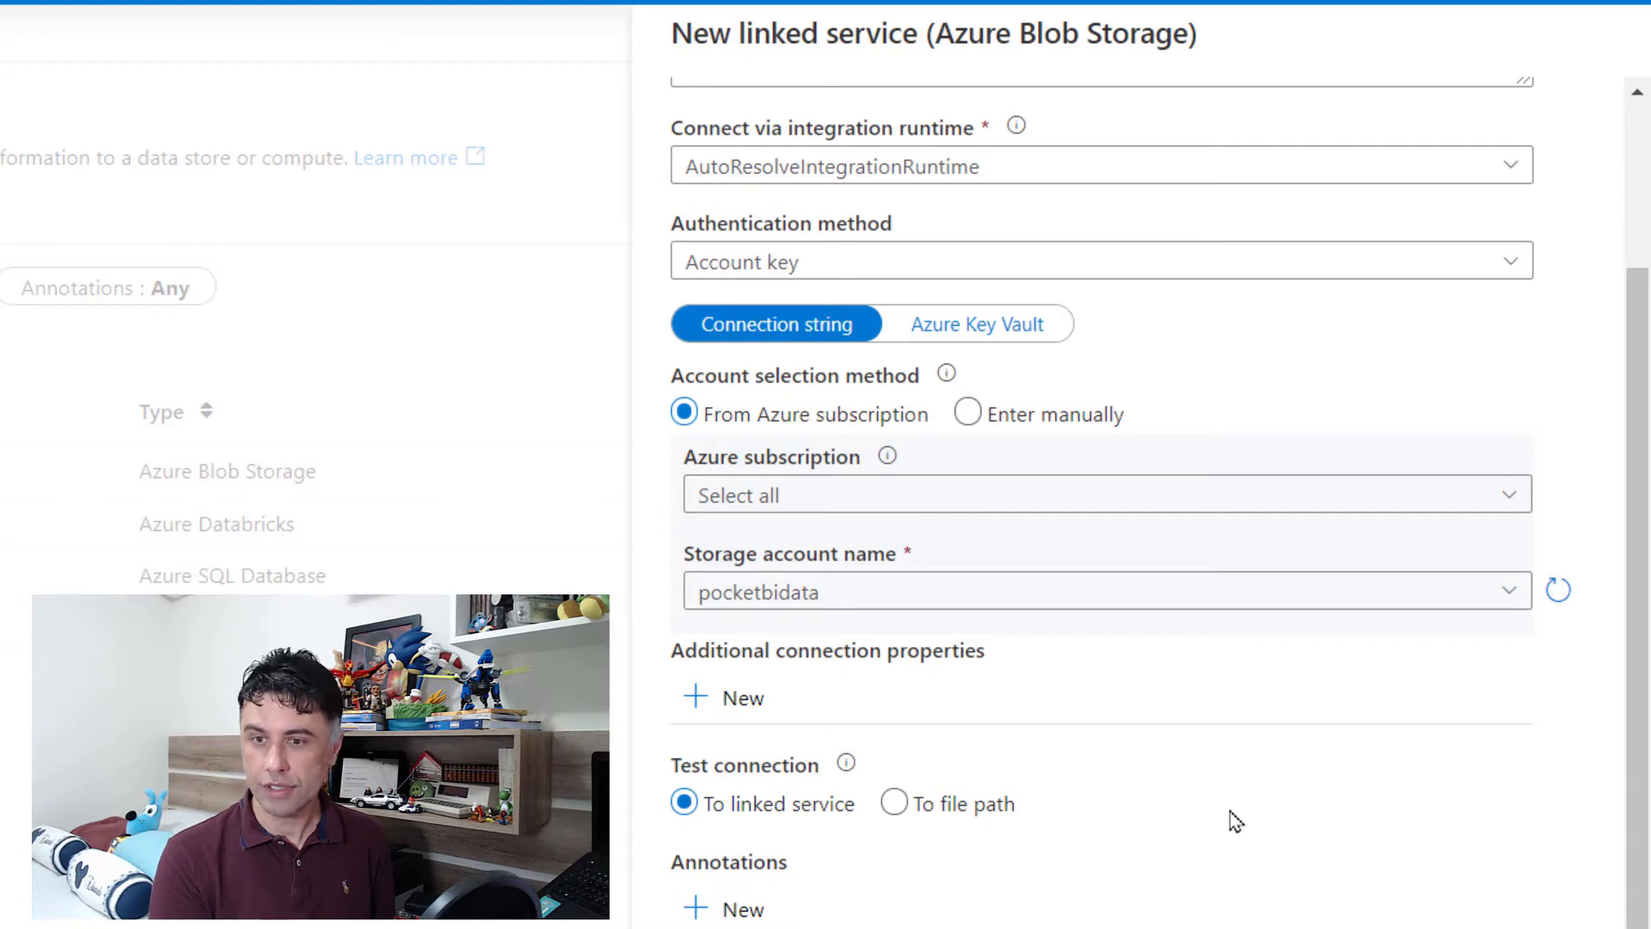
scroll(1342, 680, down, 4)
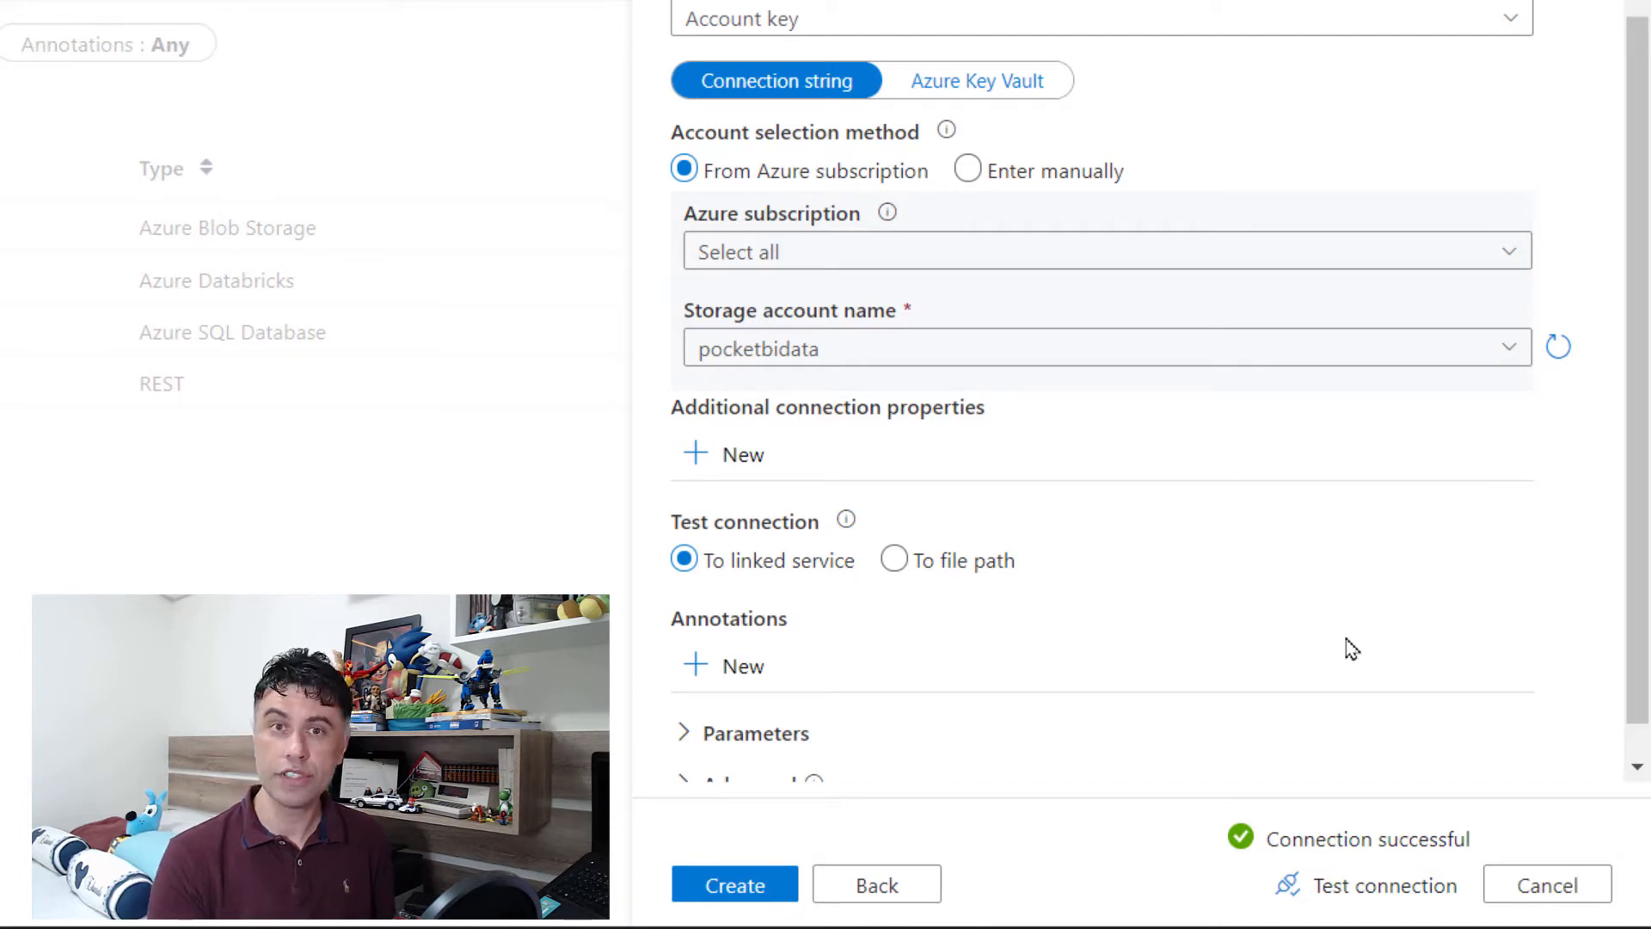
click(735, 886)
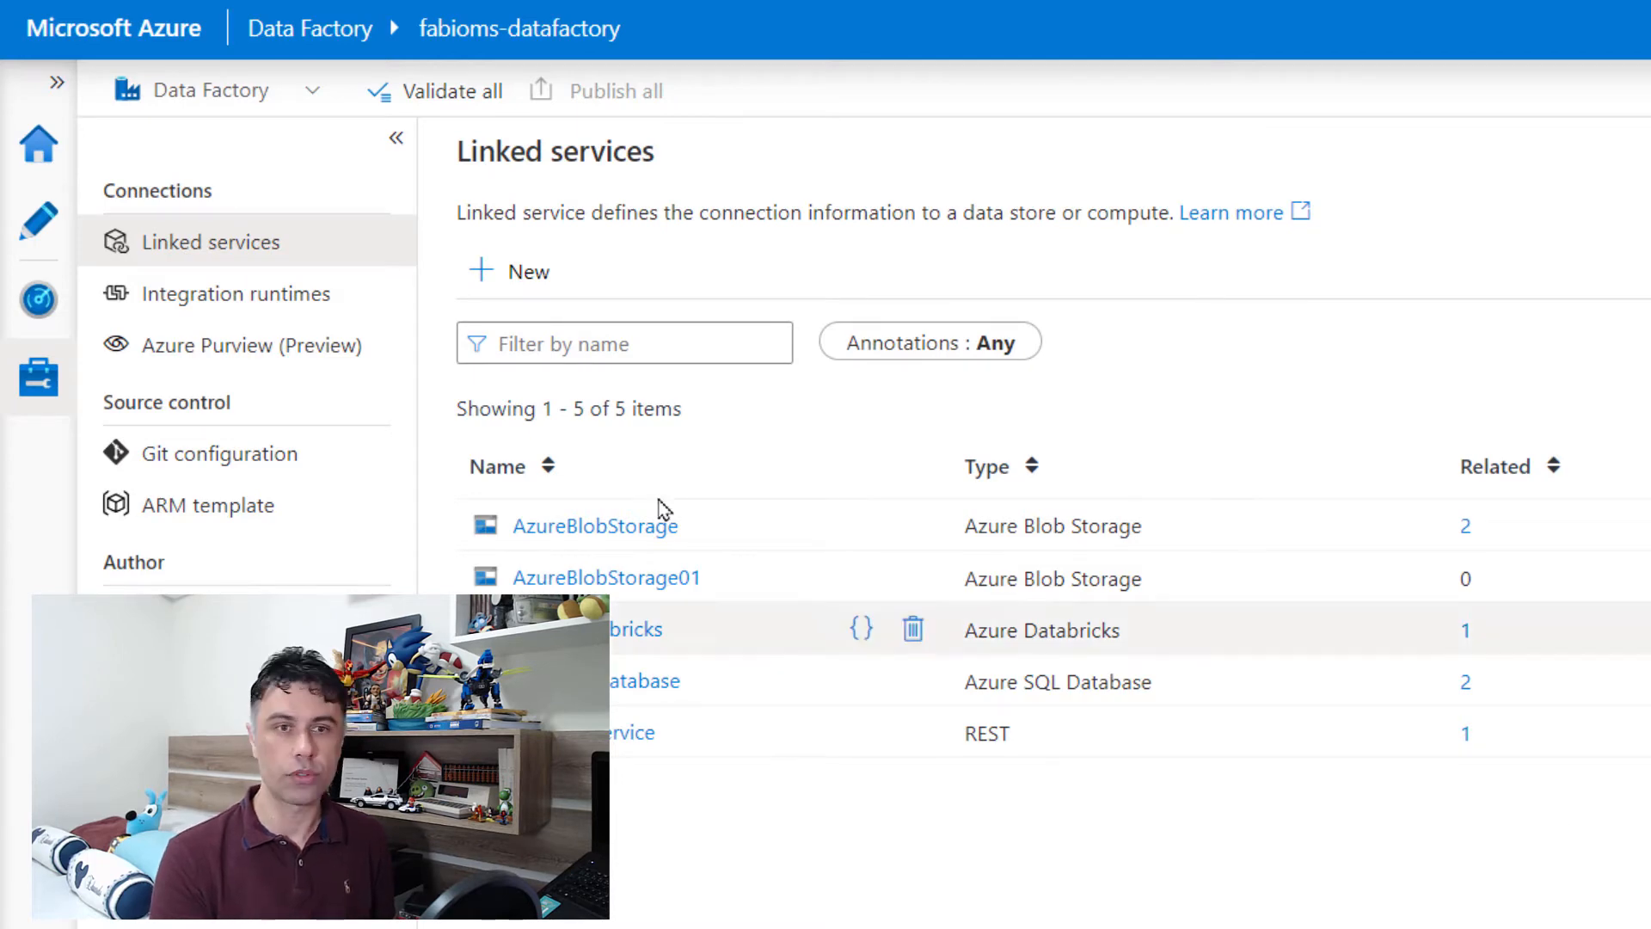
Step: Create a new pipeline and place a Copy data activity from Move & transform on its canvas
click(38, 220)
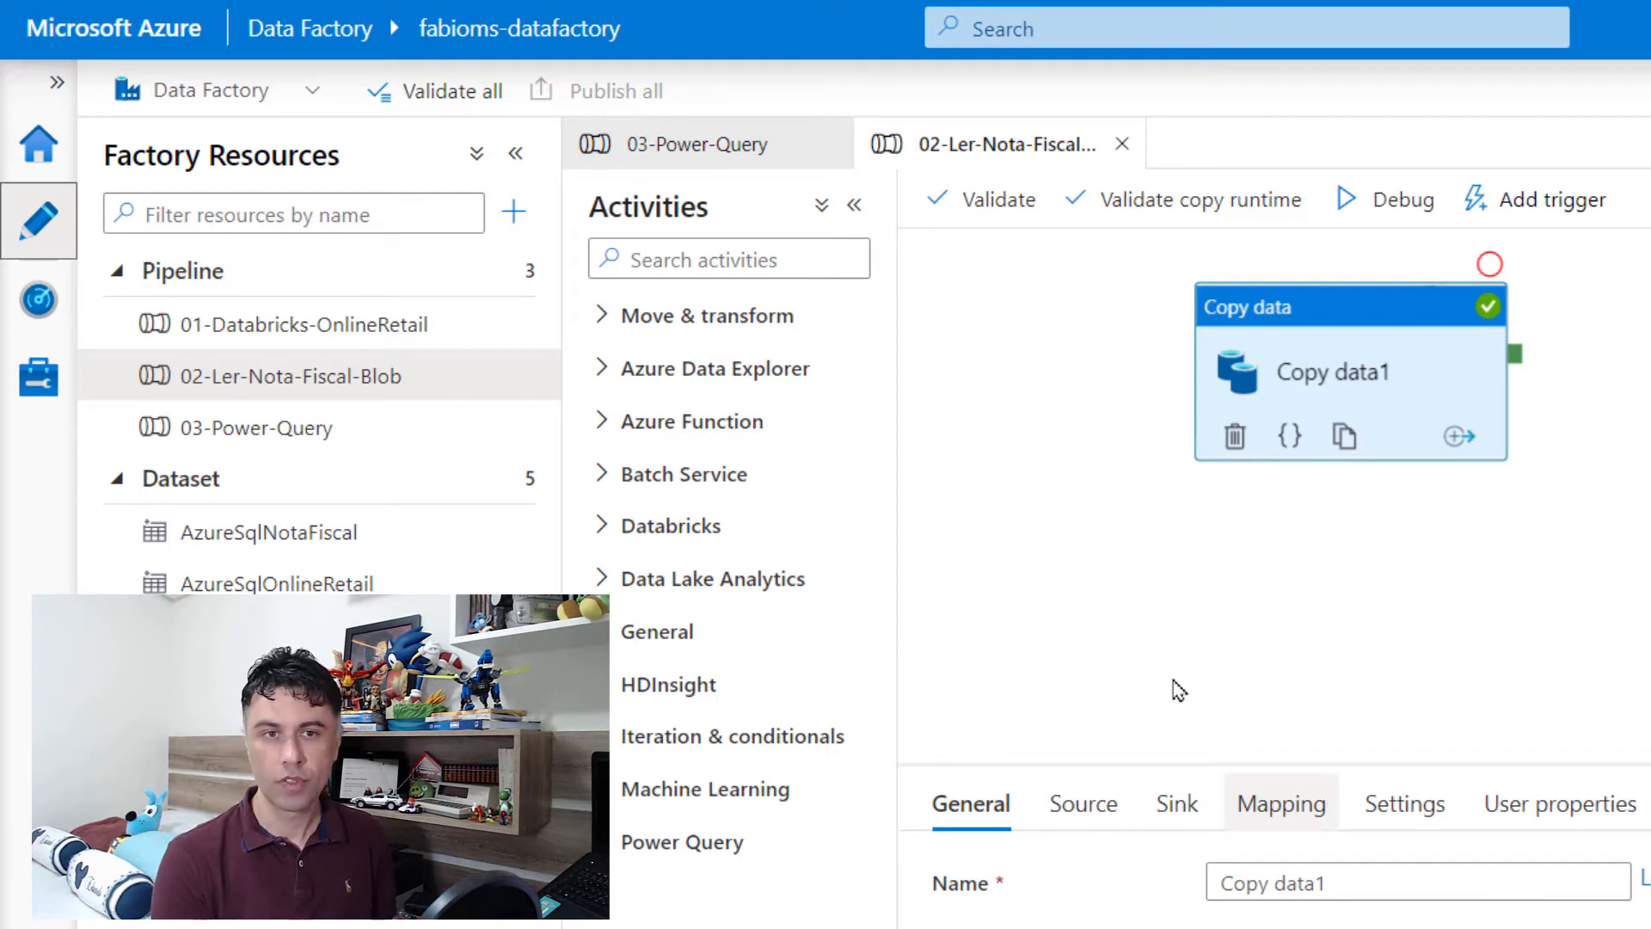
click(514, 212)
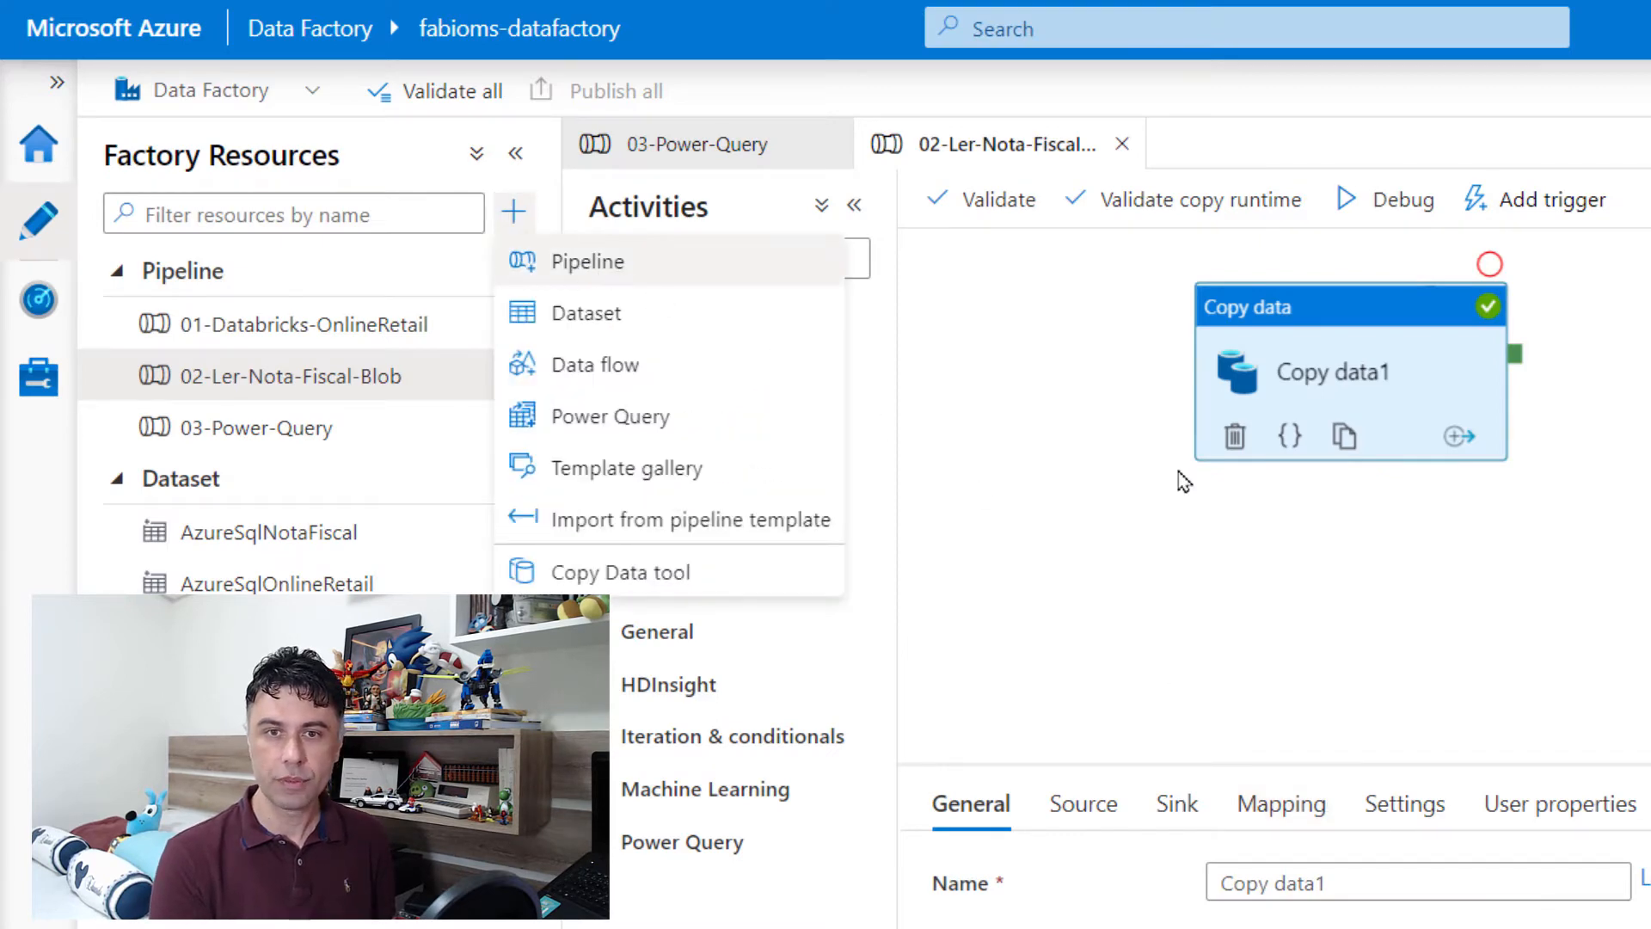
click(587, 261)
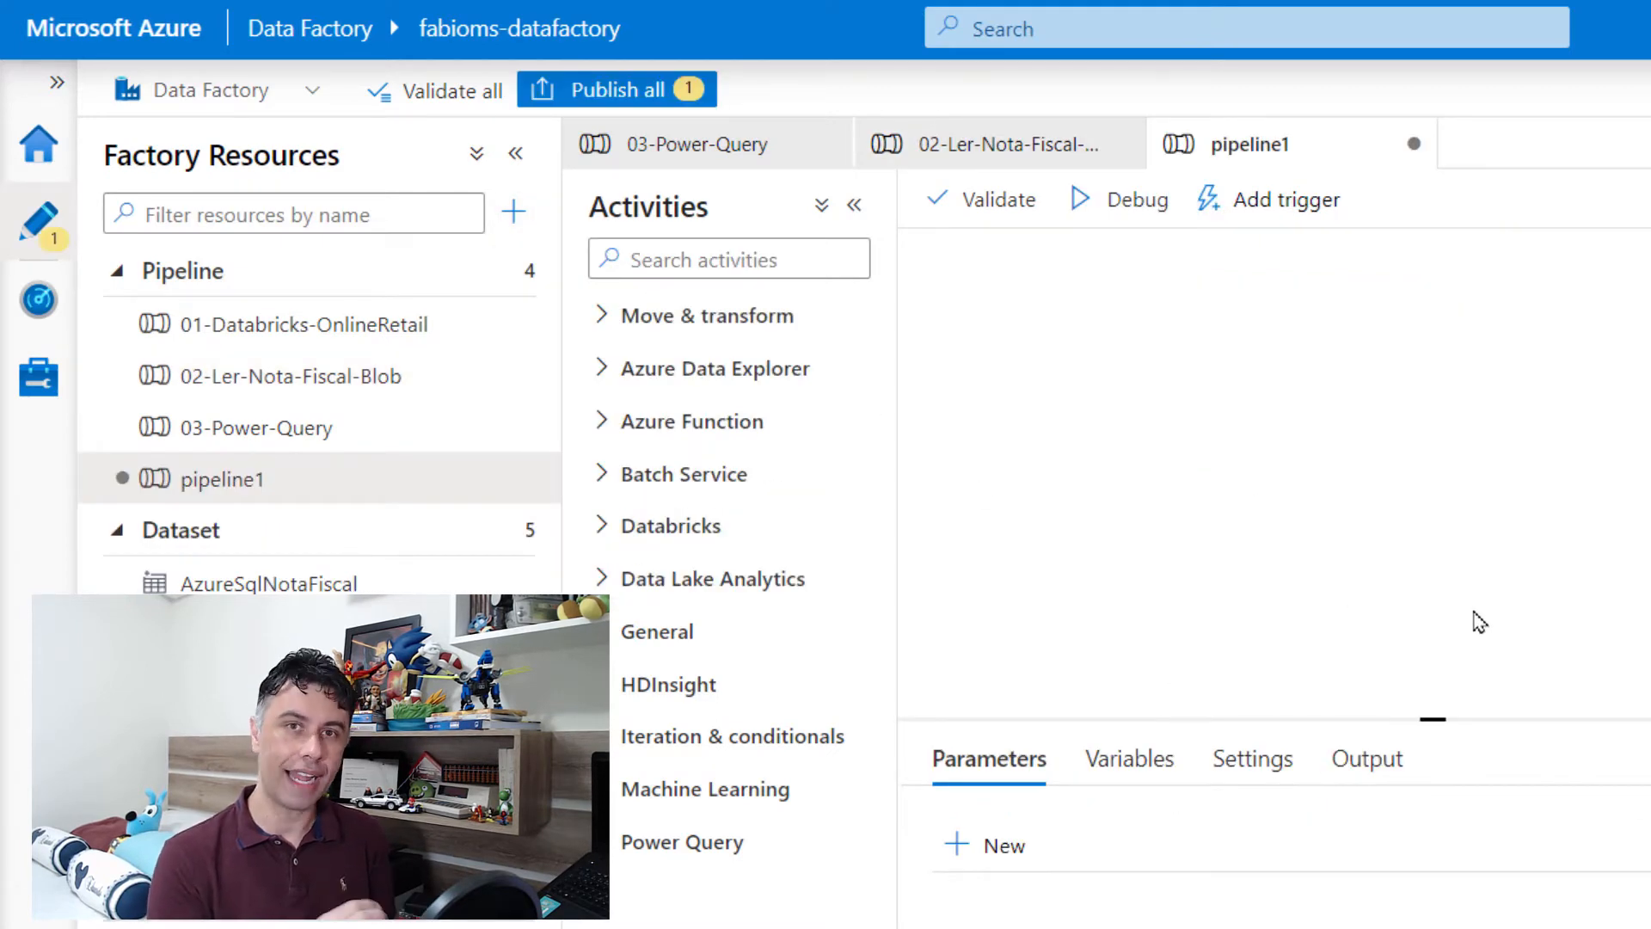
click(599, 317)
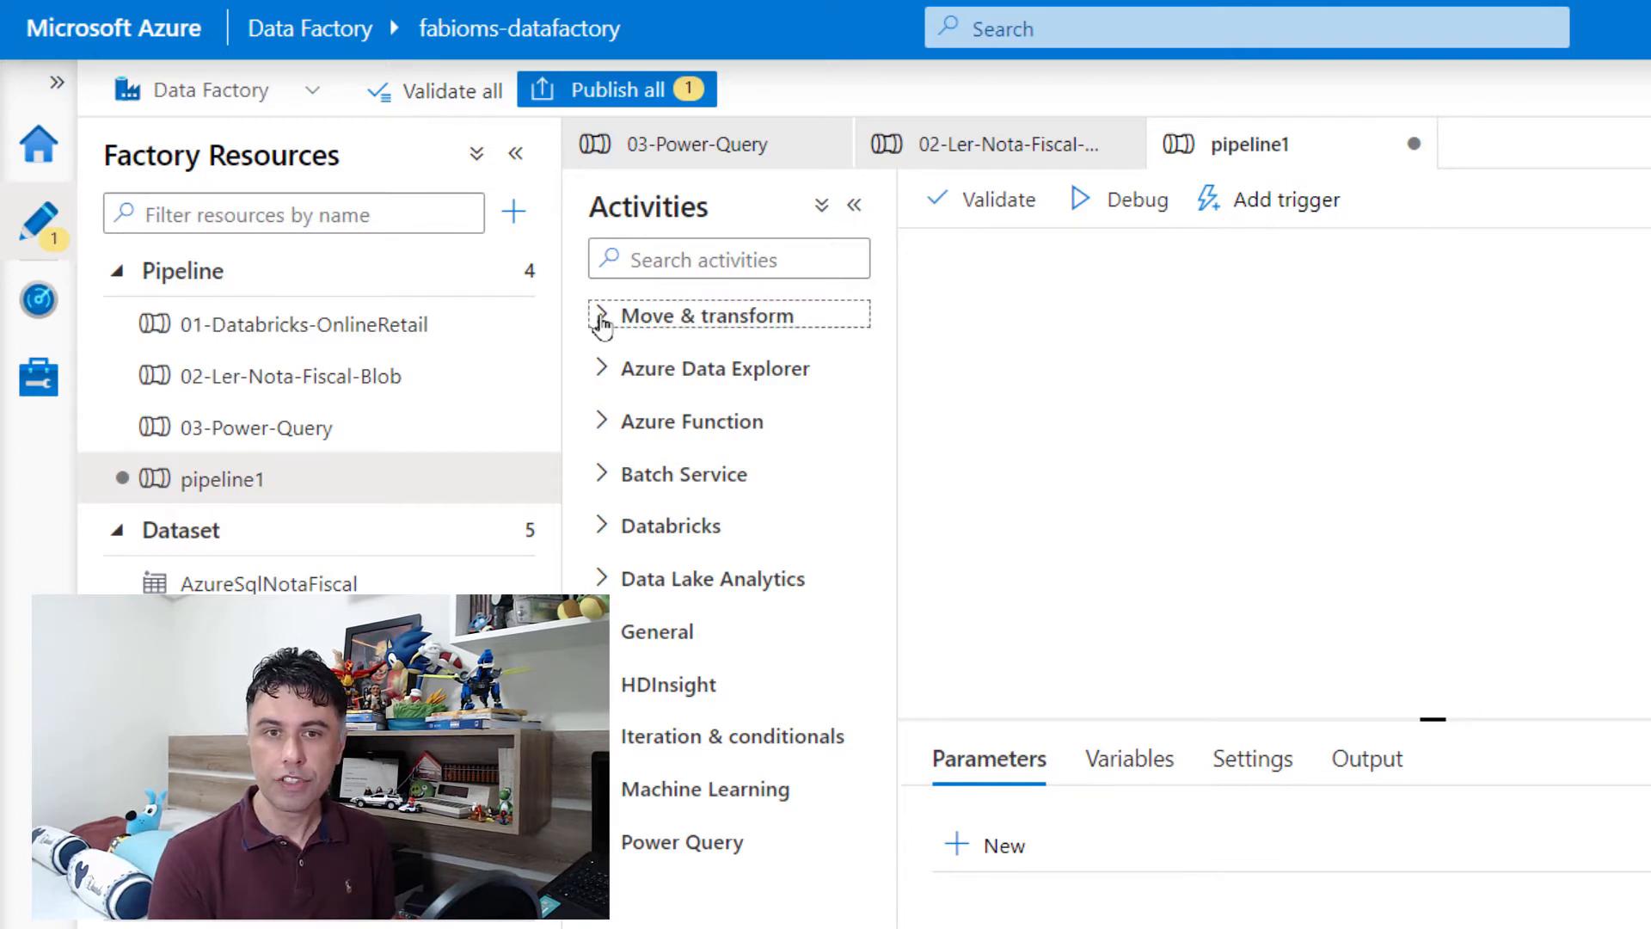
drag(727, 378, 1264, 437)
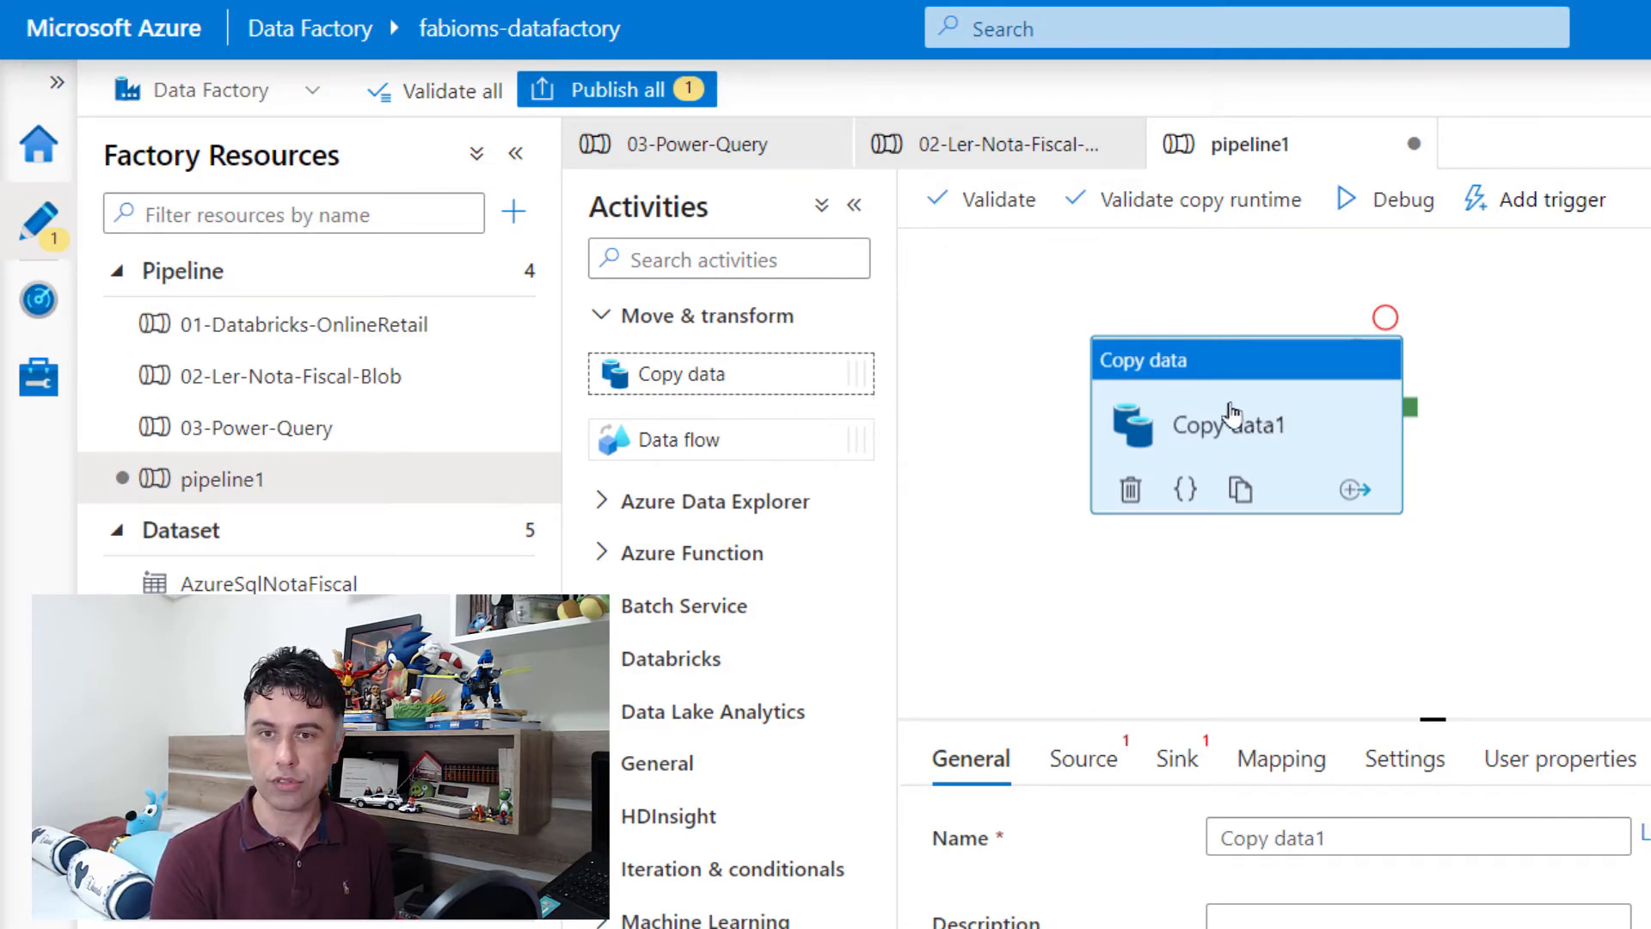
drag(1269, 412, 1229, 411)
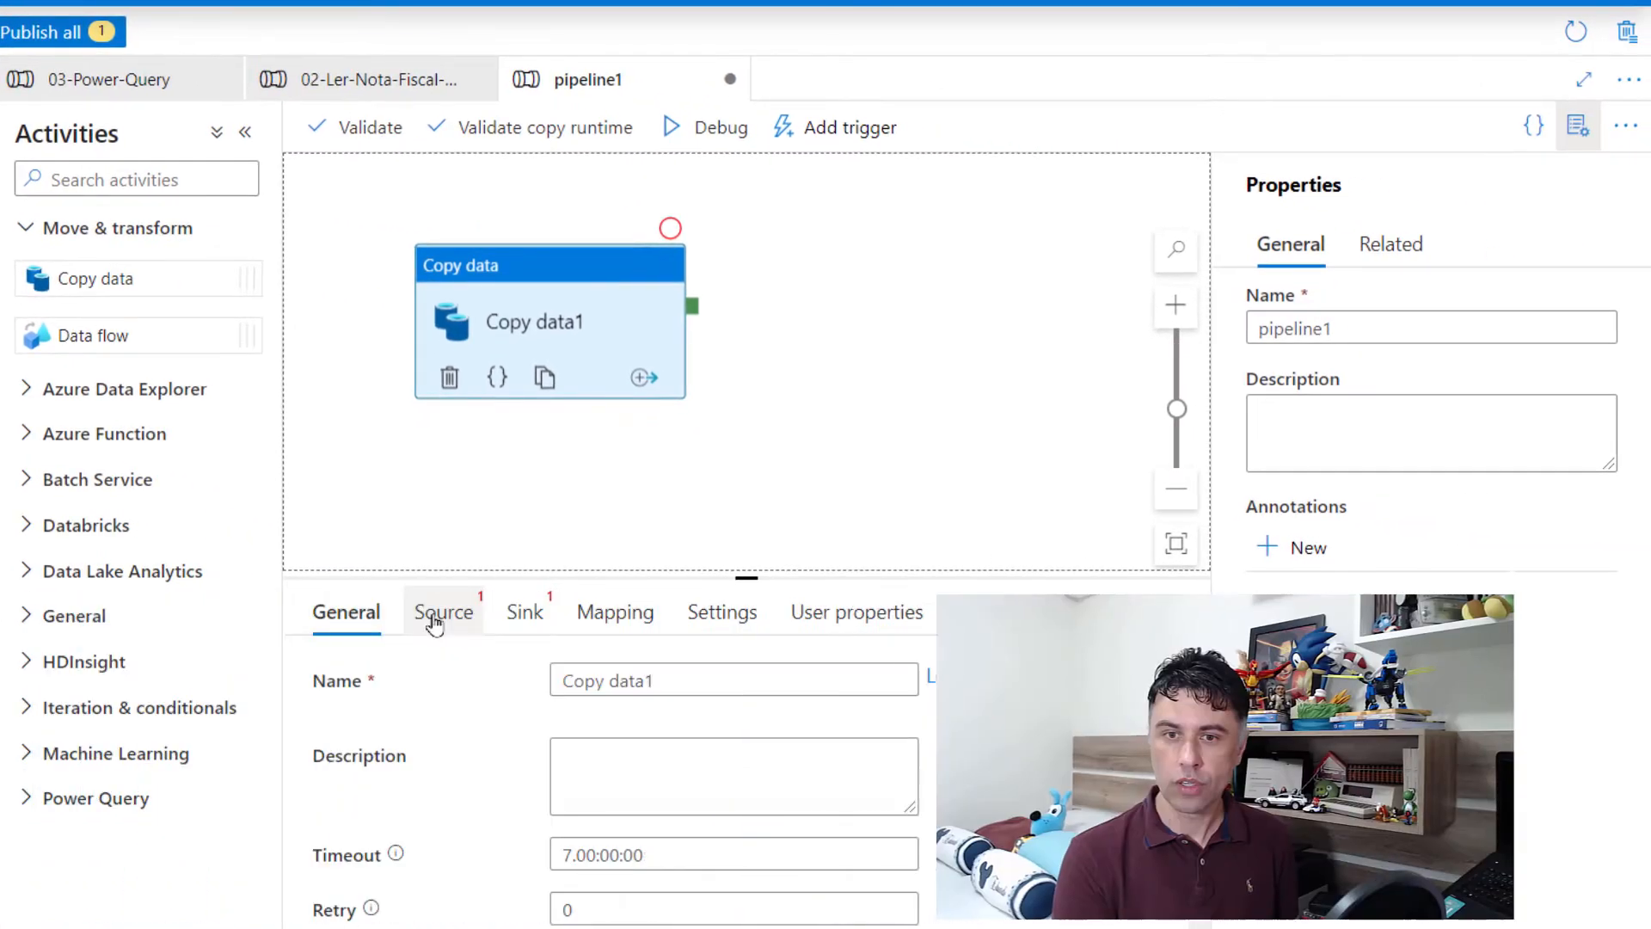
Step: Start a new source dataset for the Copy data activity, using Azure Blob Storage and the XML format
click(941, 726)
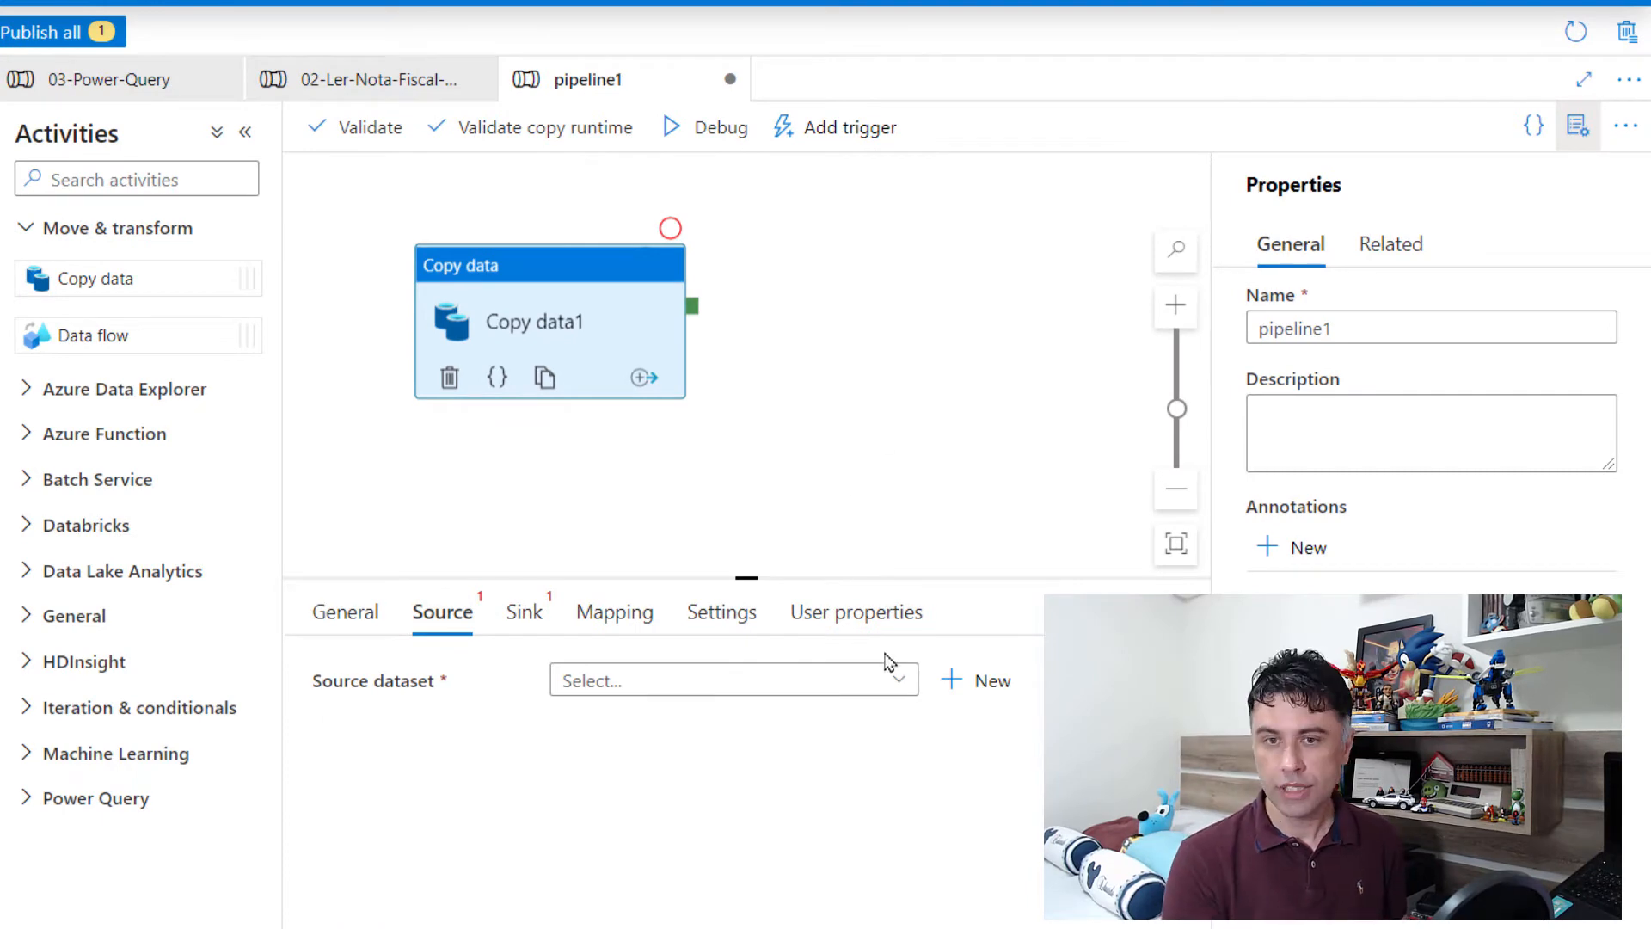
click(854, 689)
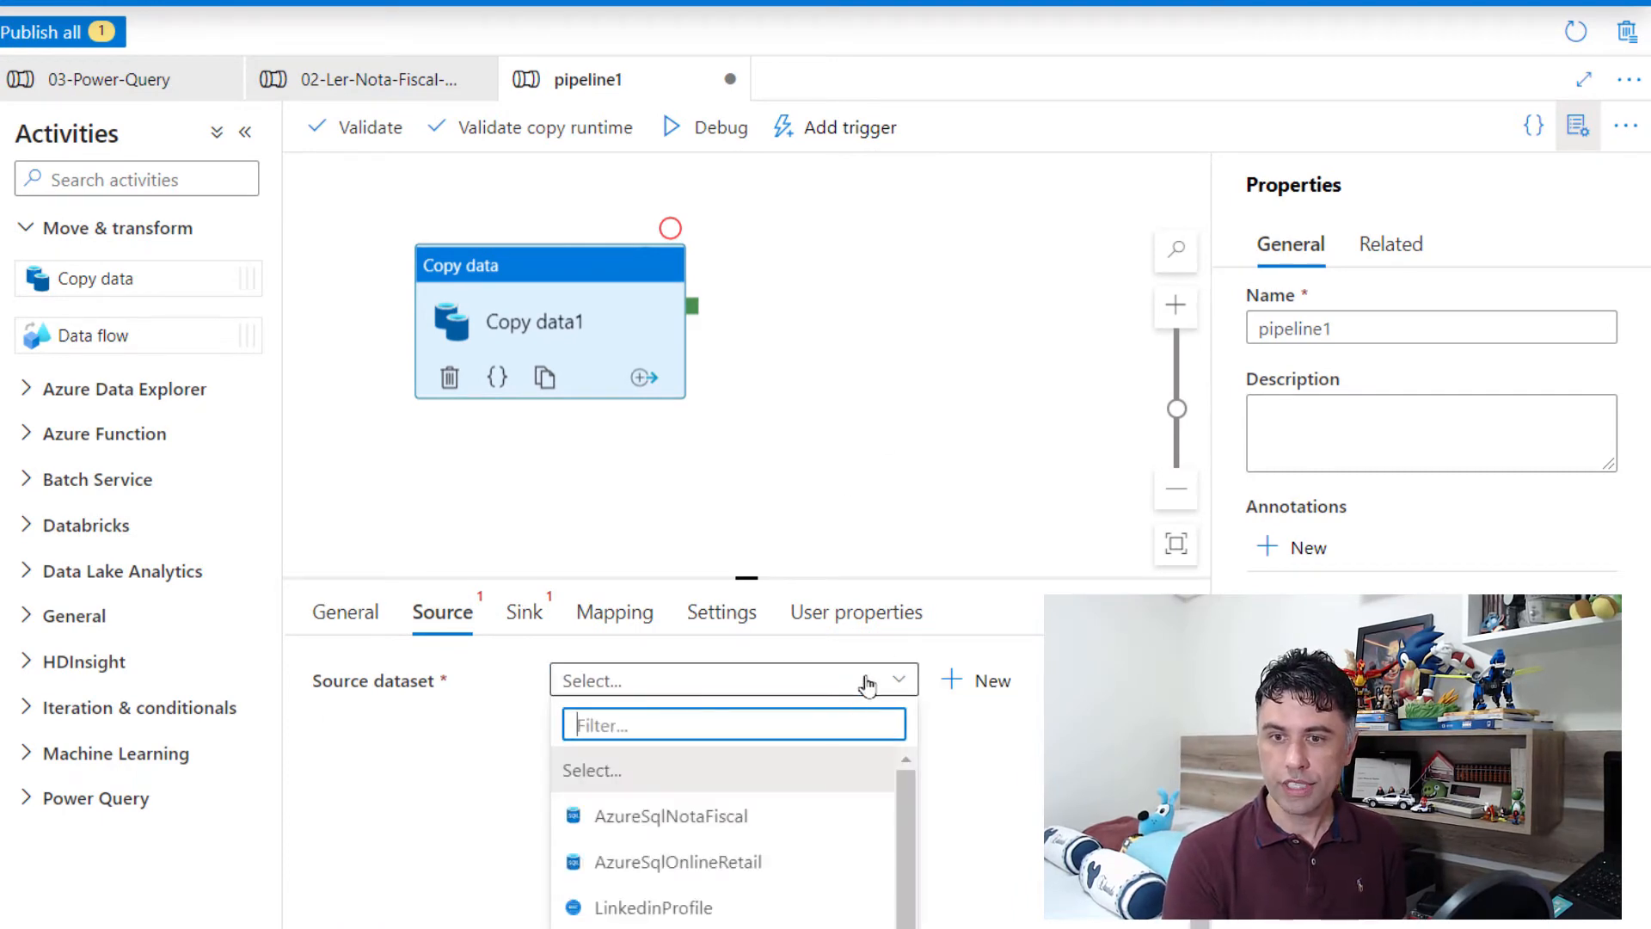
click(971, 683)
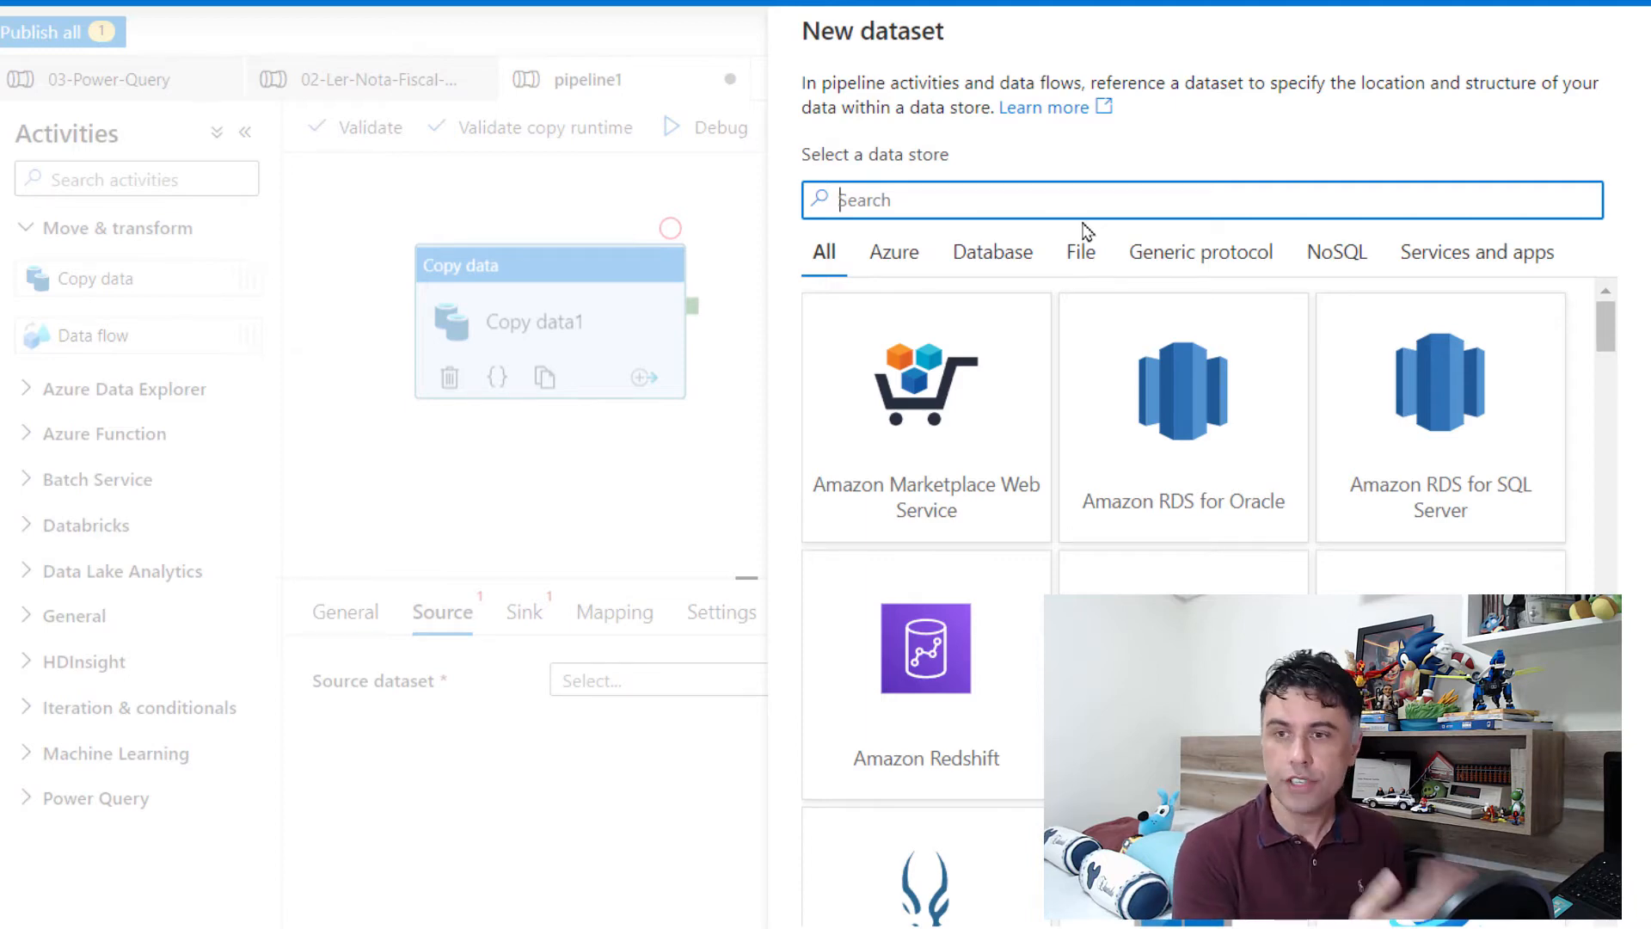
click(911, 258)
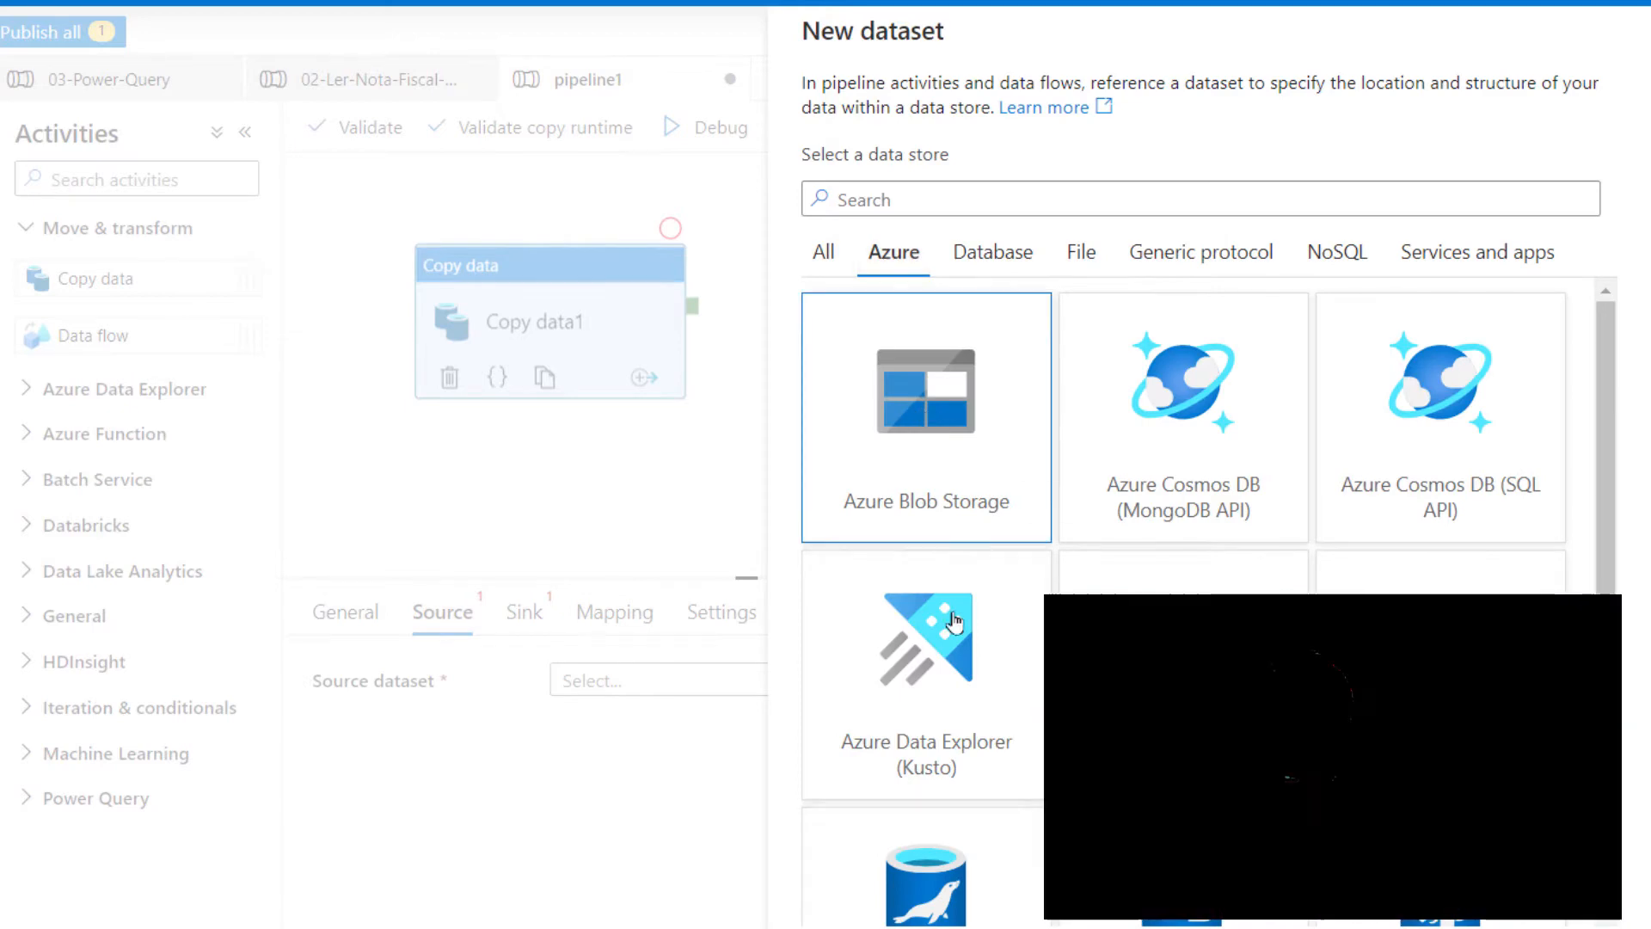
click(878, 928)
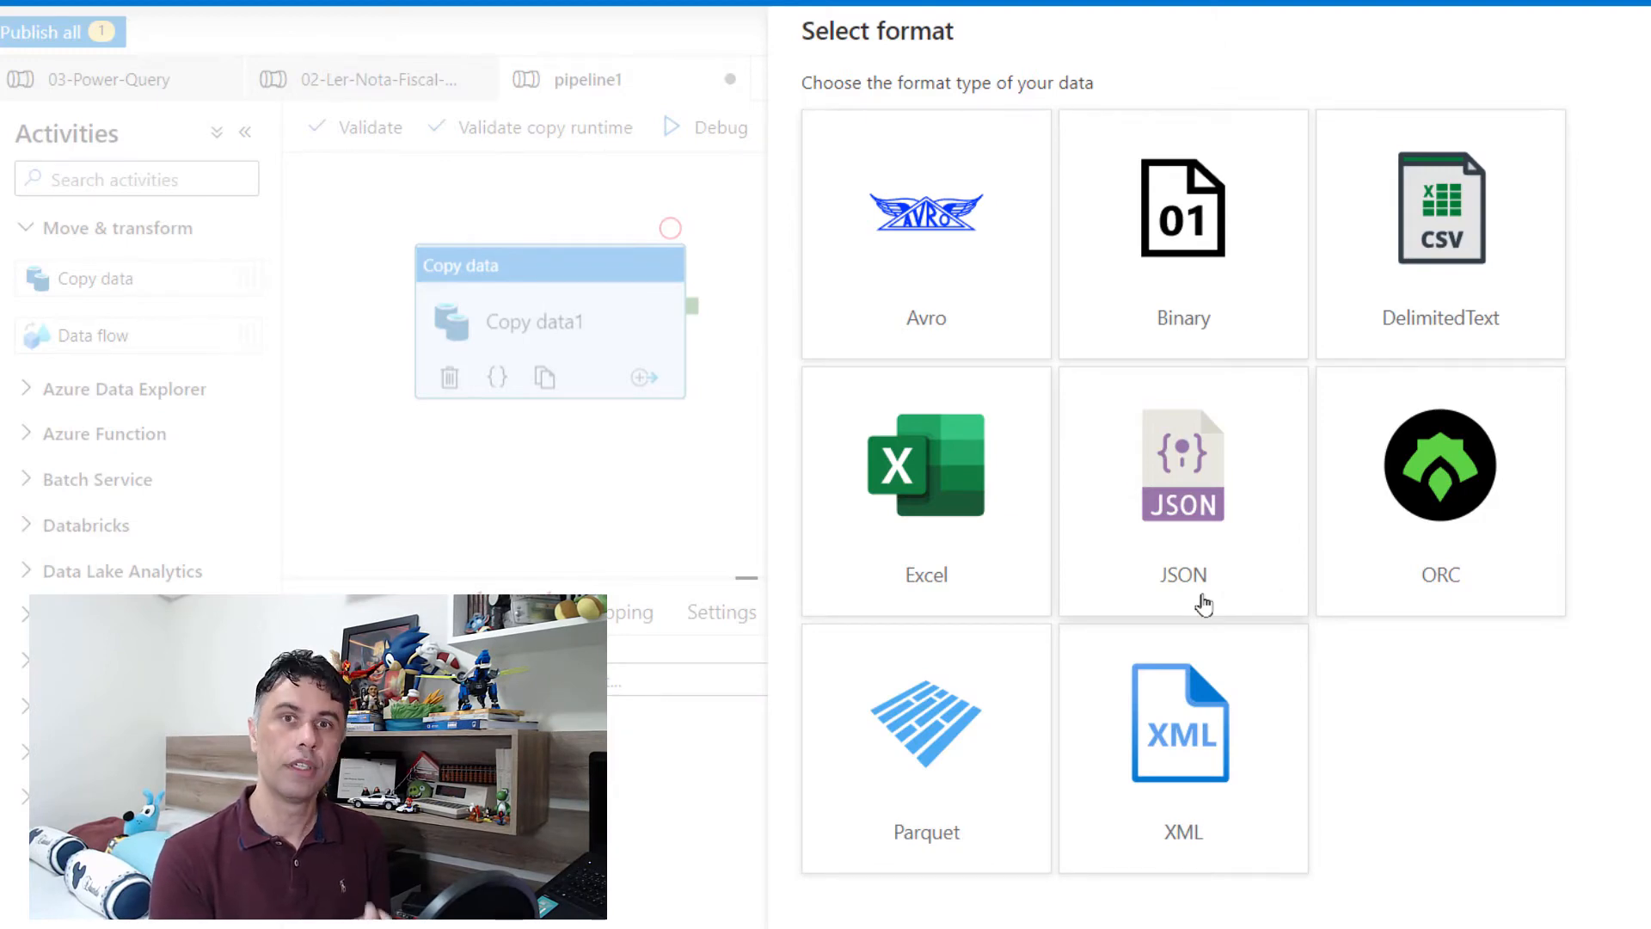
click(1201, 799)
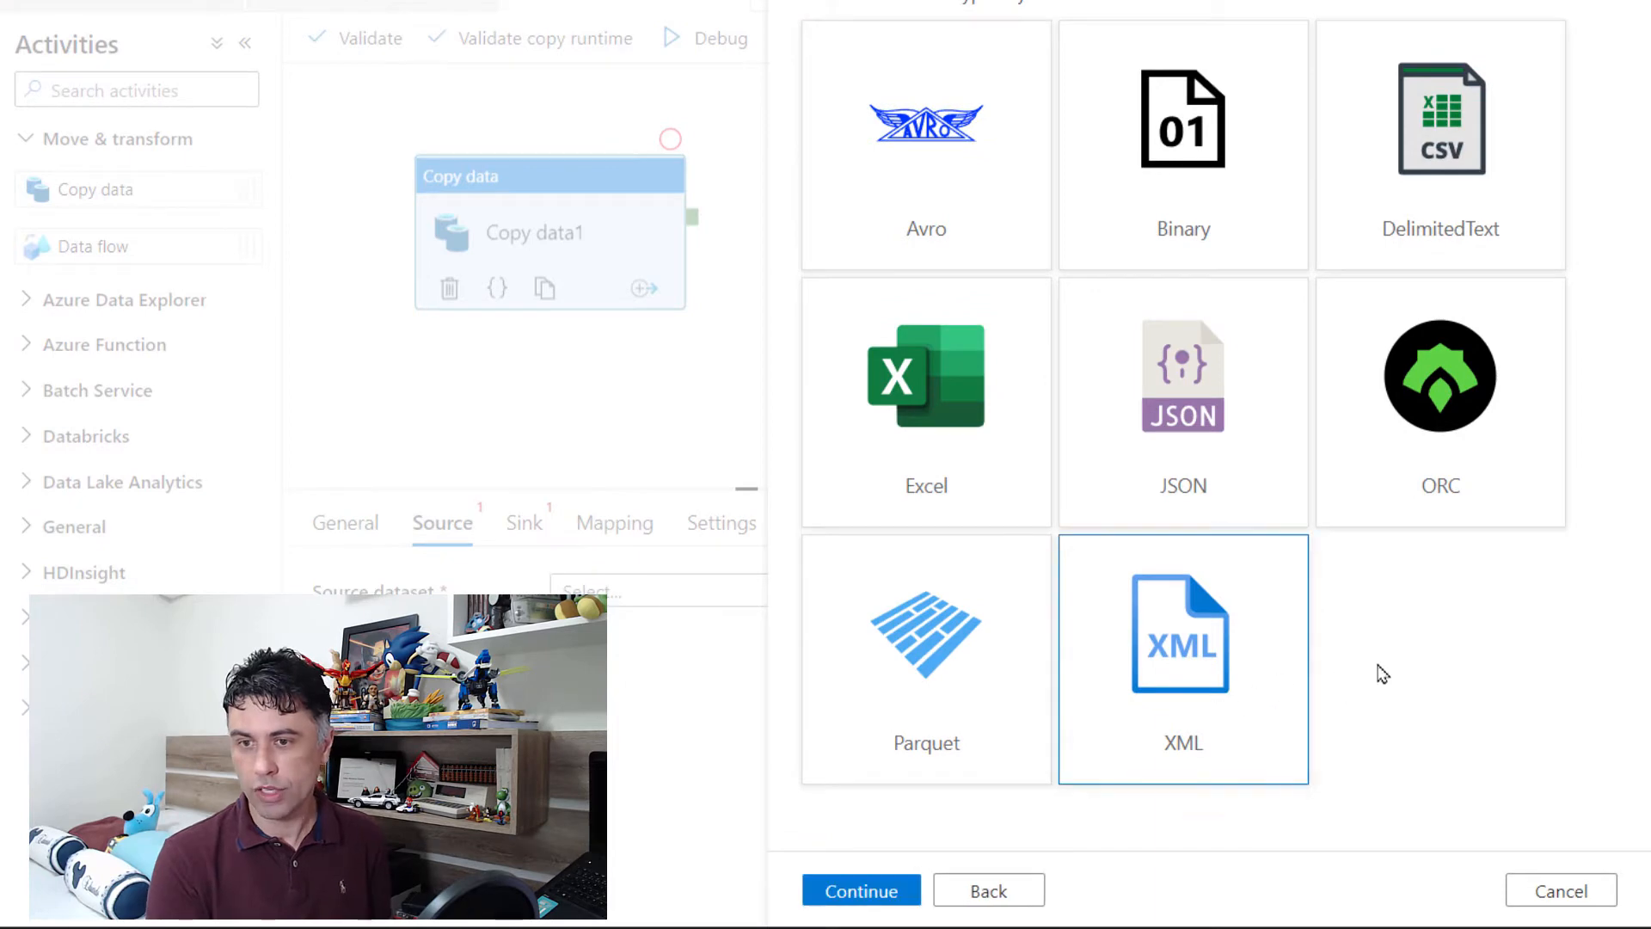
click(869, 889)
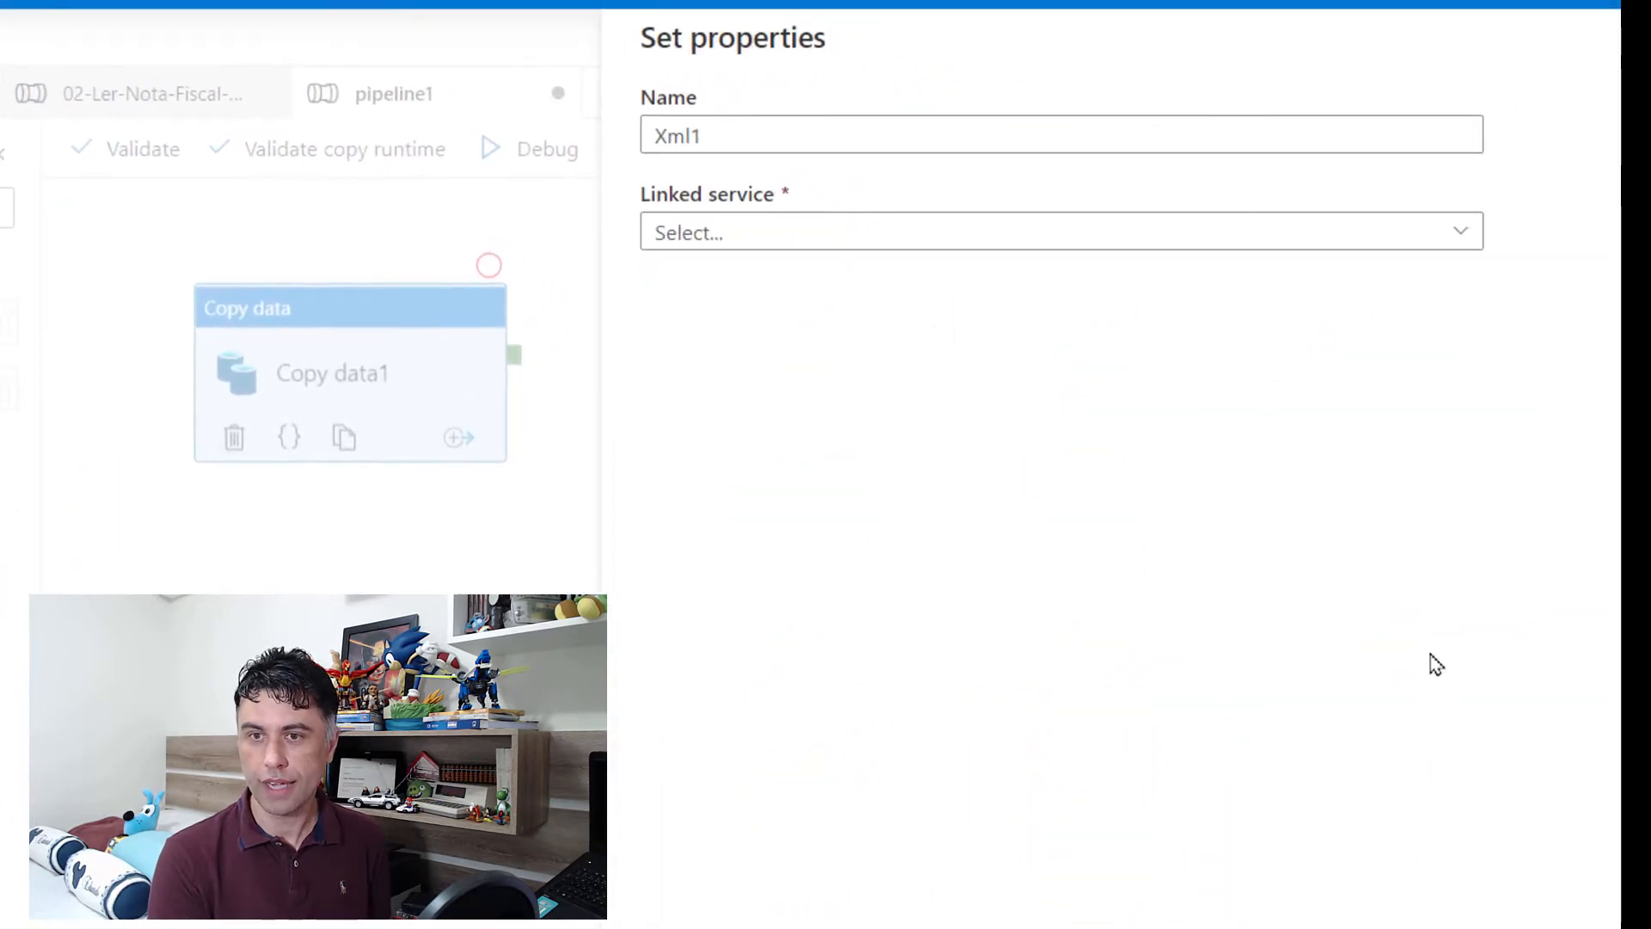
Step: Name the source dataset NotaFiscalXml01 and set its linked service to AzureBlobStorage01
click(835, 140)
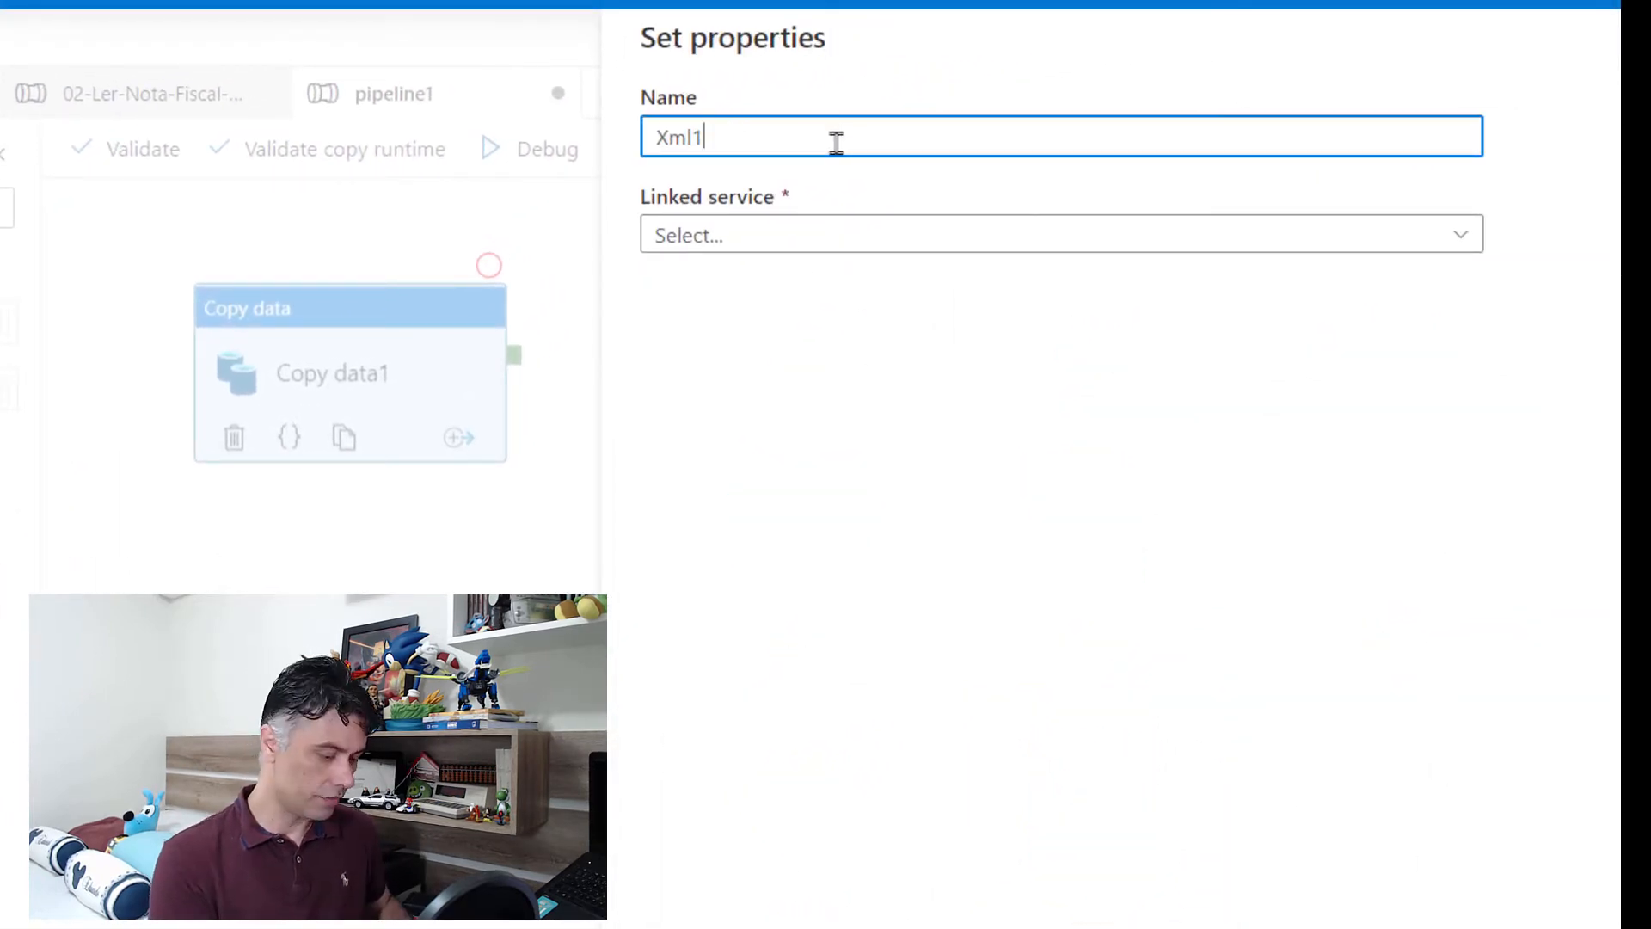
key(Home)
text(NotaFis)
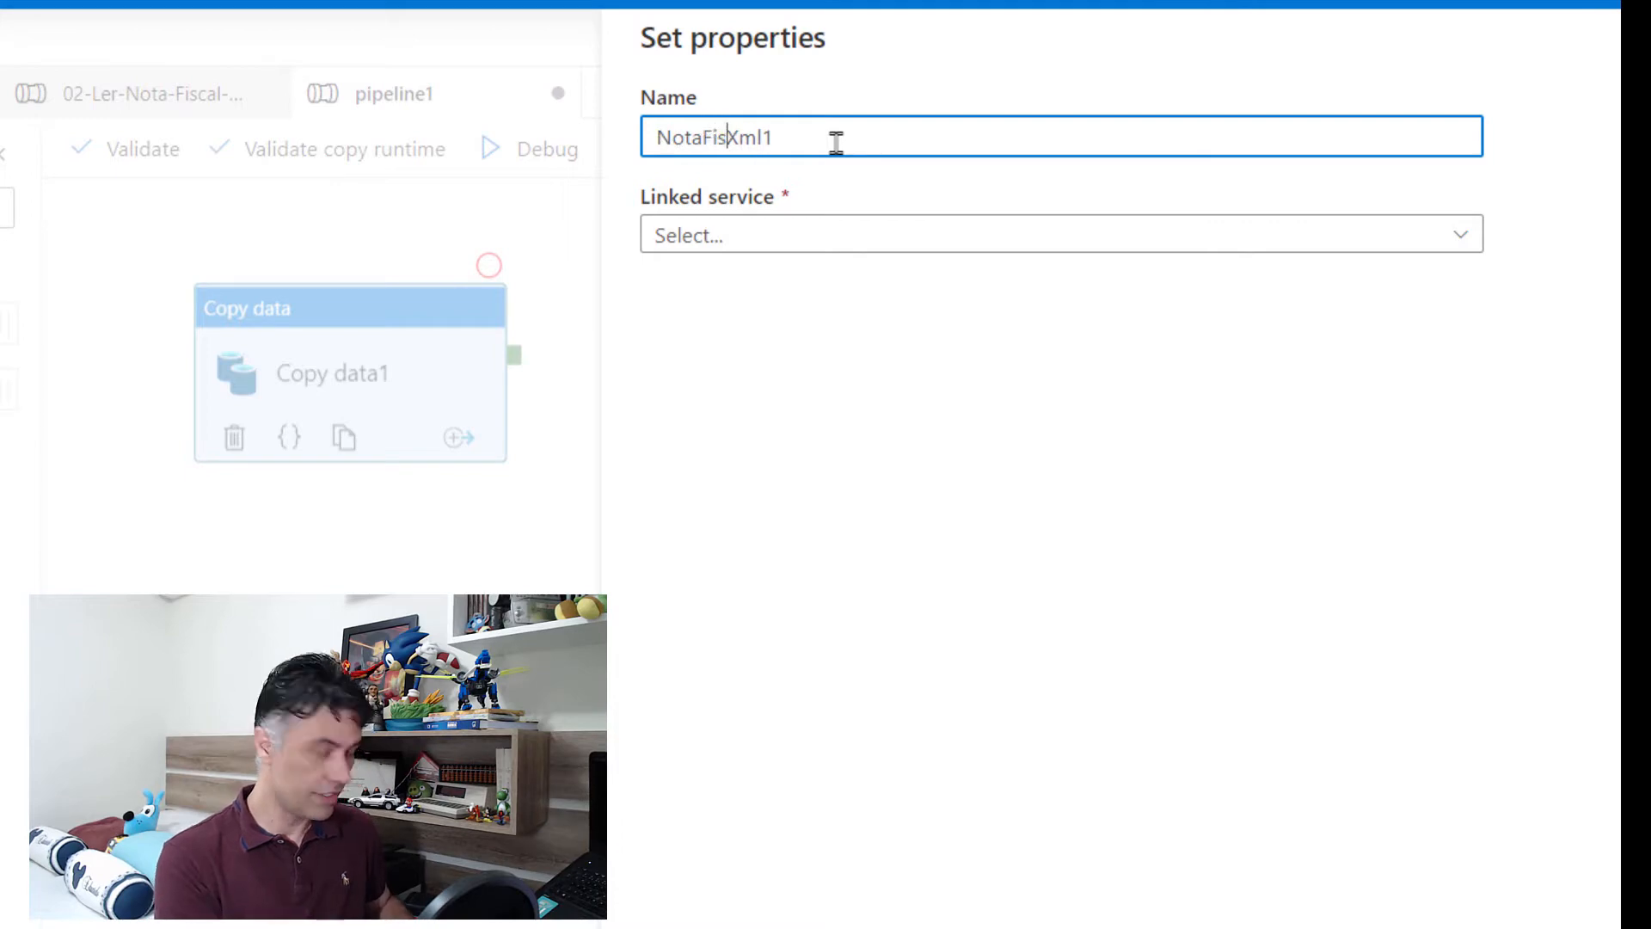
text(cal)
key(BackSpace)
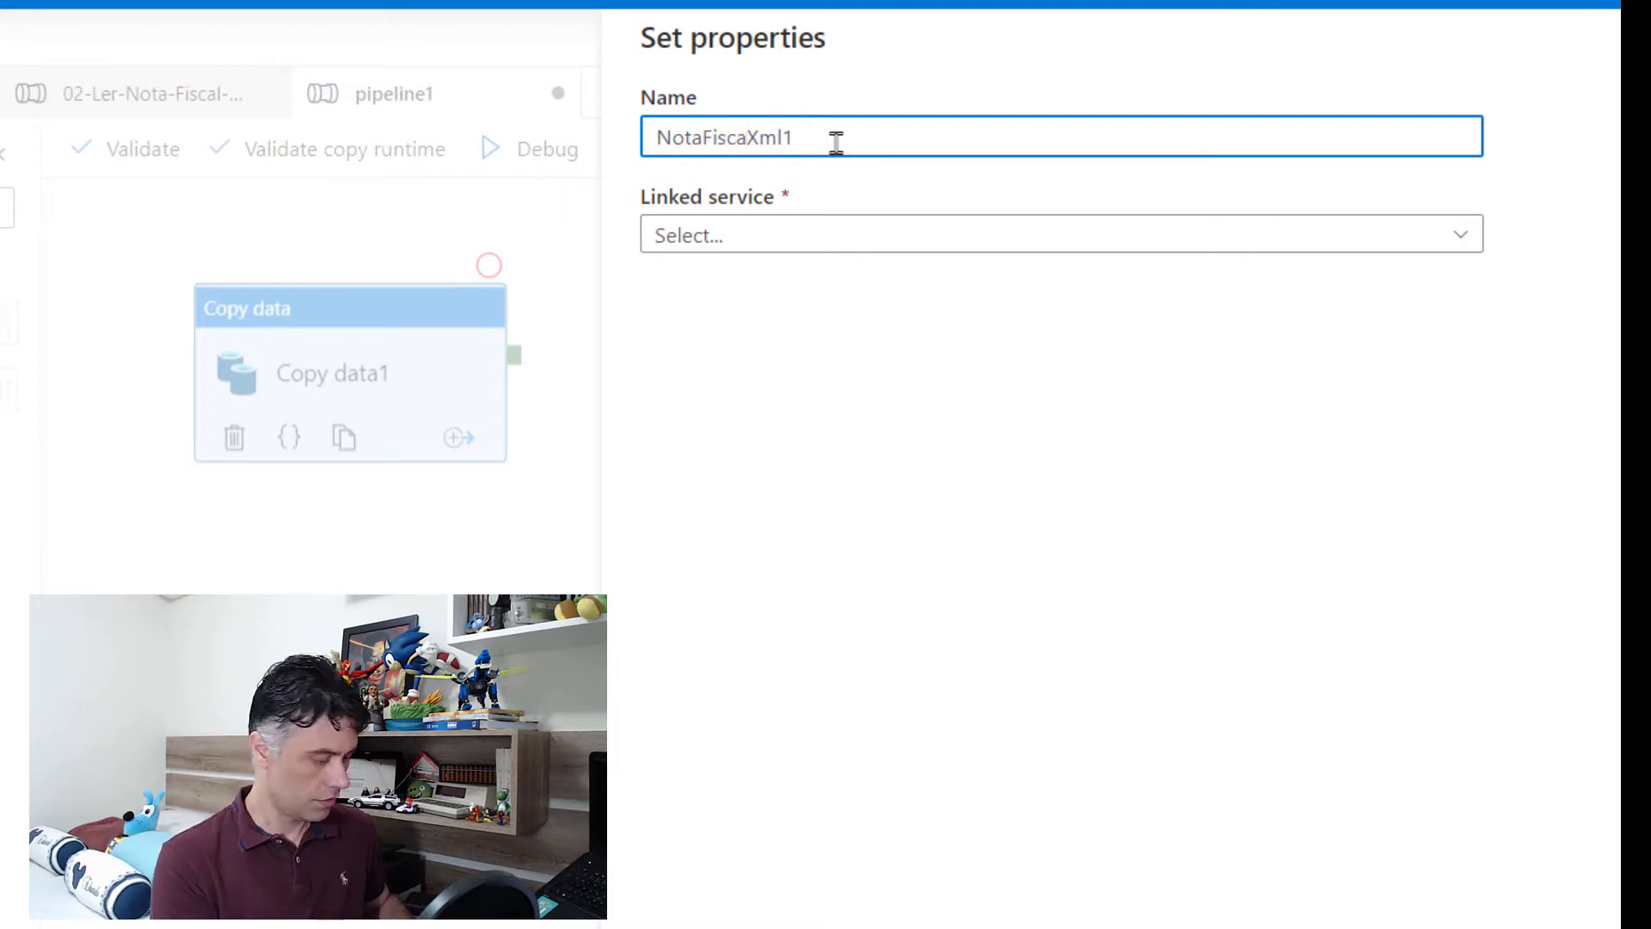
text(l)
key(End)
text(01)
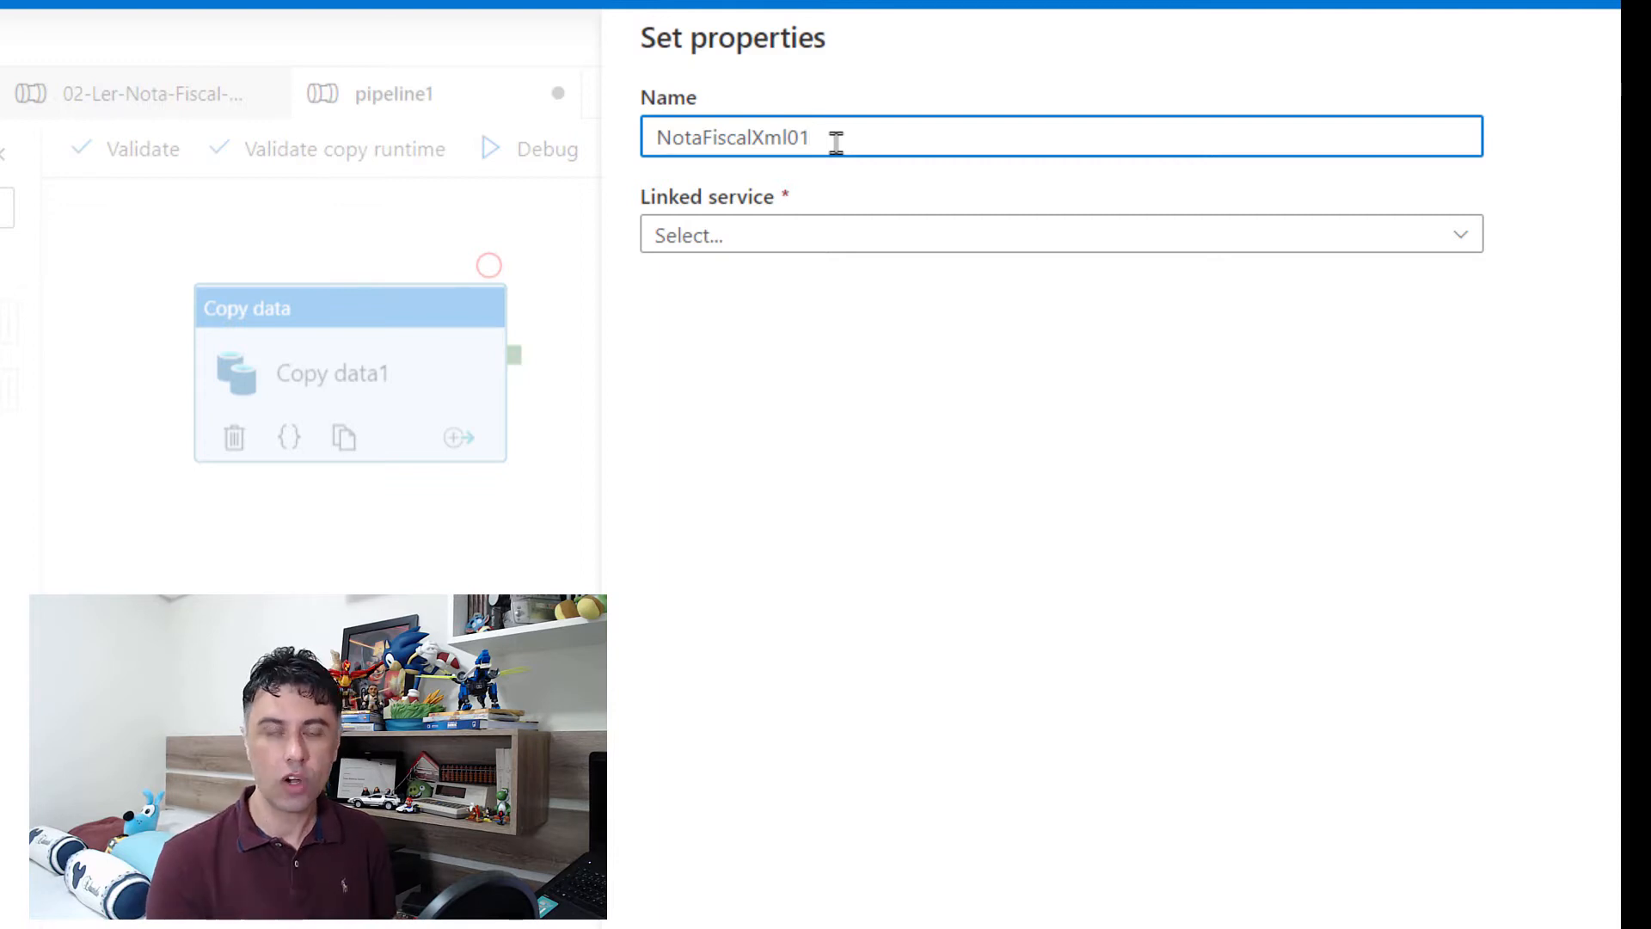
click(1324, 242)
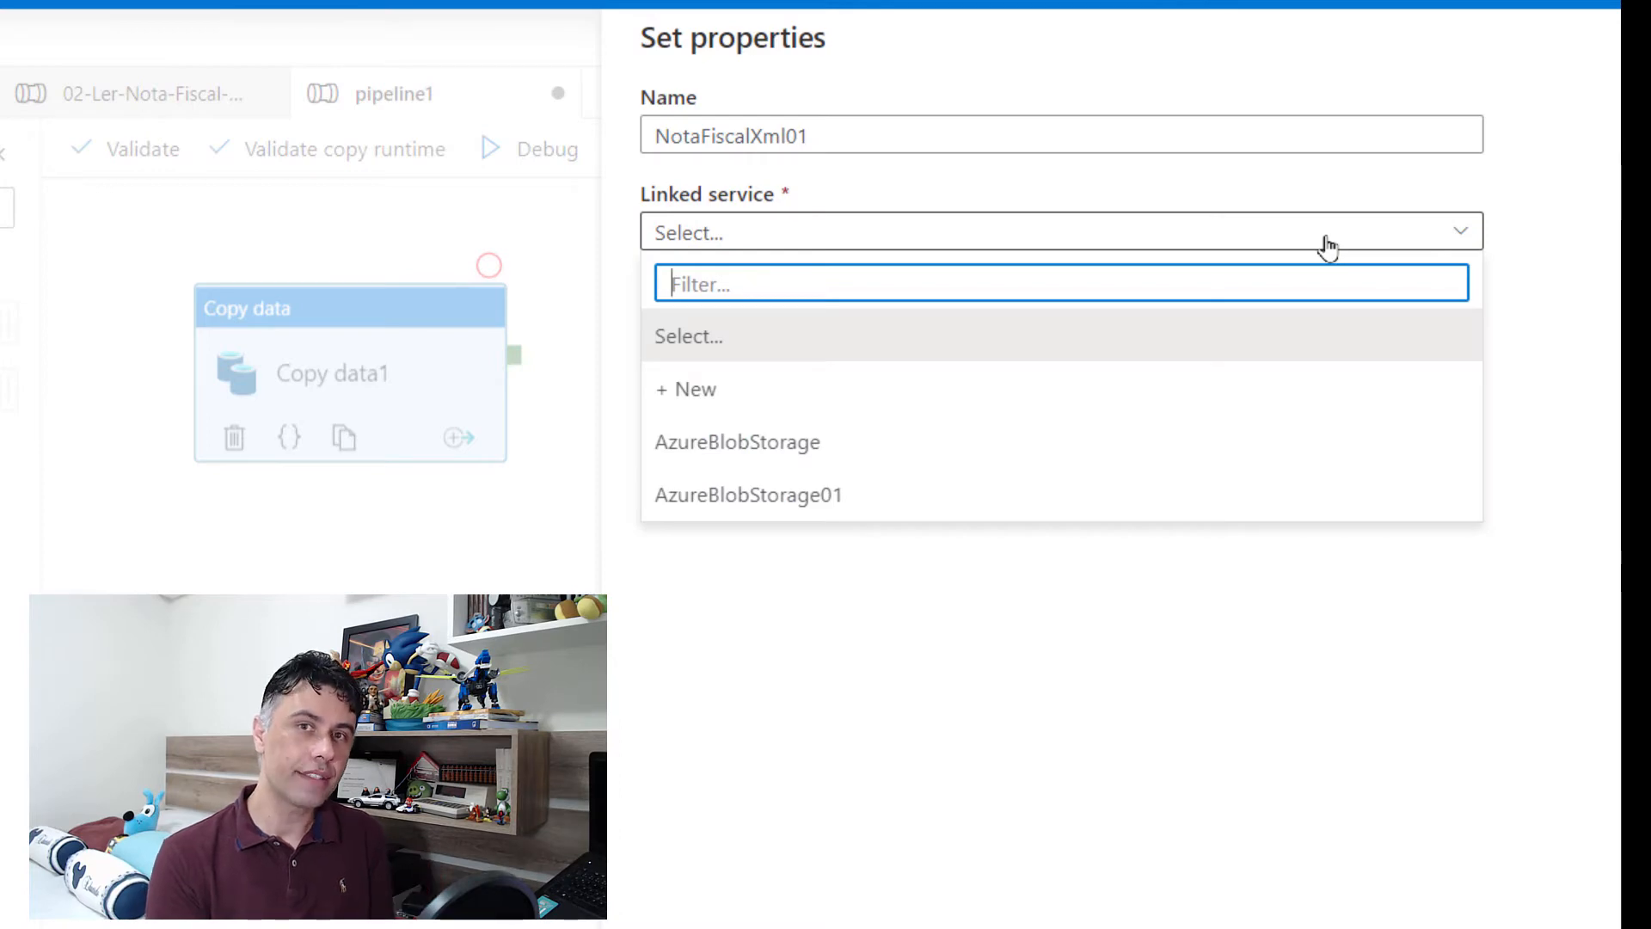
click(778, 505)
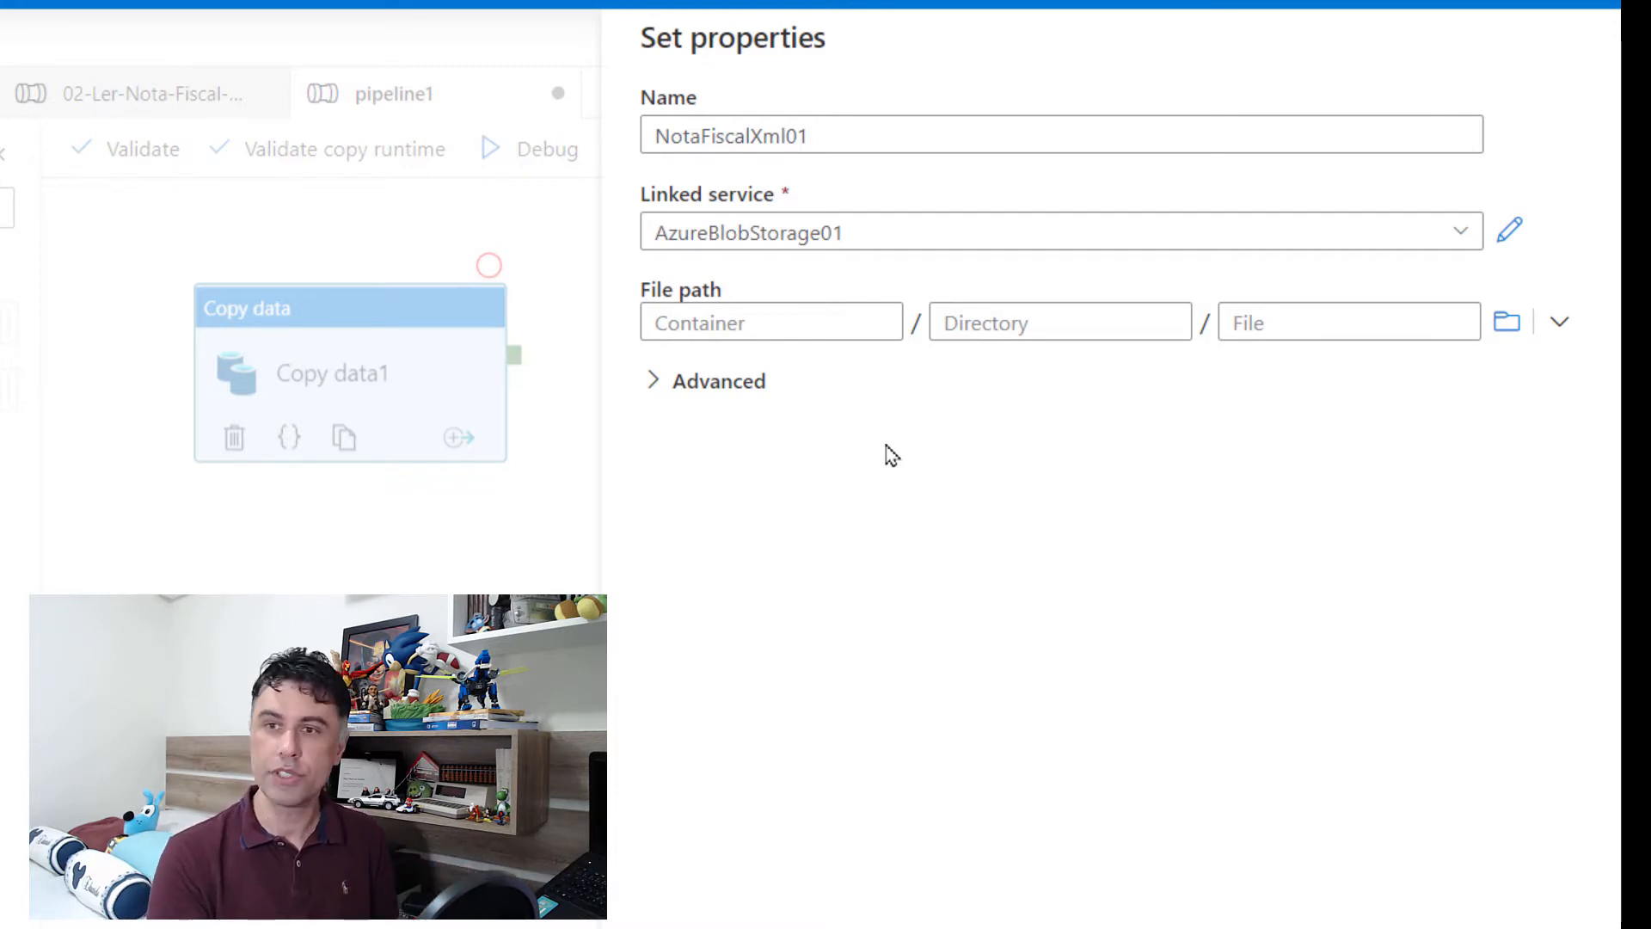
Step: Set the source dataset's file path to nfe_001.xml in the opendata container and create the dataset
click(1507, 322)
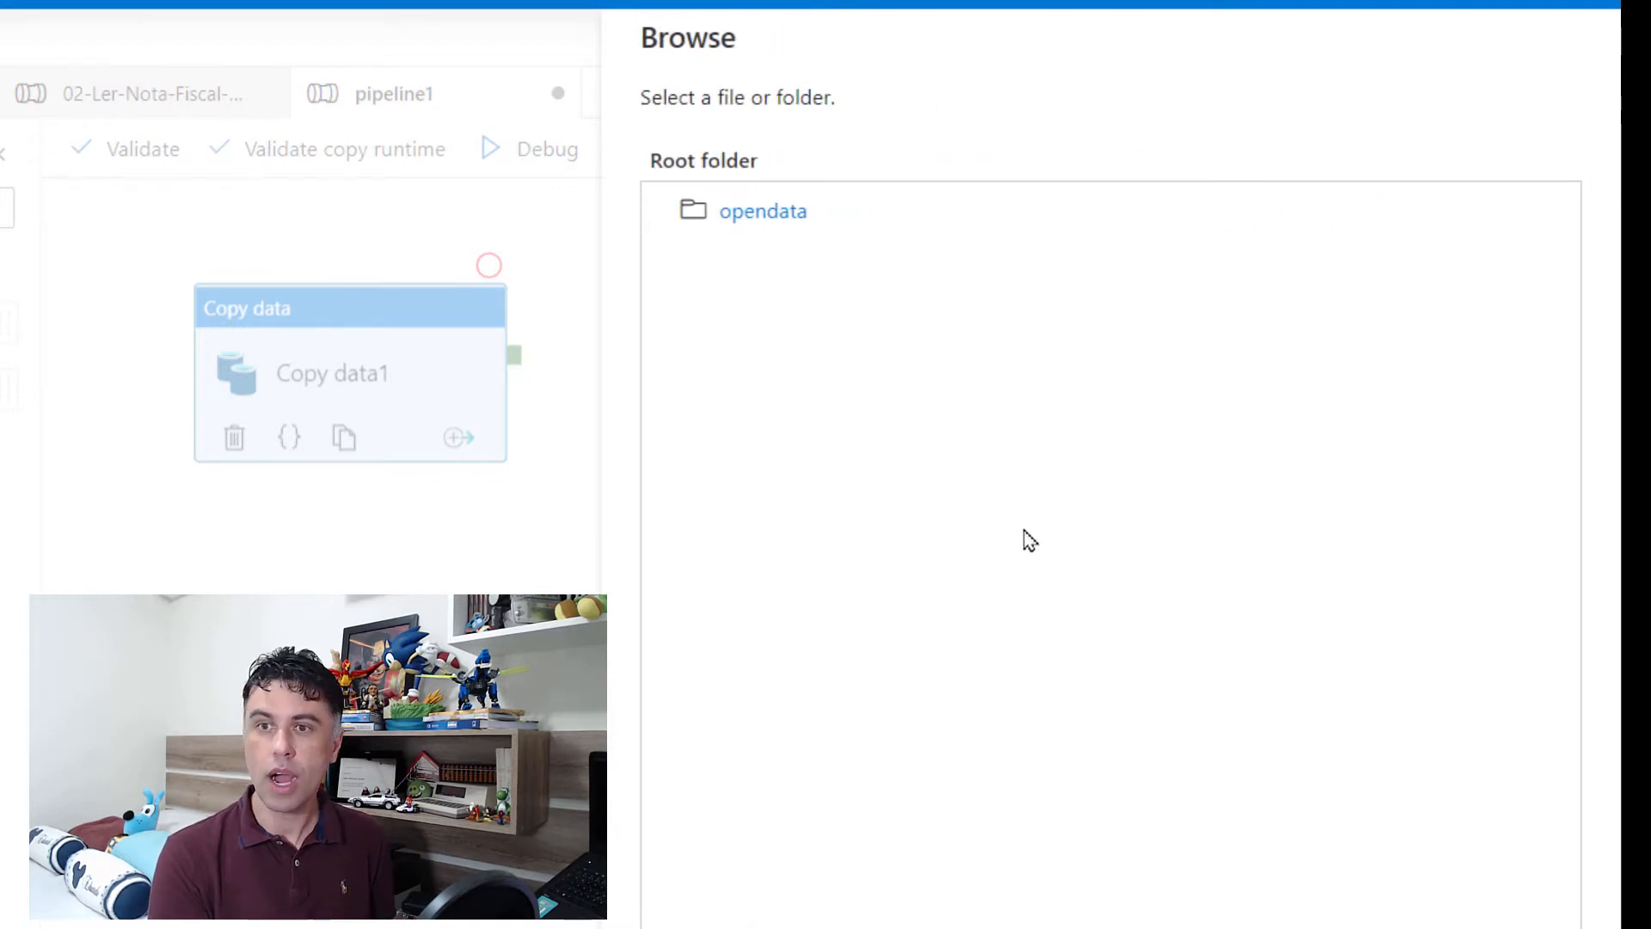
click(745, 215)
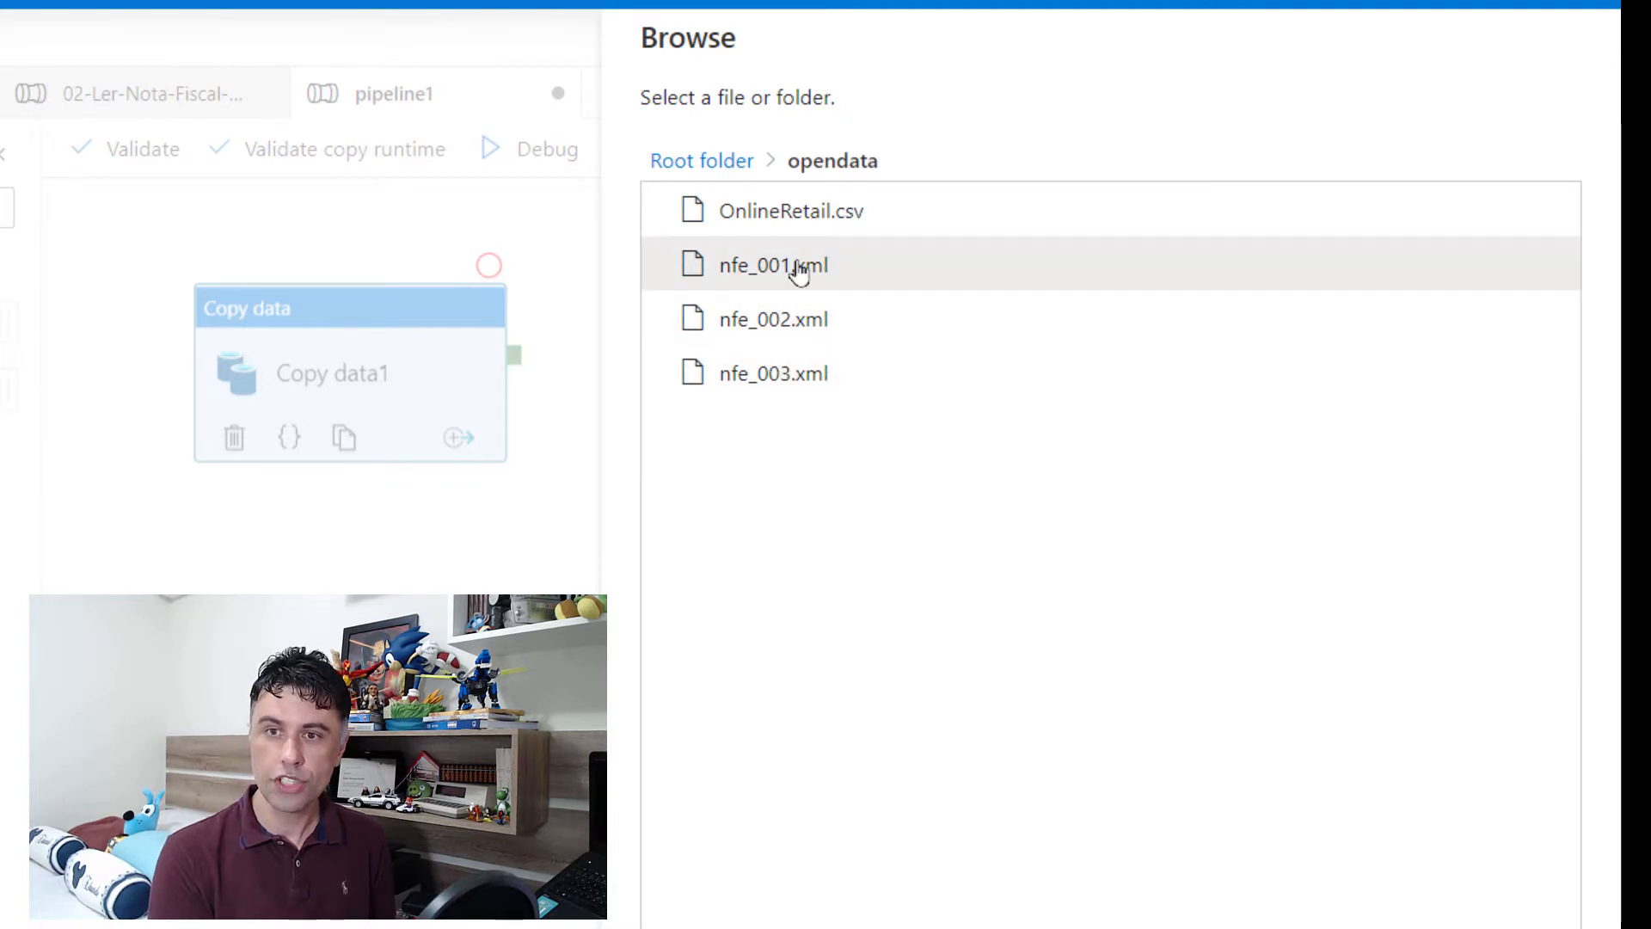
click(800, 267)
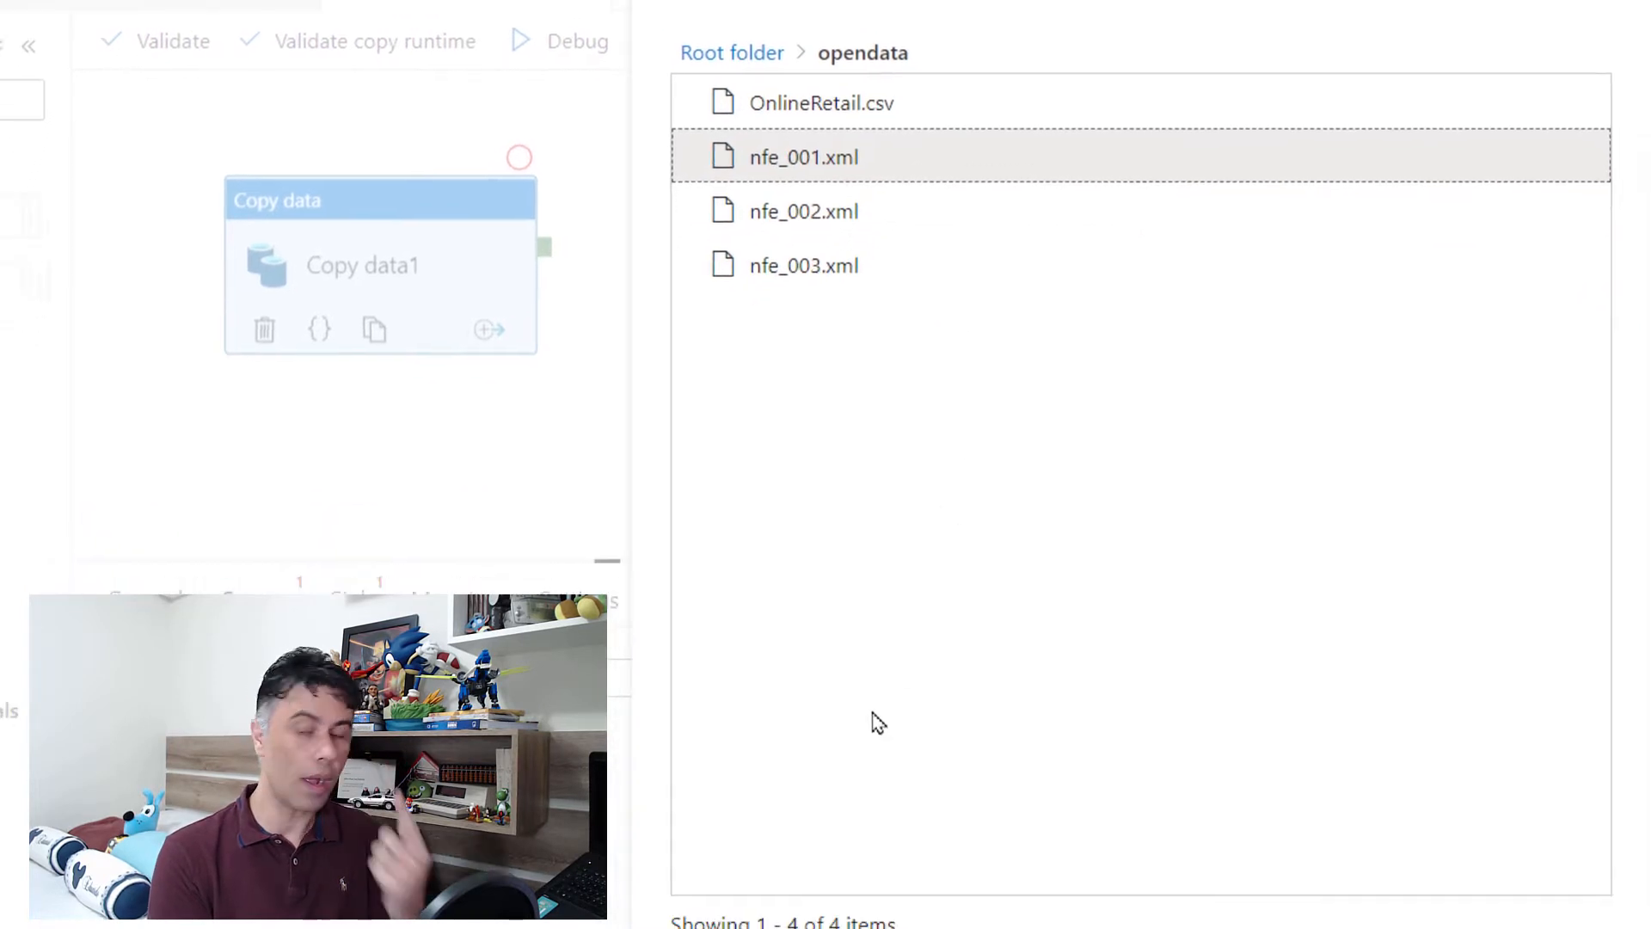
click(773, 884)
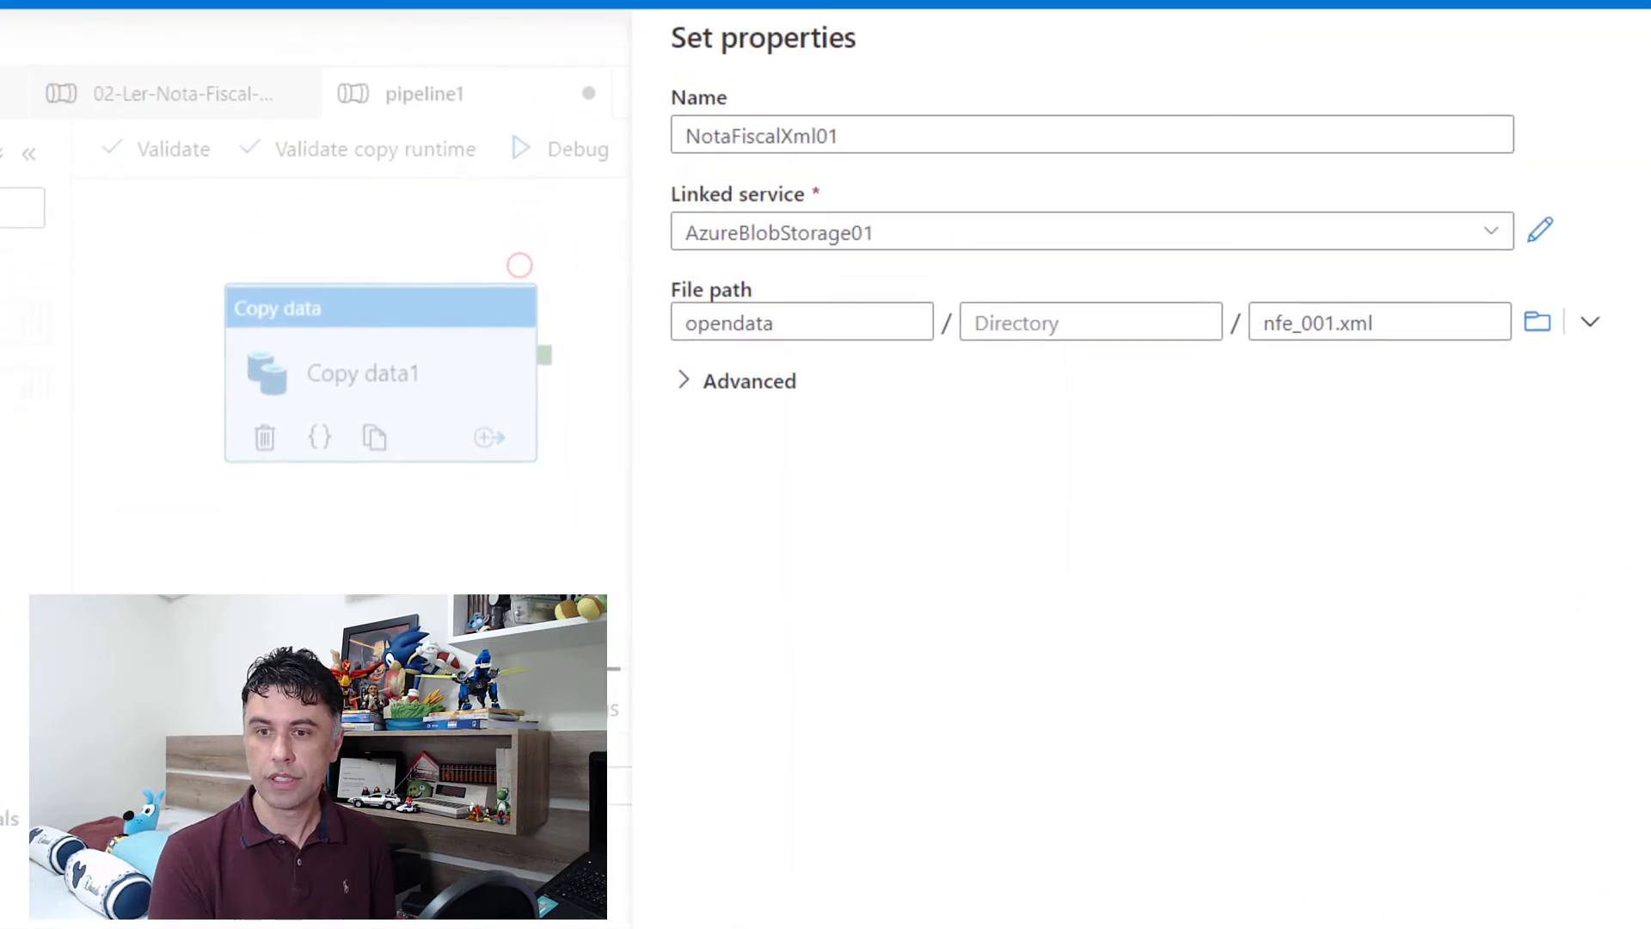
click(723, 927)
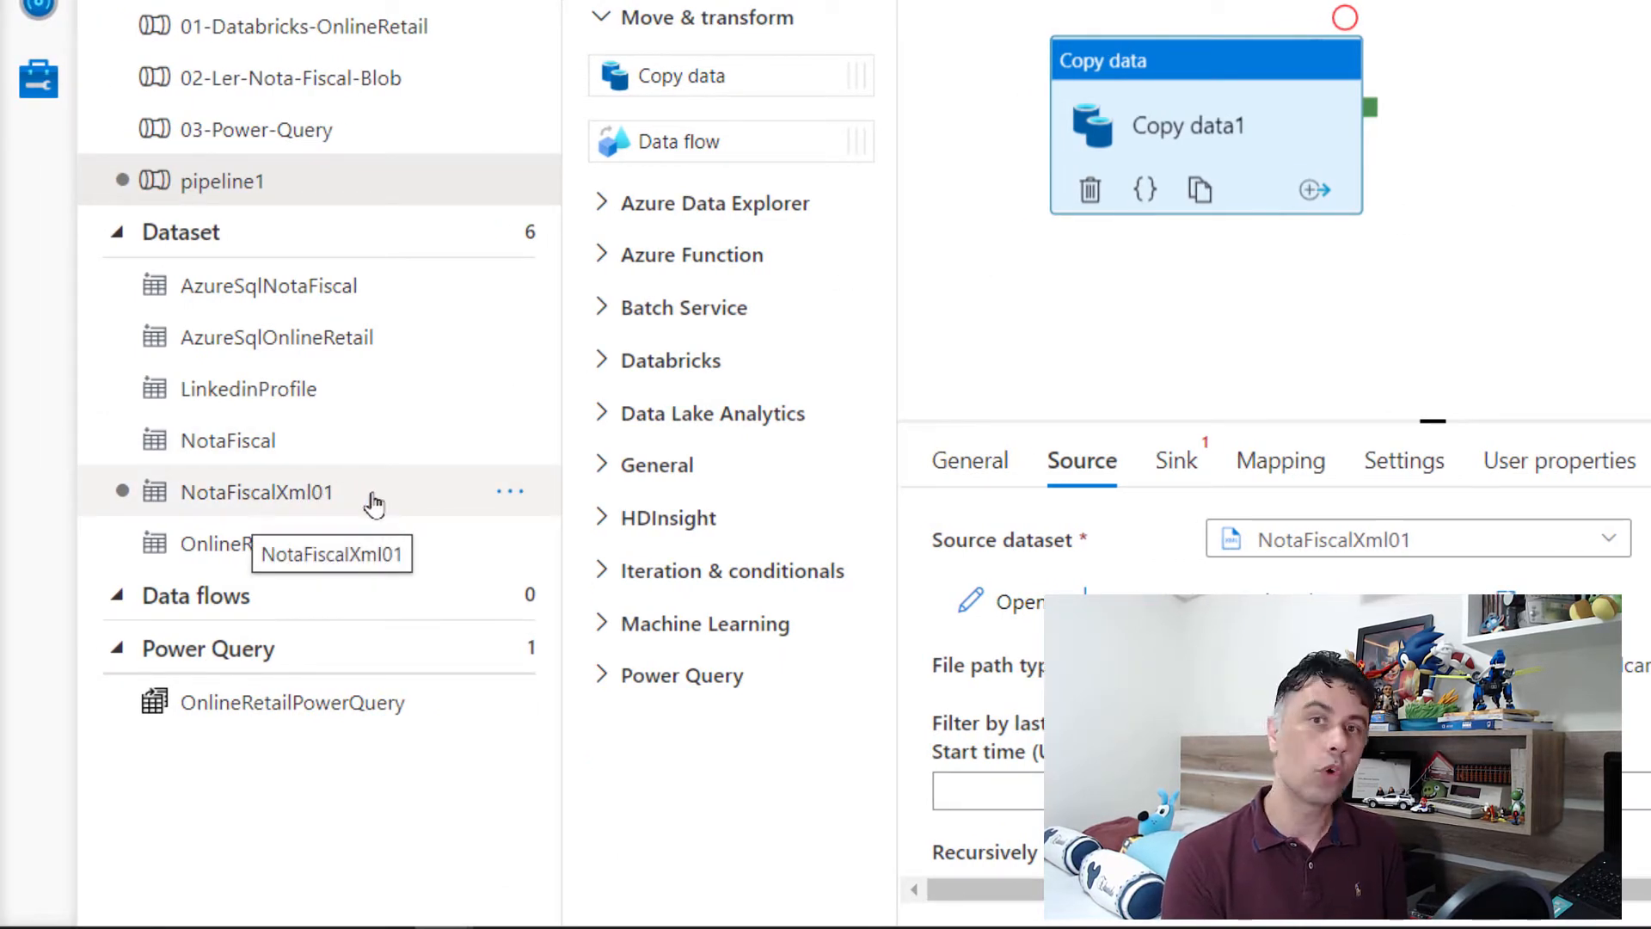
Step: Open the NotaFiscalXml01 dataset and clear the file name from its file path, keeping only the opendata container
click(372, 499)
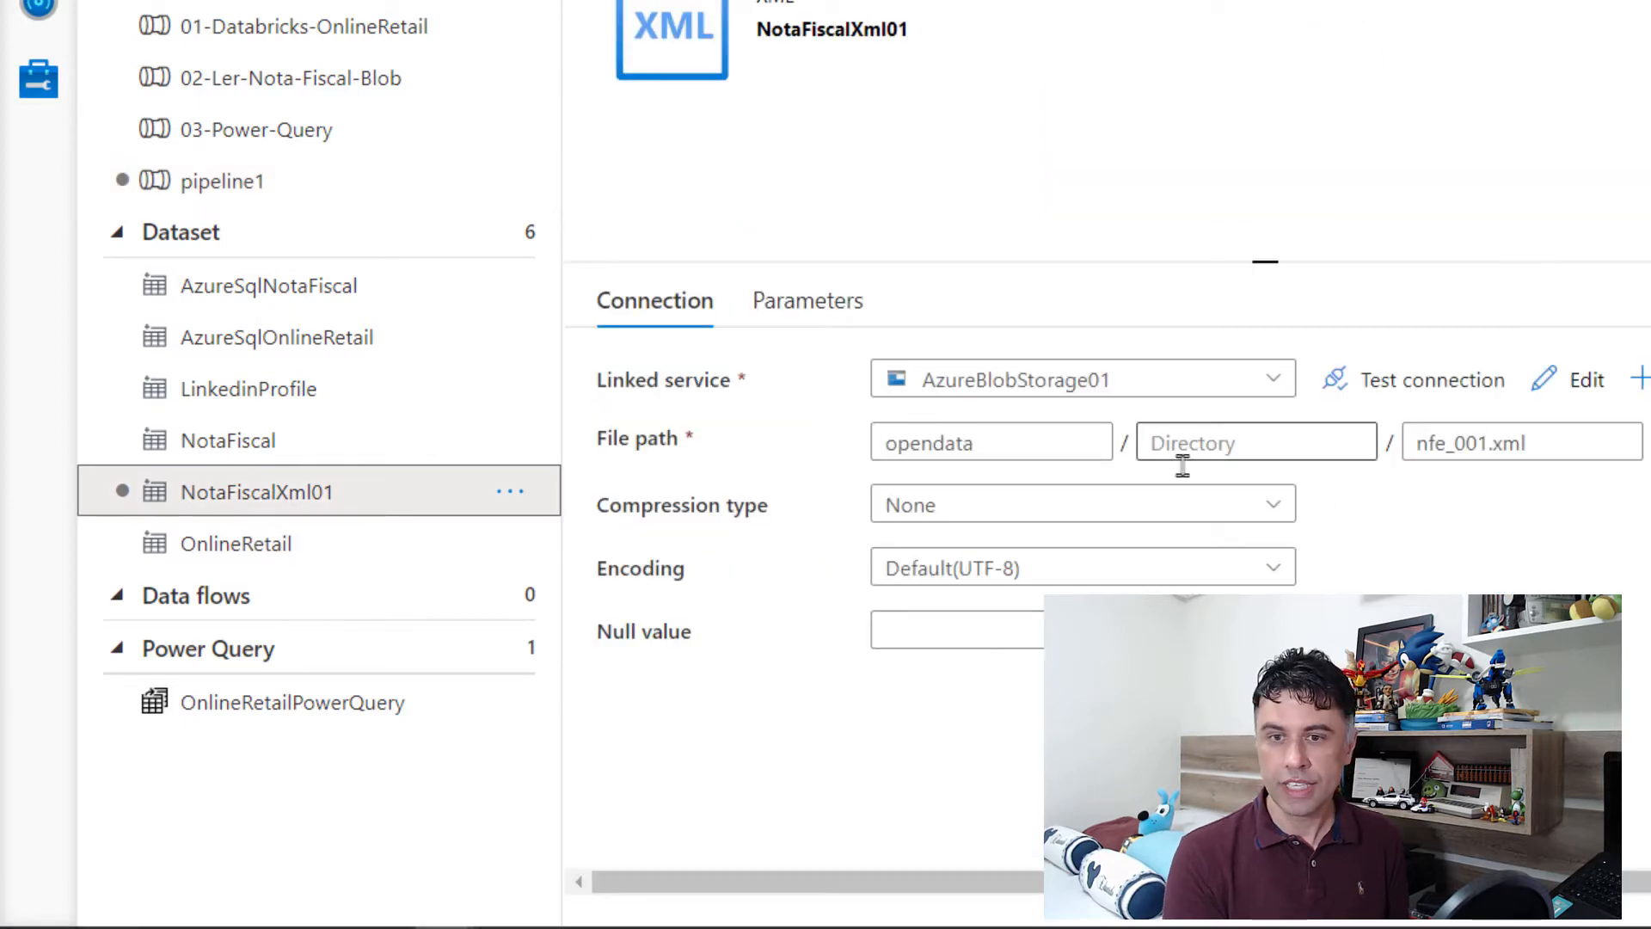
triple_click(1607, 447)
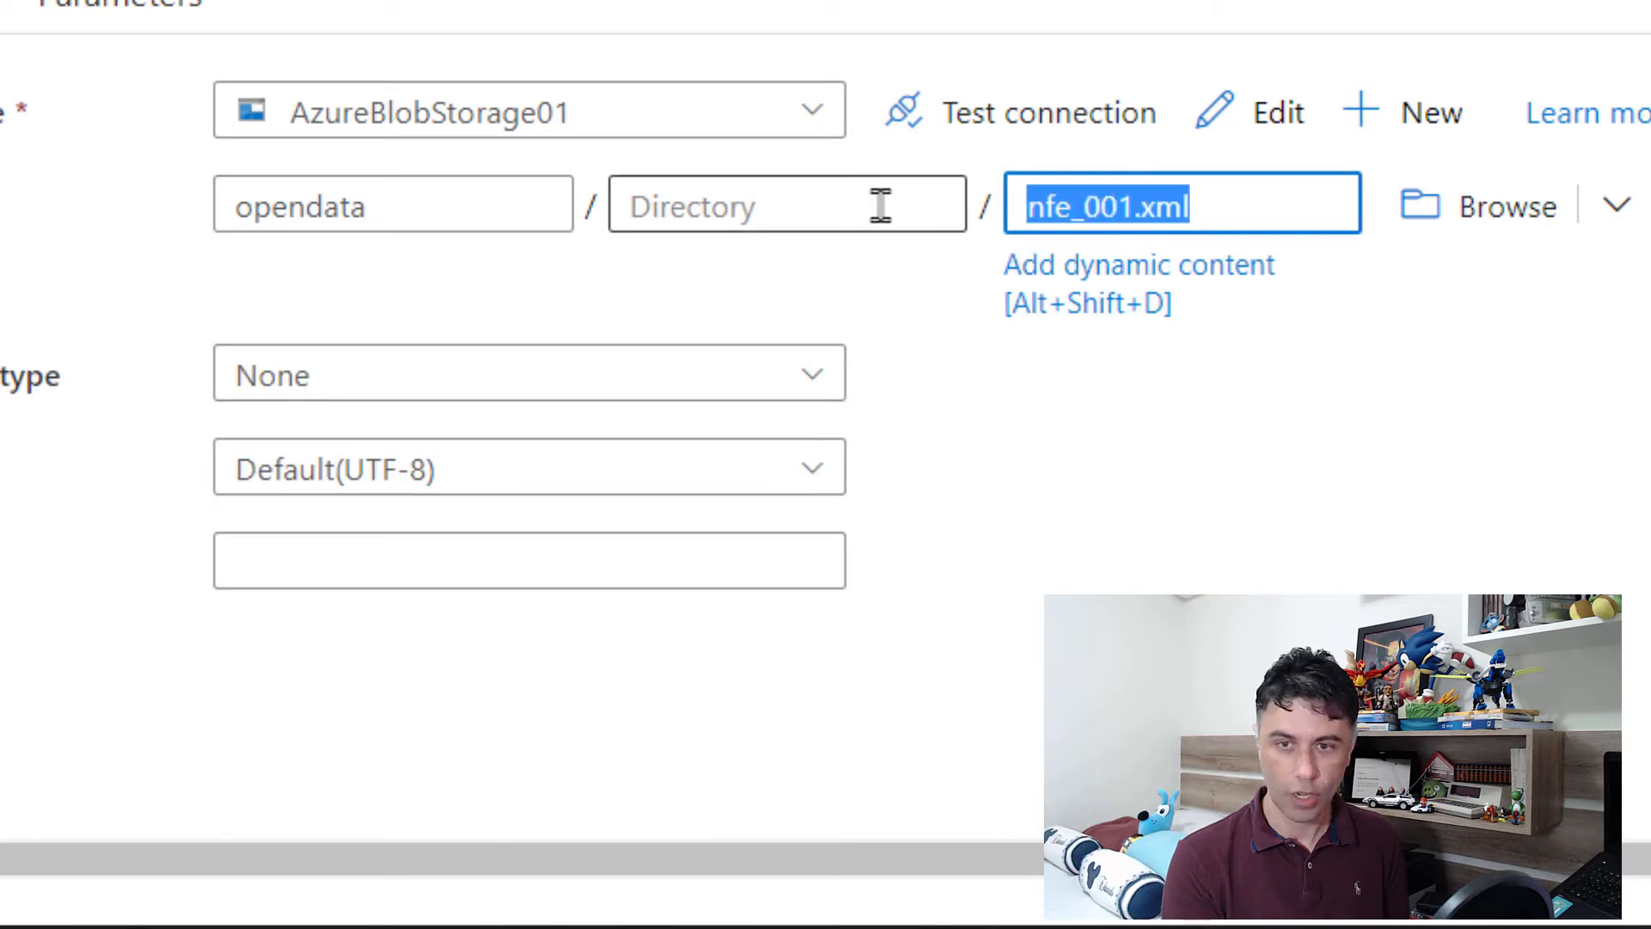
key(BackSpace)
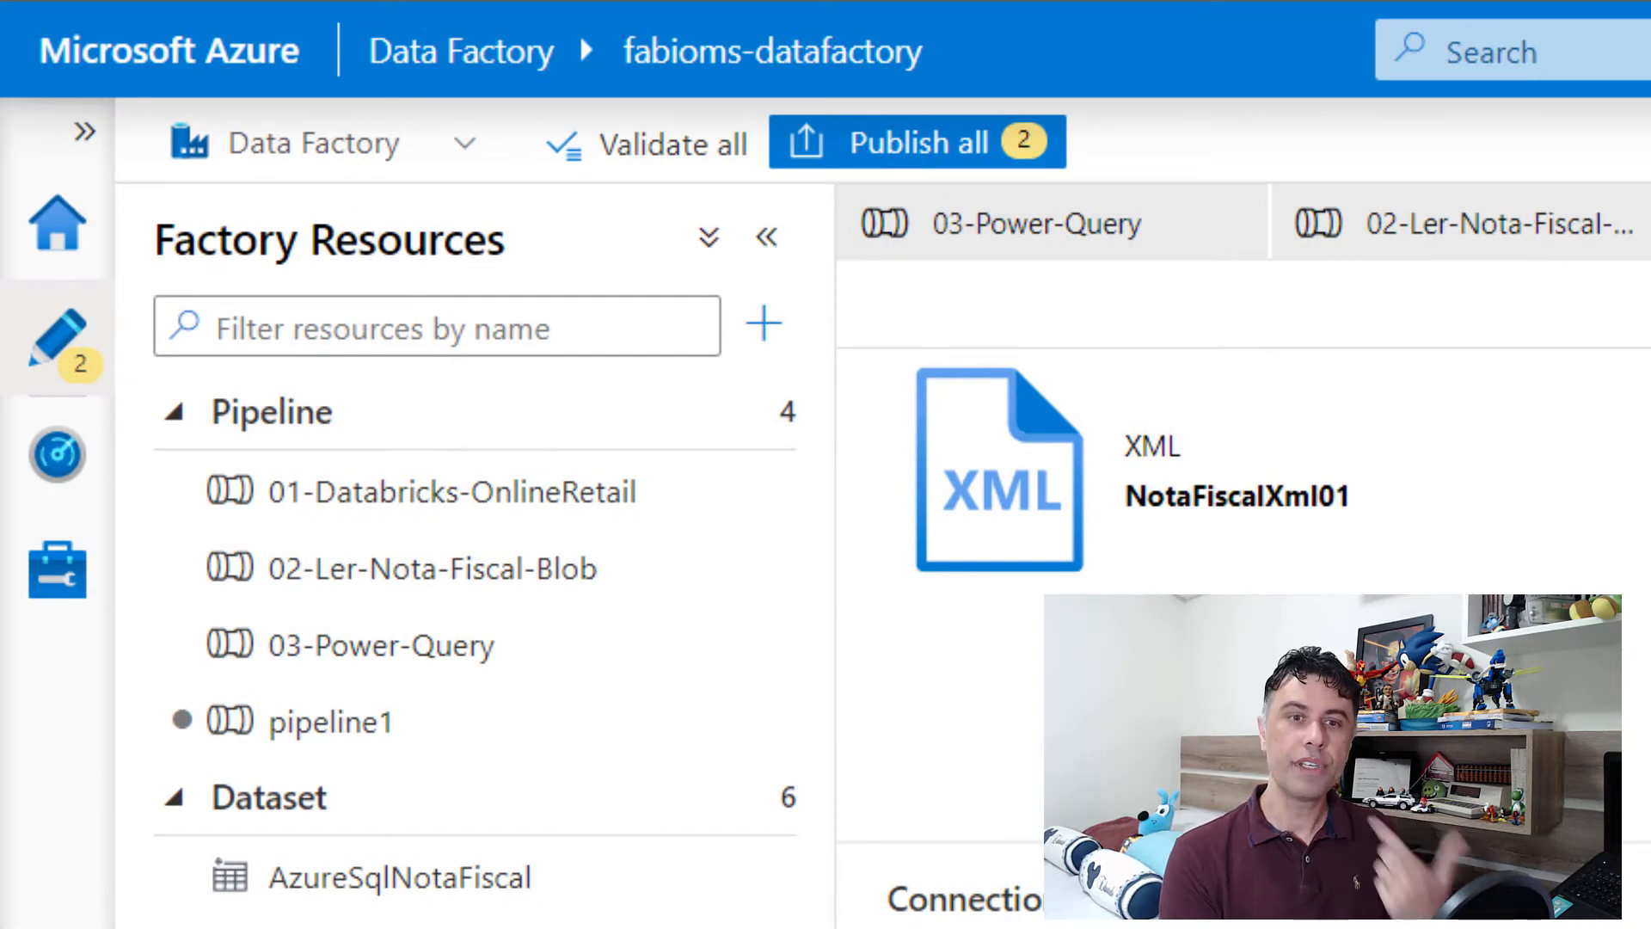
Step: Rename pipeline1 as Ler-Nota-Fiscal
click(495, 730)
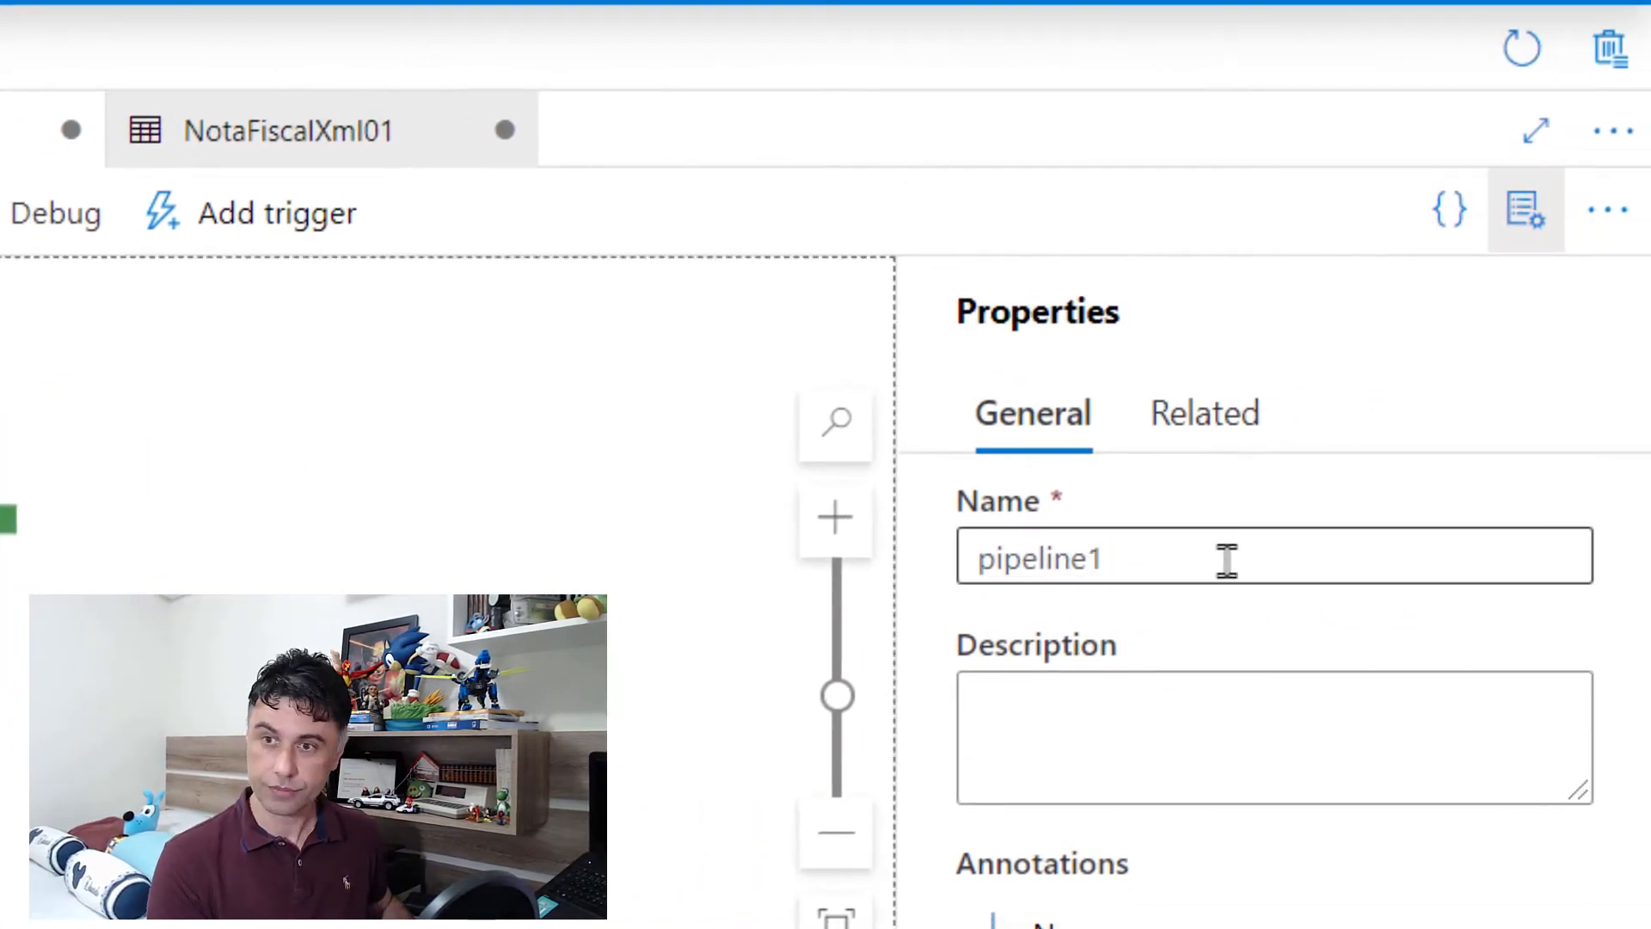
drag(1227, 560, 895, 502)
text(Ler-N)
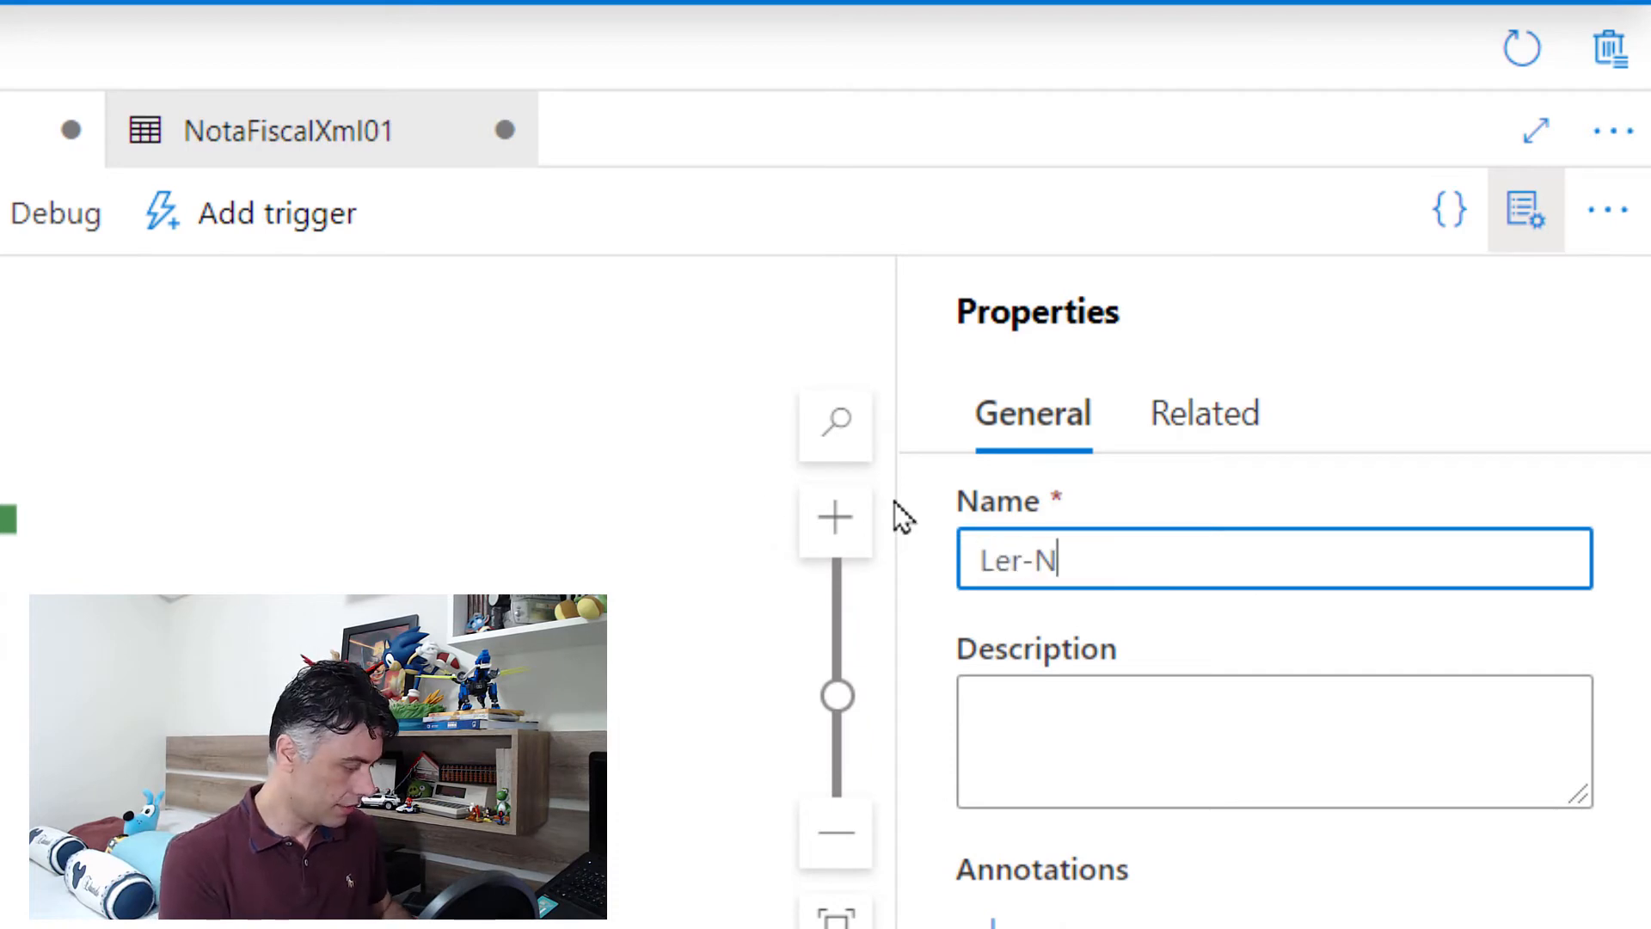
text(ota-Fs)
key(BackSpace)
text(-F)
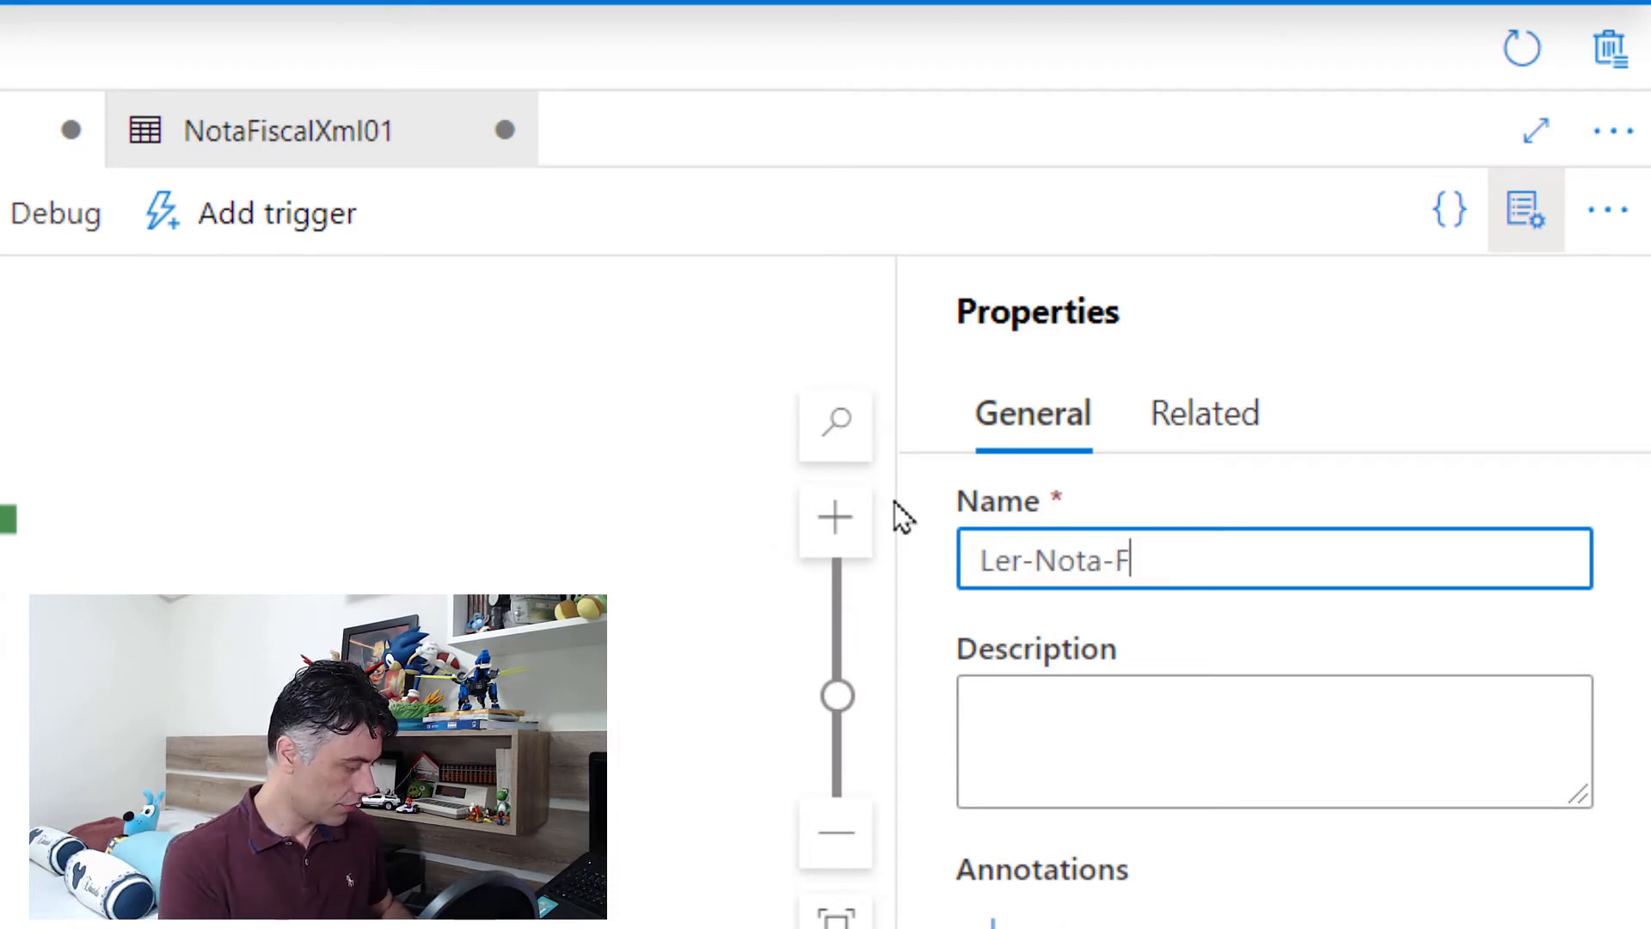
text(sical)
key(Left)
key(Left)
key(Left)
key(Left)
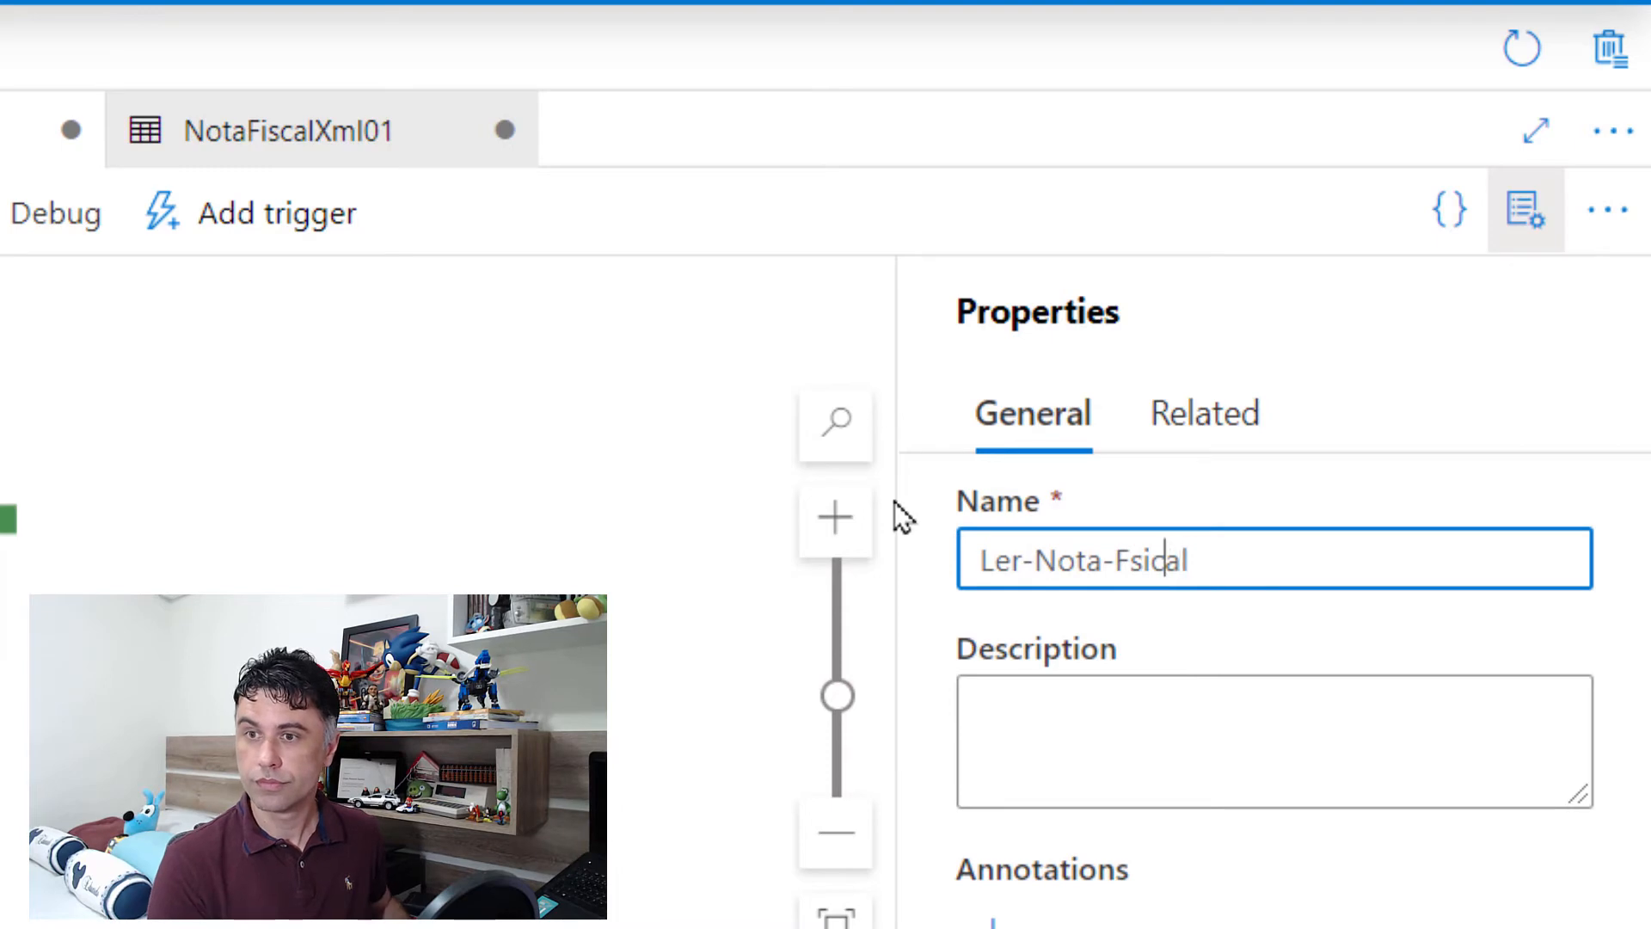
key(BackSpace)
key(Right)
text(s)
key(Right)
key(Right)
key(Right)
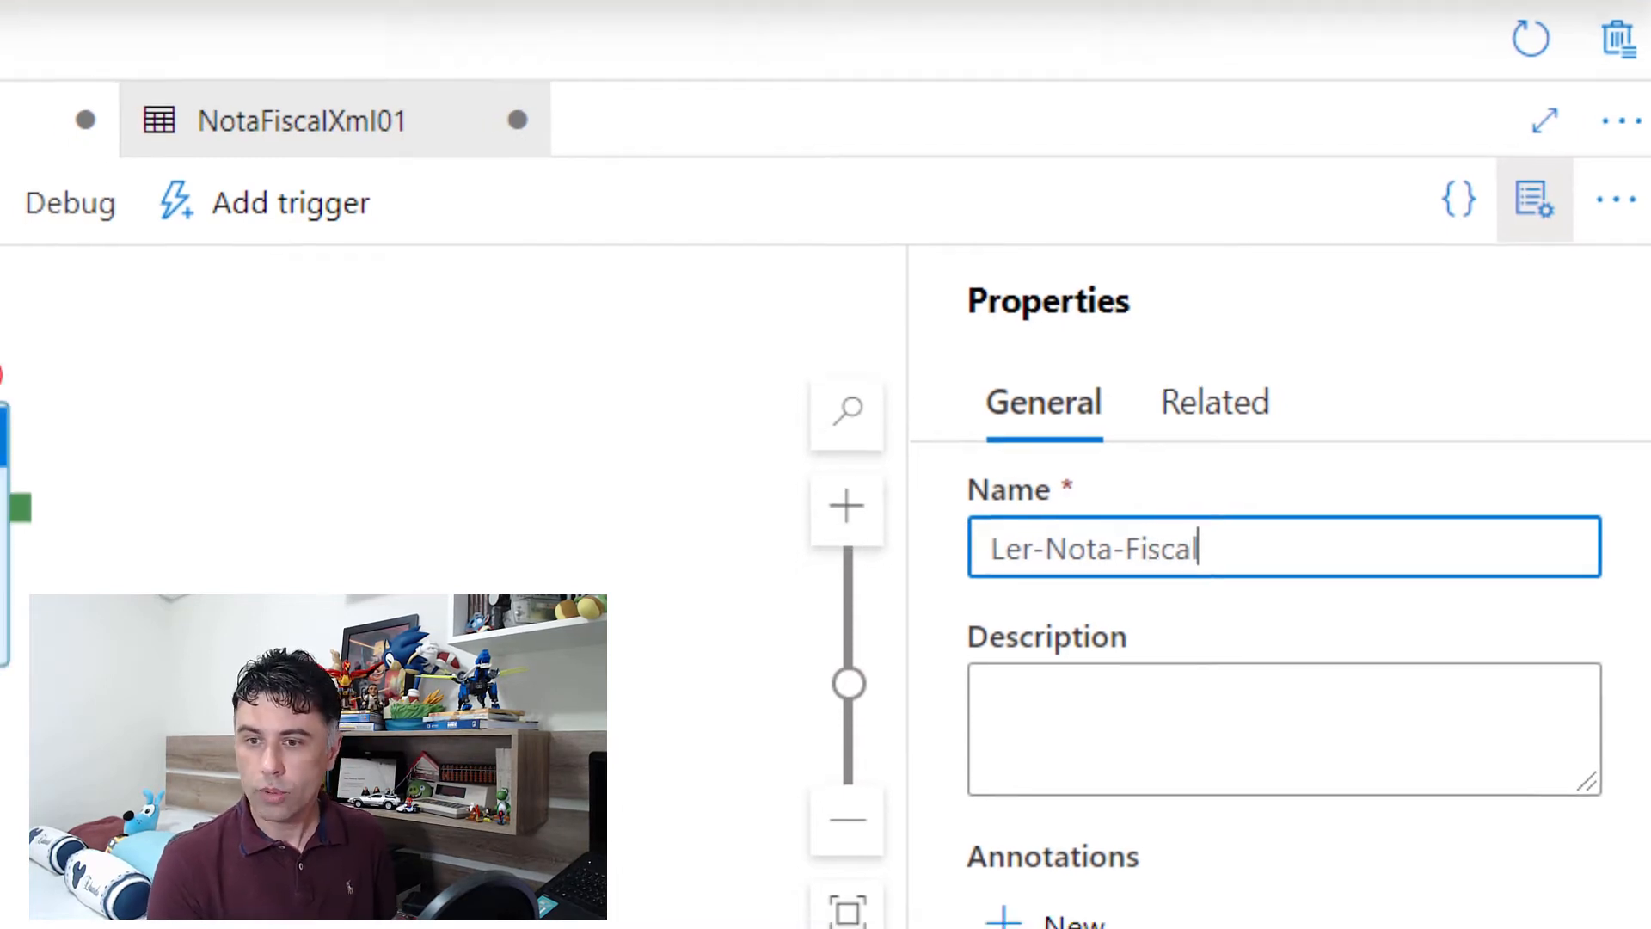
Step: Switch the copy source to a wildcard file path and set the wildcard file name to nfe_*.xml
click(970, 506)
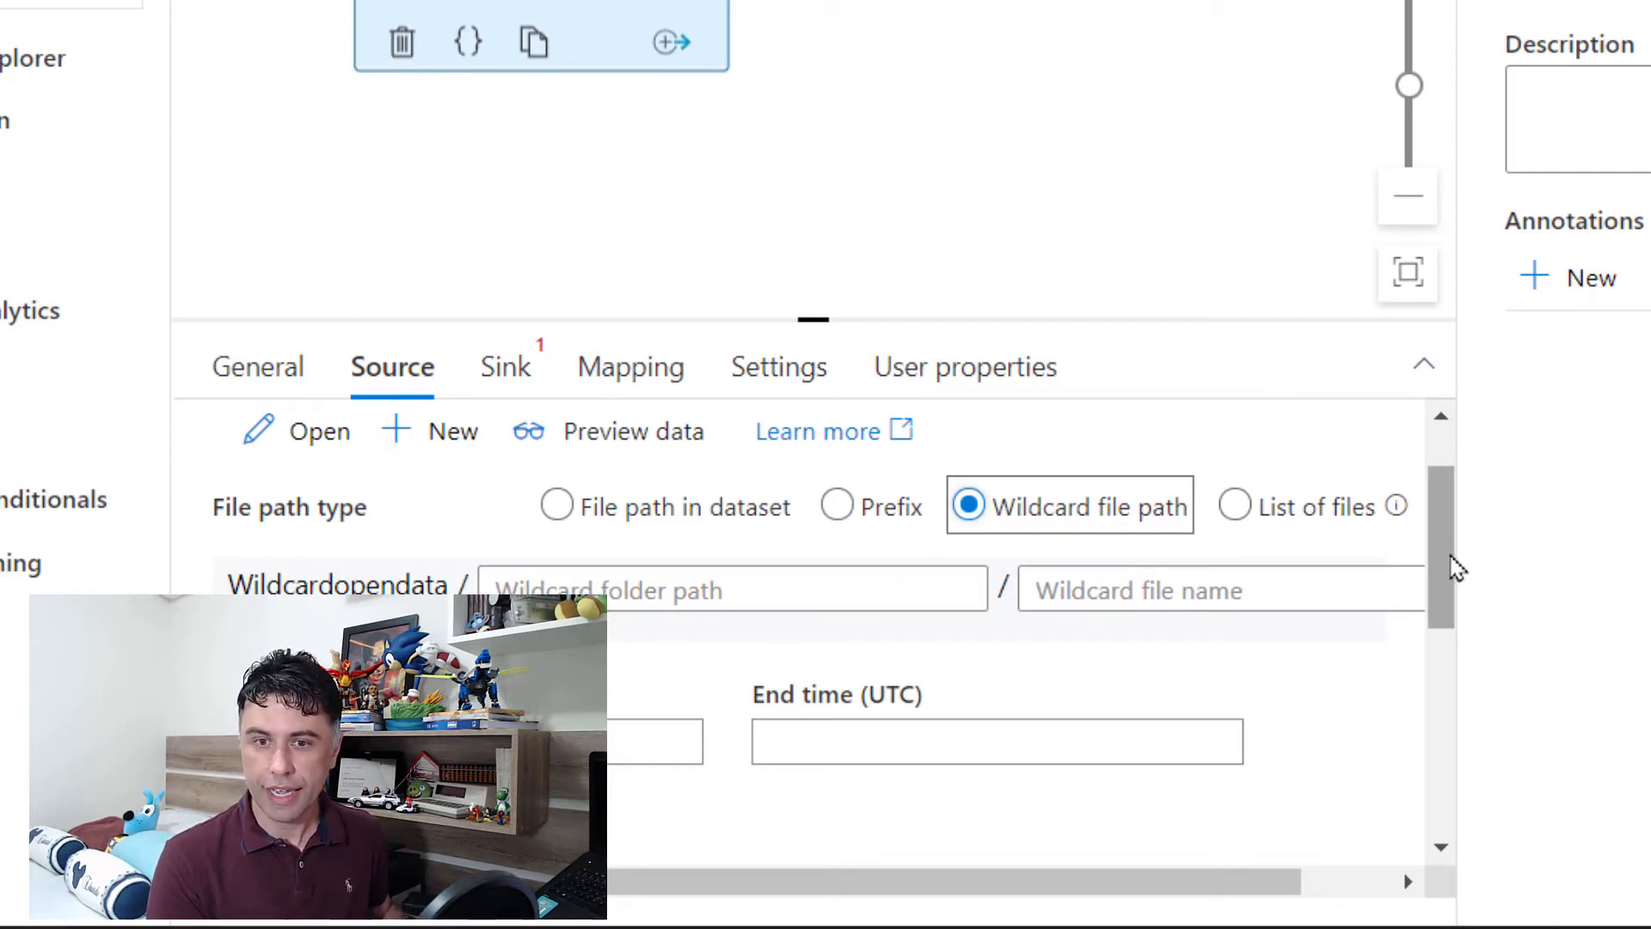
drag(1104, 886, 1136, 883)
click(1104, 593)
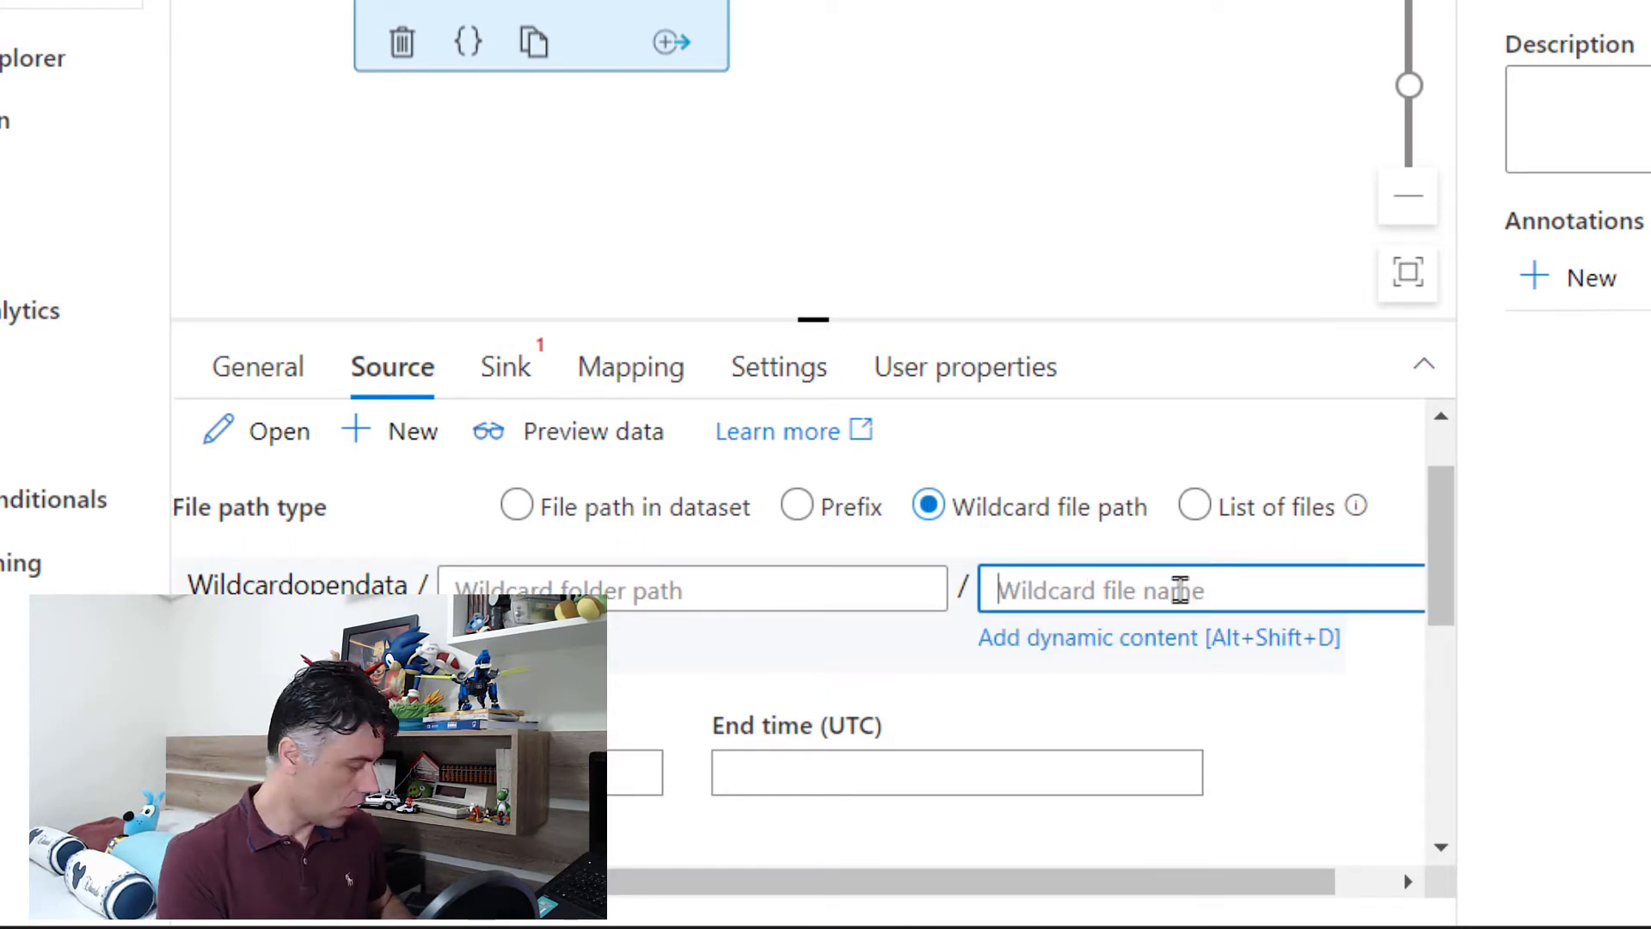
text(nfe_*)
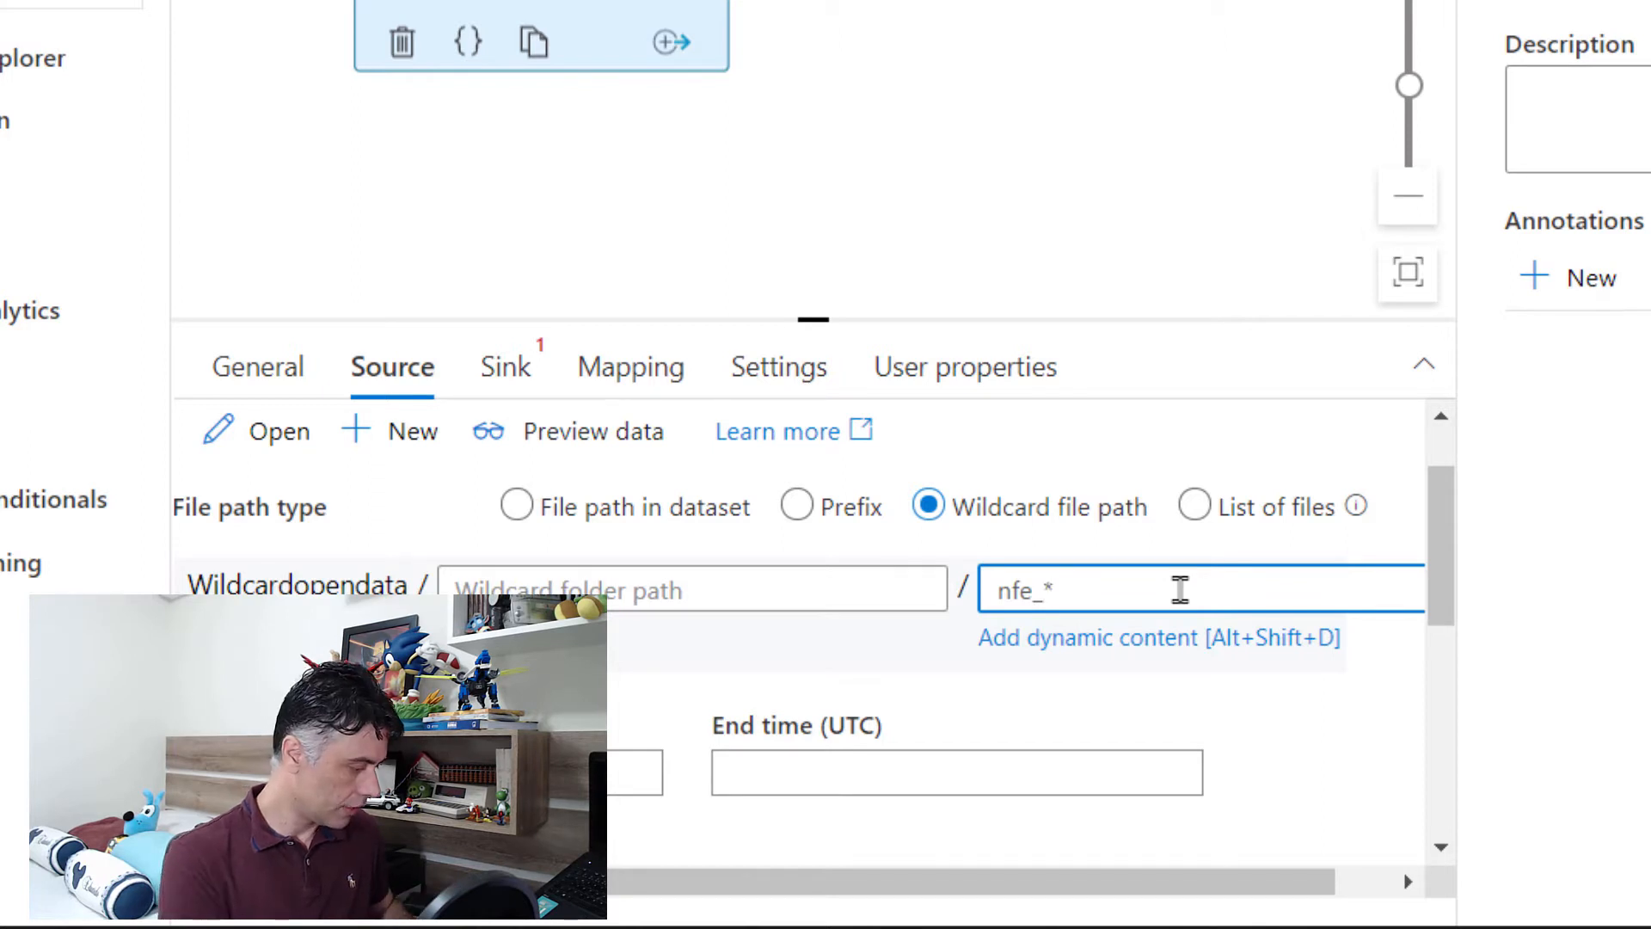
text(.x)
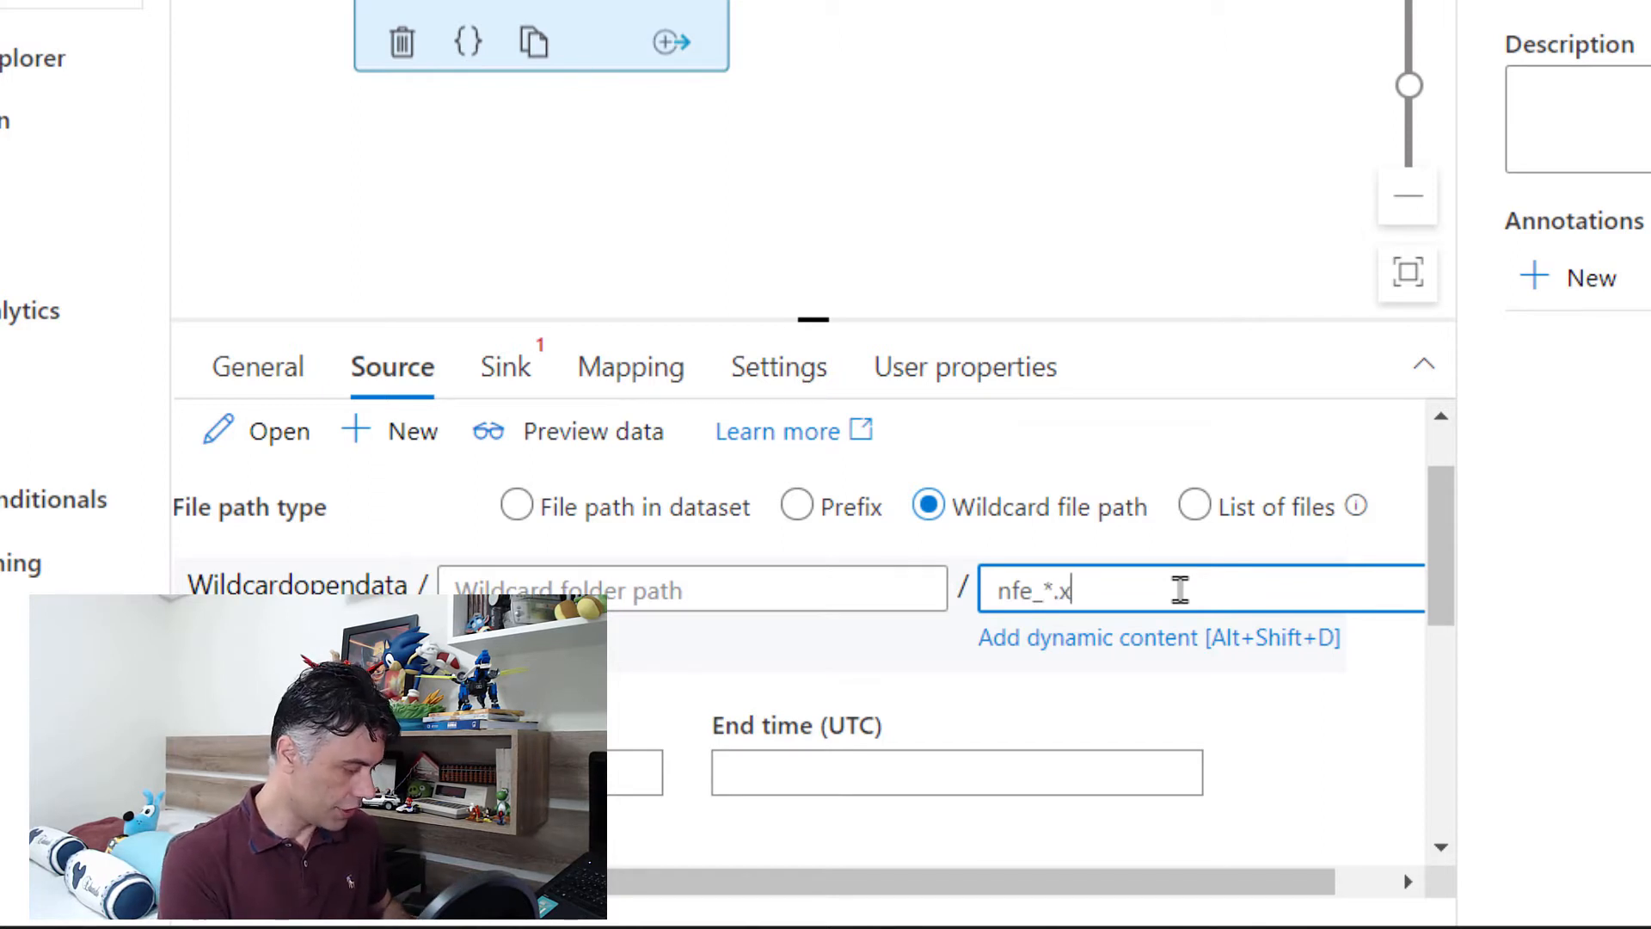
text(ml)
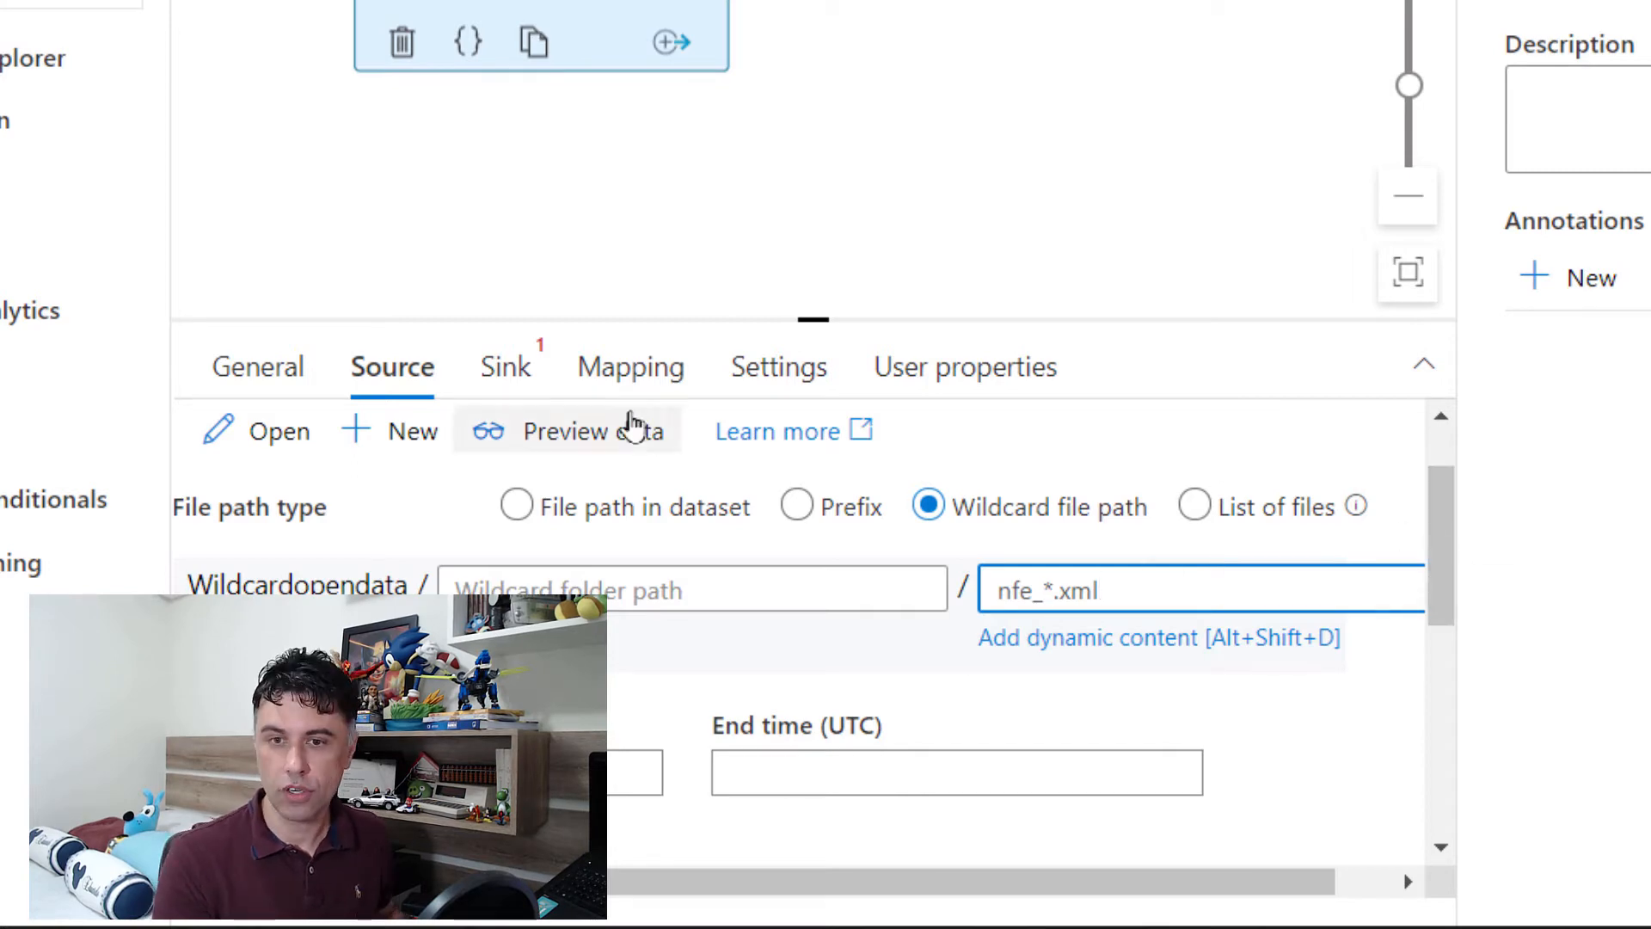
Step: Start a new sink dataset for the Copy data activity, searching the data stores for sql and choosing Azure SQL Database
click(511, 370)
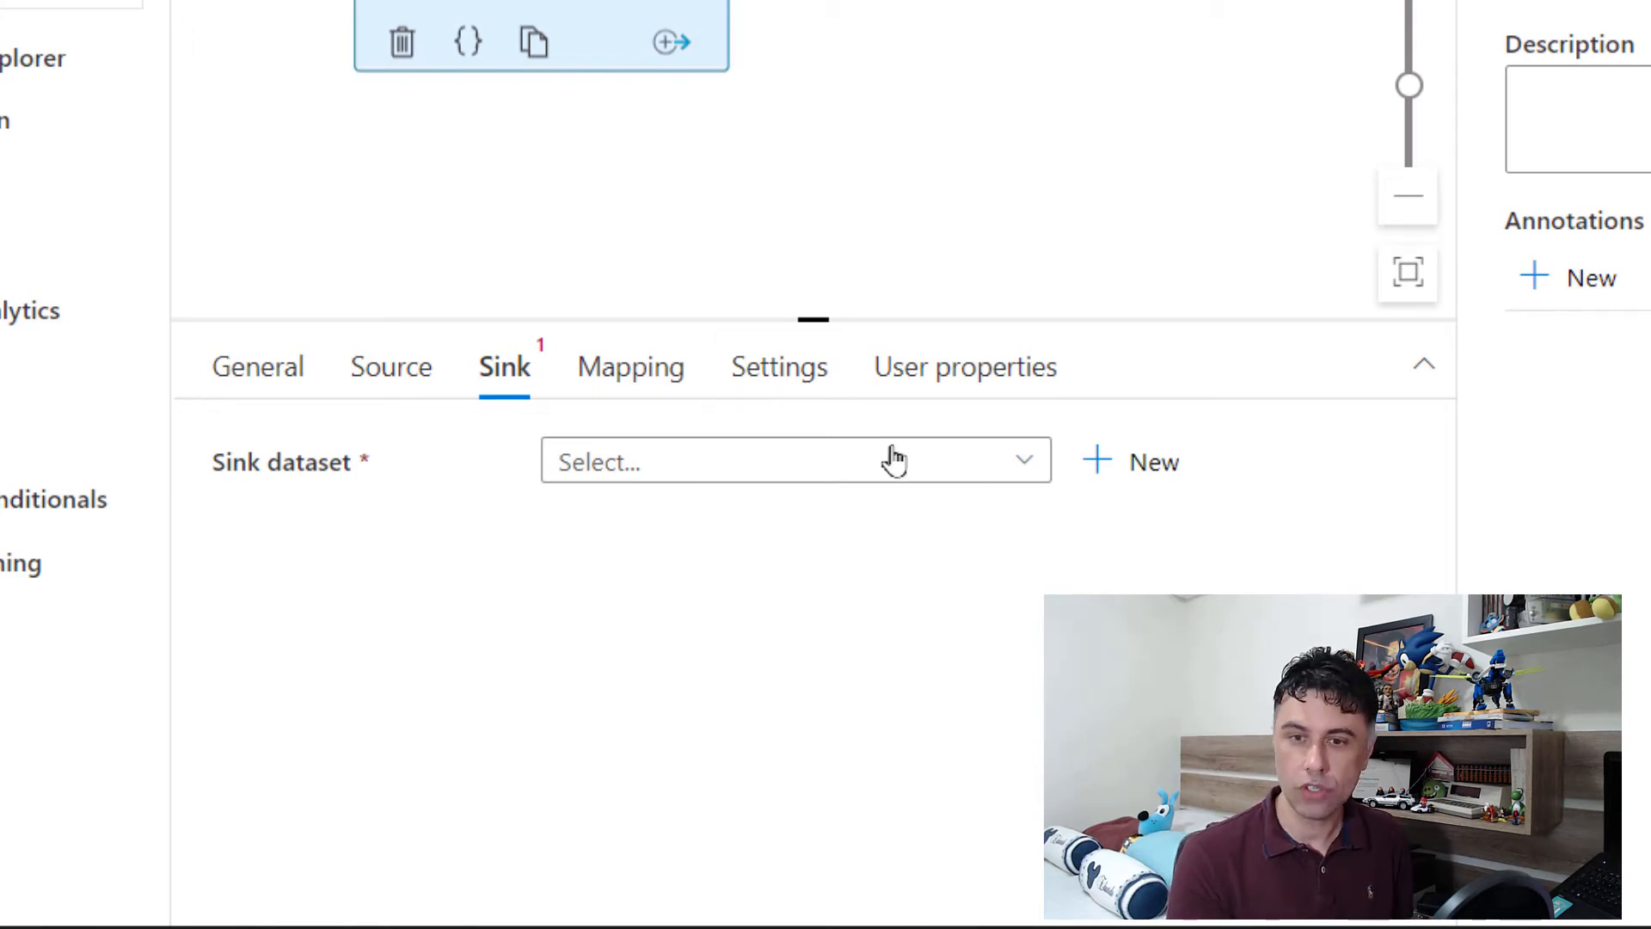
click(970, 473)
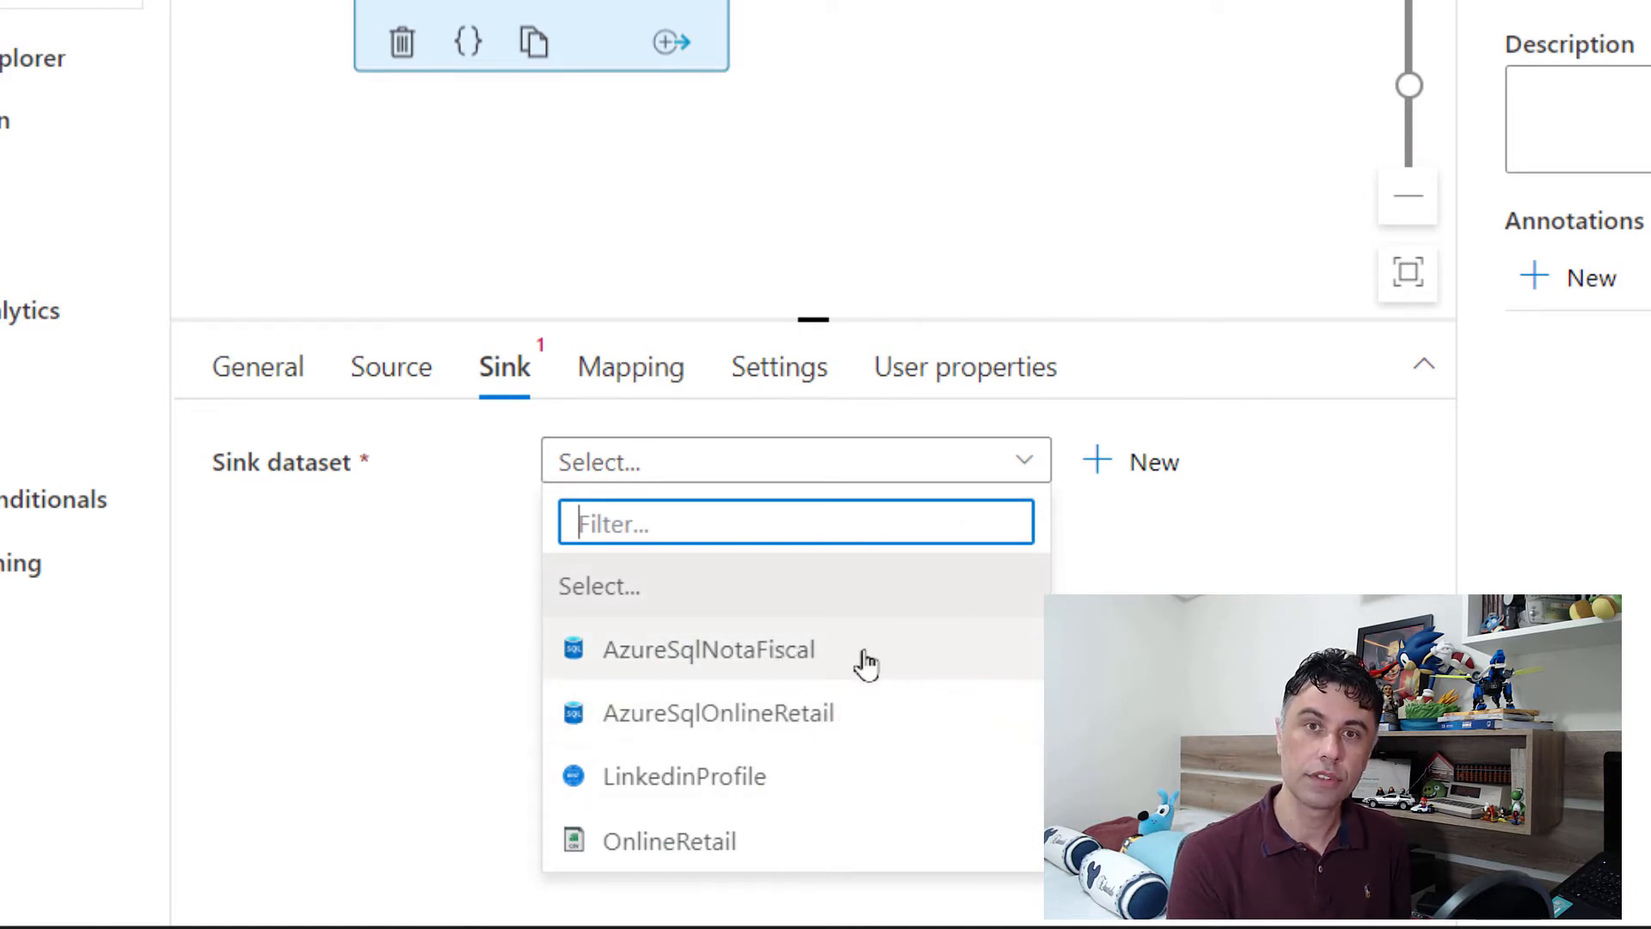
click(1139, 571)
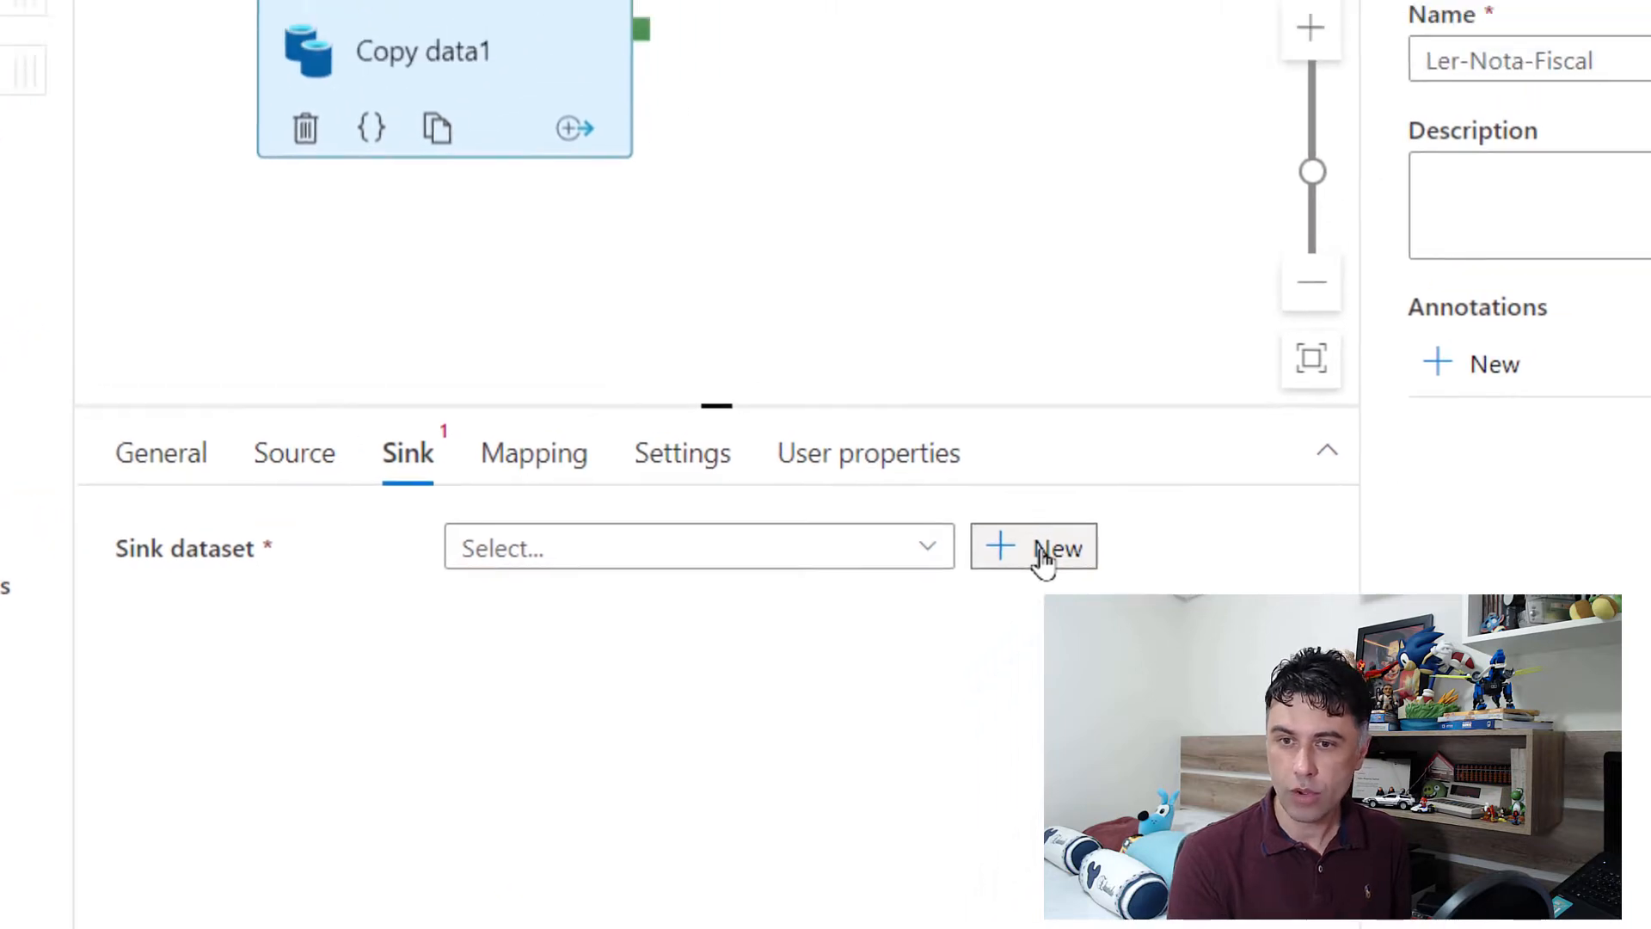
click(1044, 551)
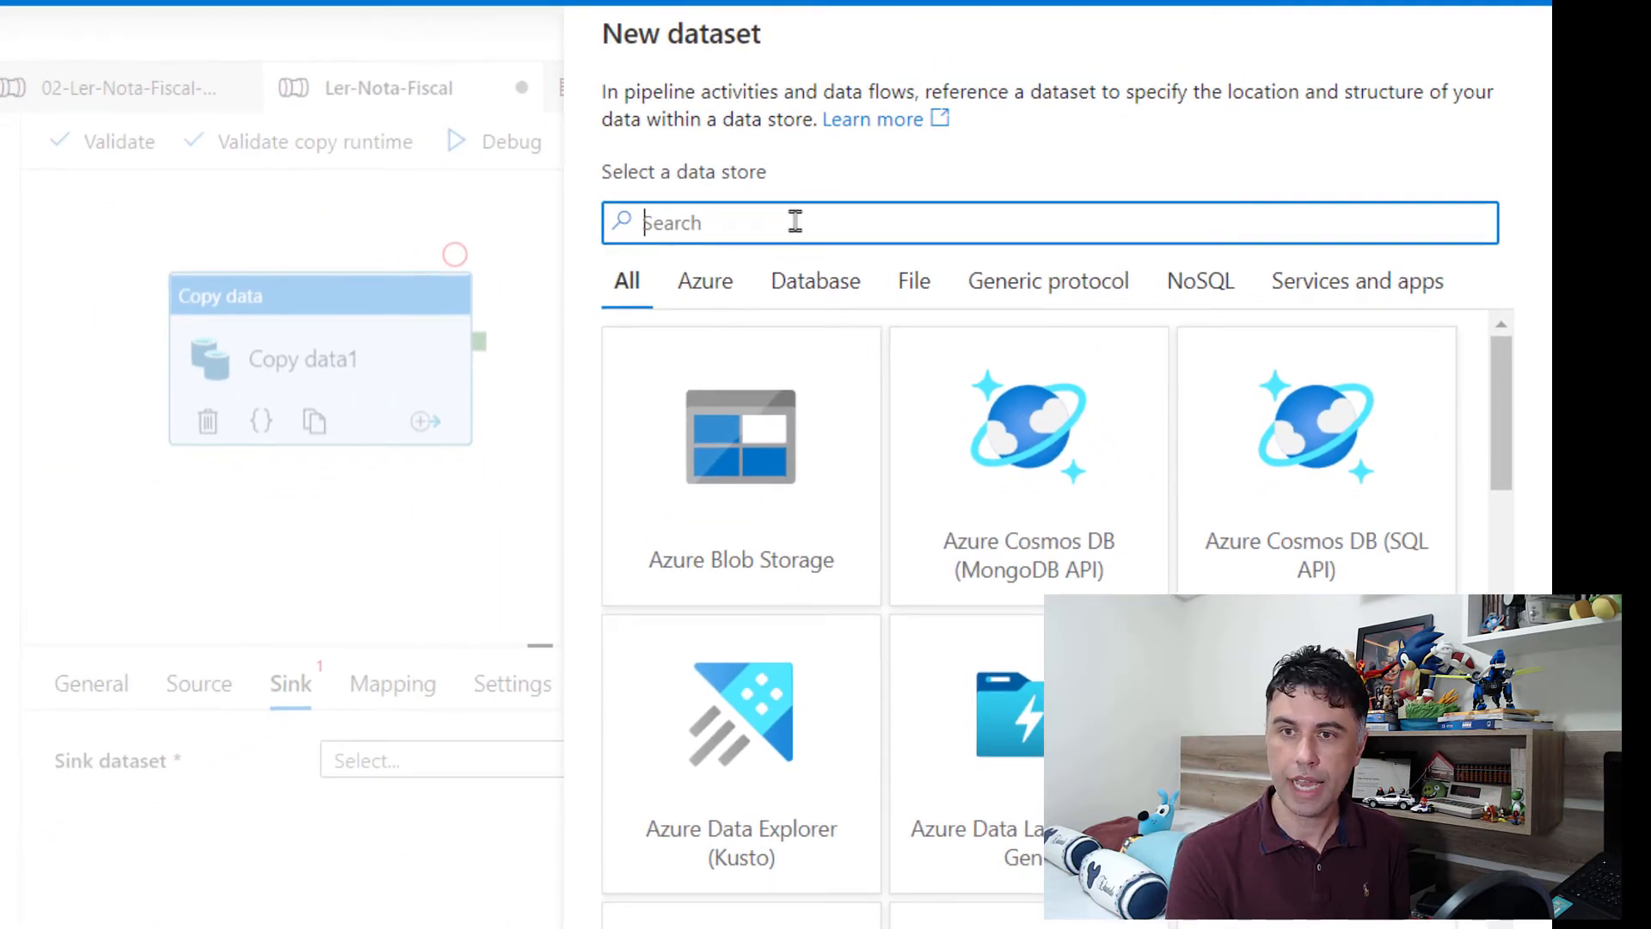
text(sql)
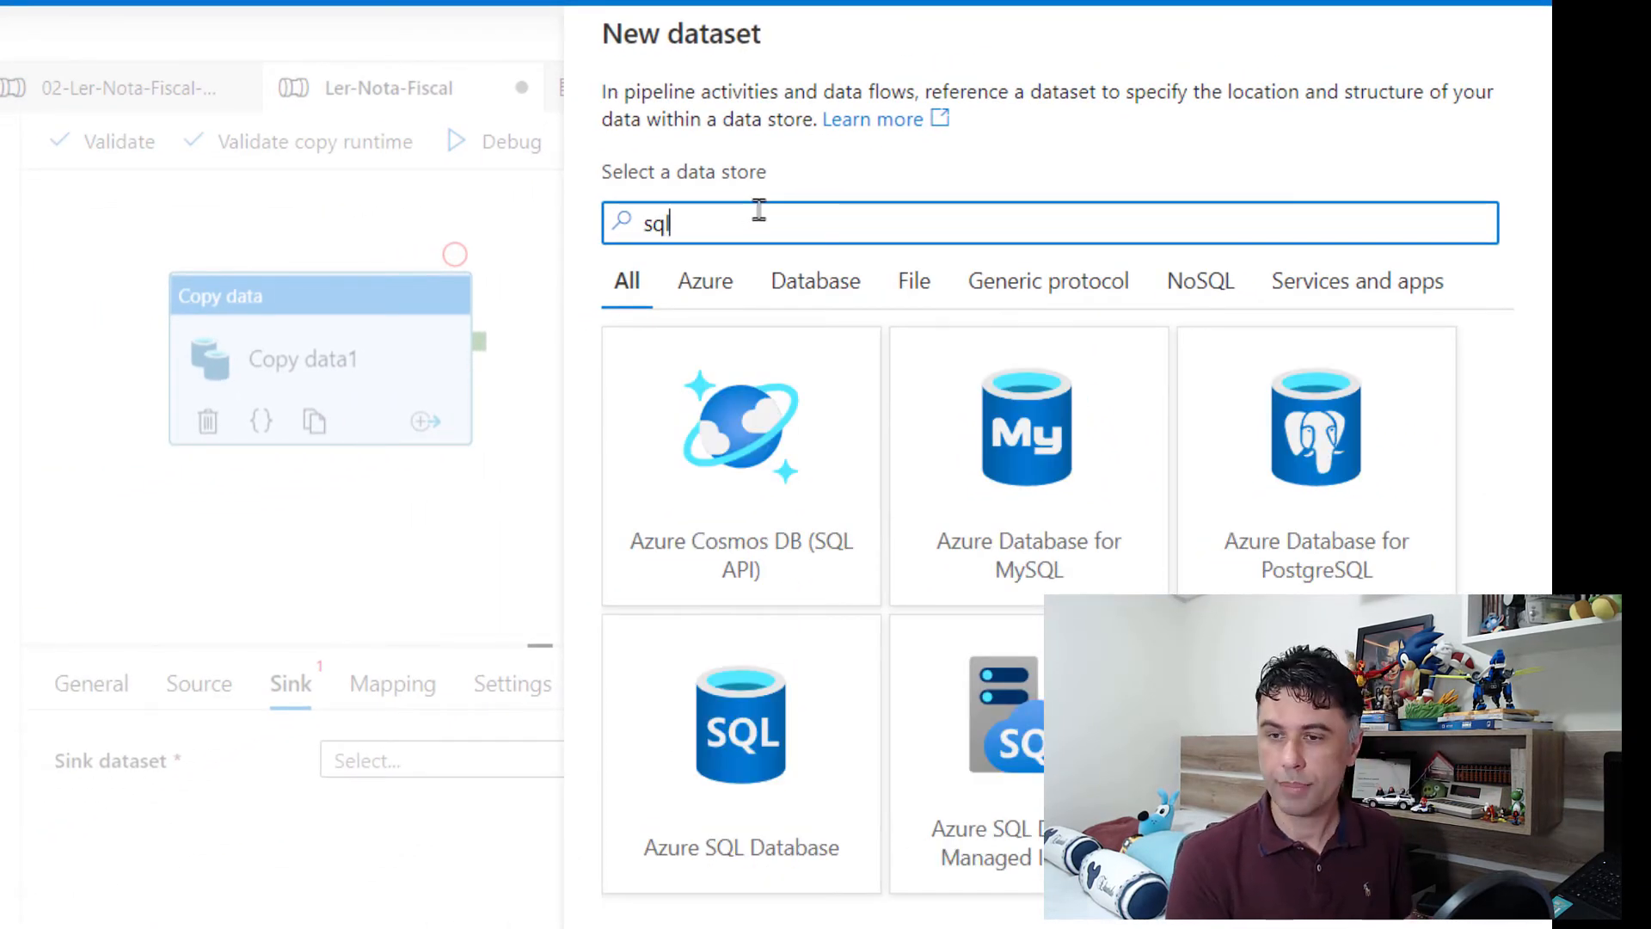
click(693, 689)
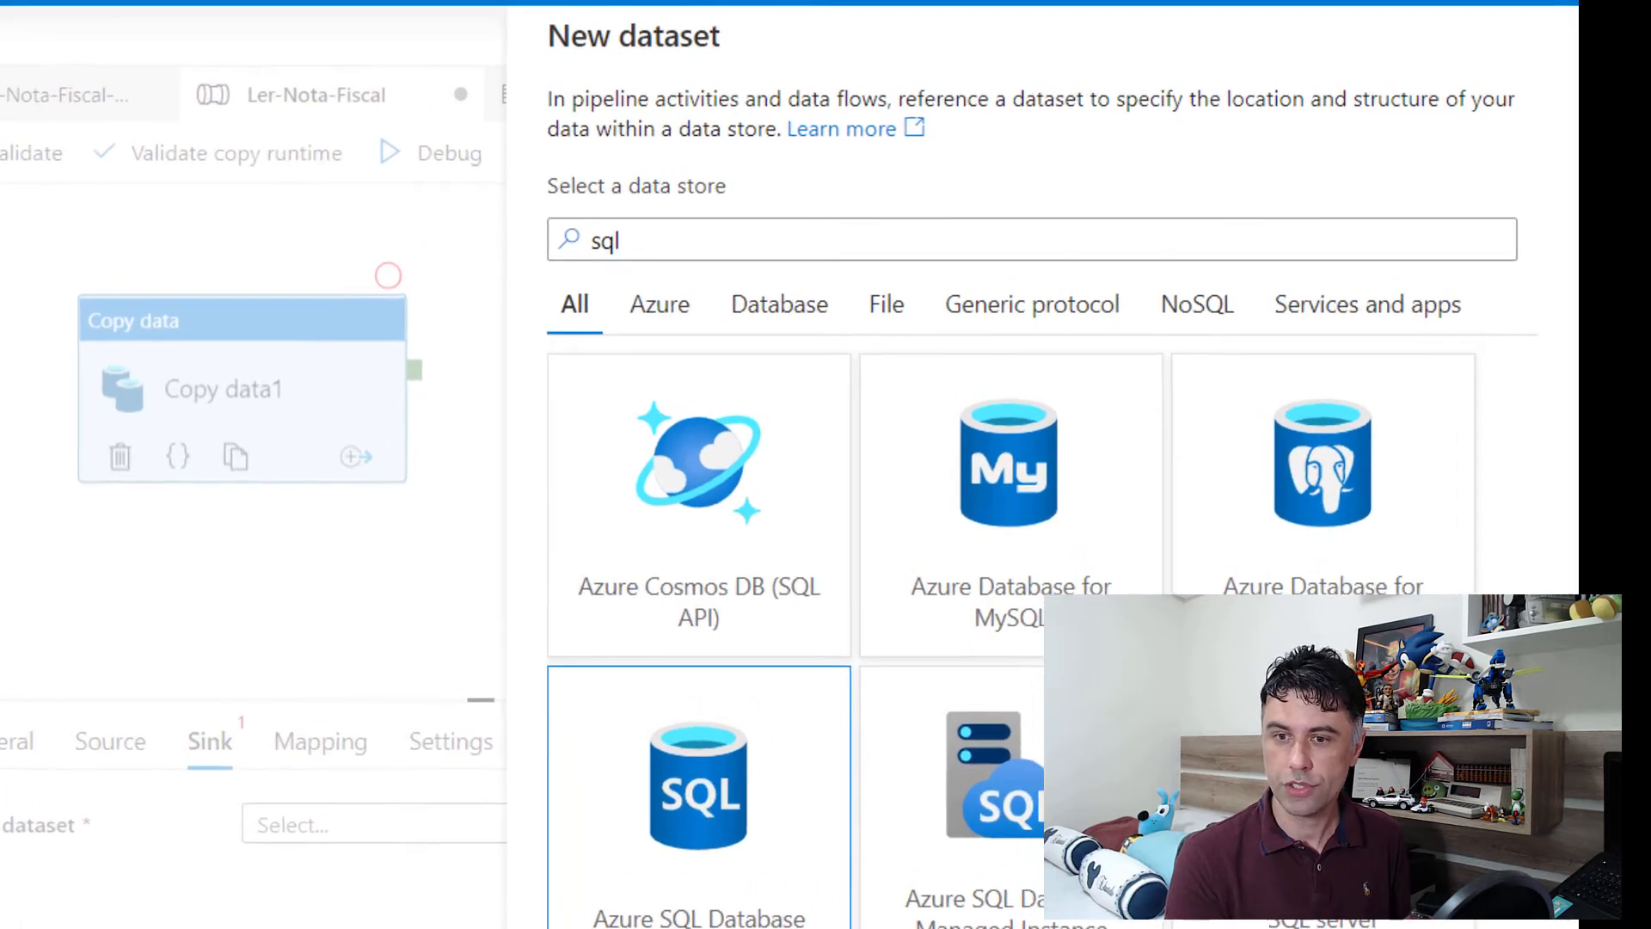
Step: Name the sink dataset AzureSqlNotaFiscal01 and set its linked service to AzureSqlDatabase
click(675, 170)
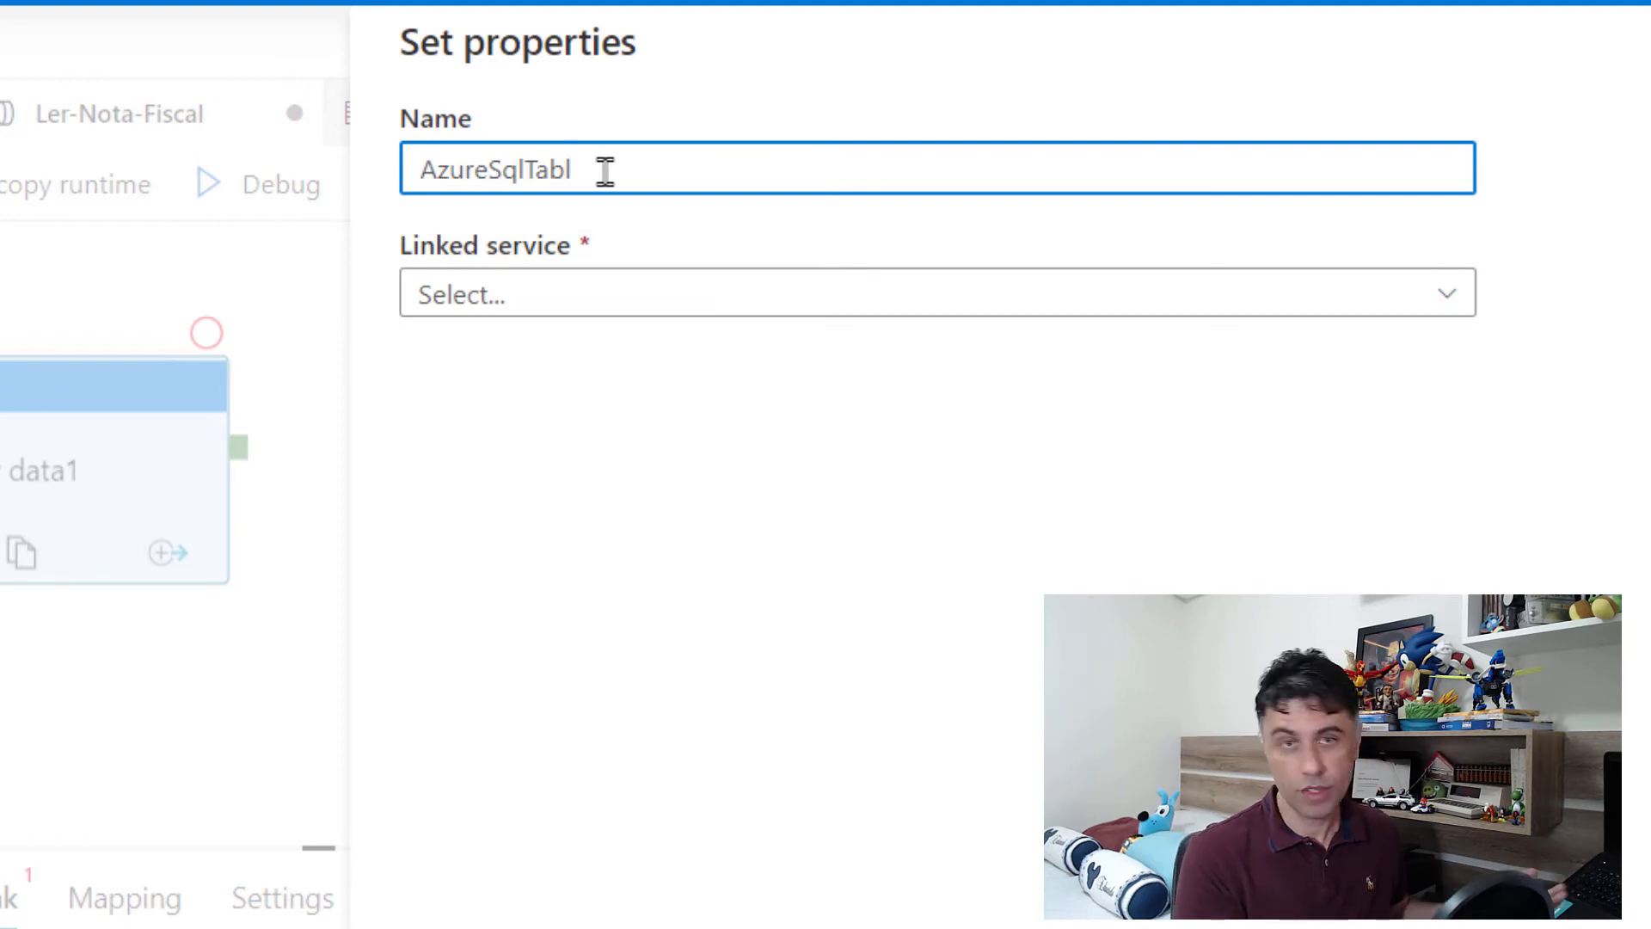
key(BackSpace)
key(BackSpace)
key(BackSpace)
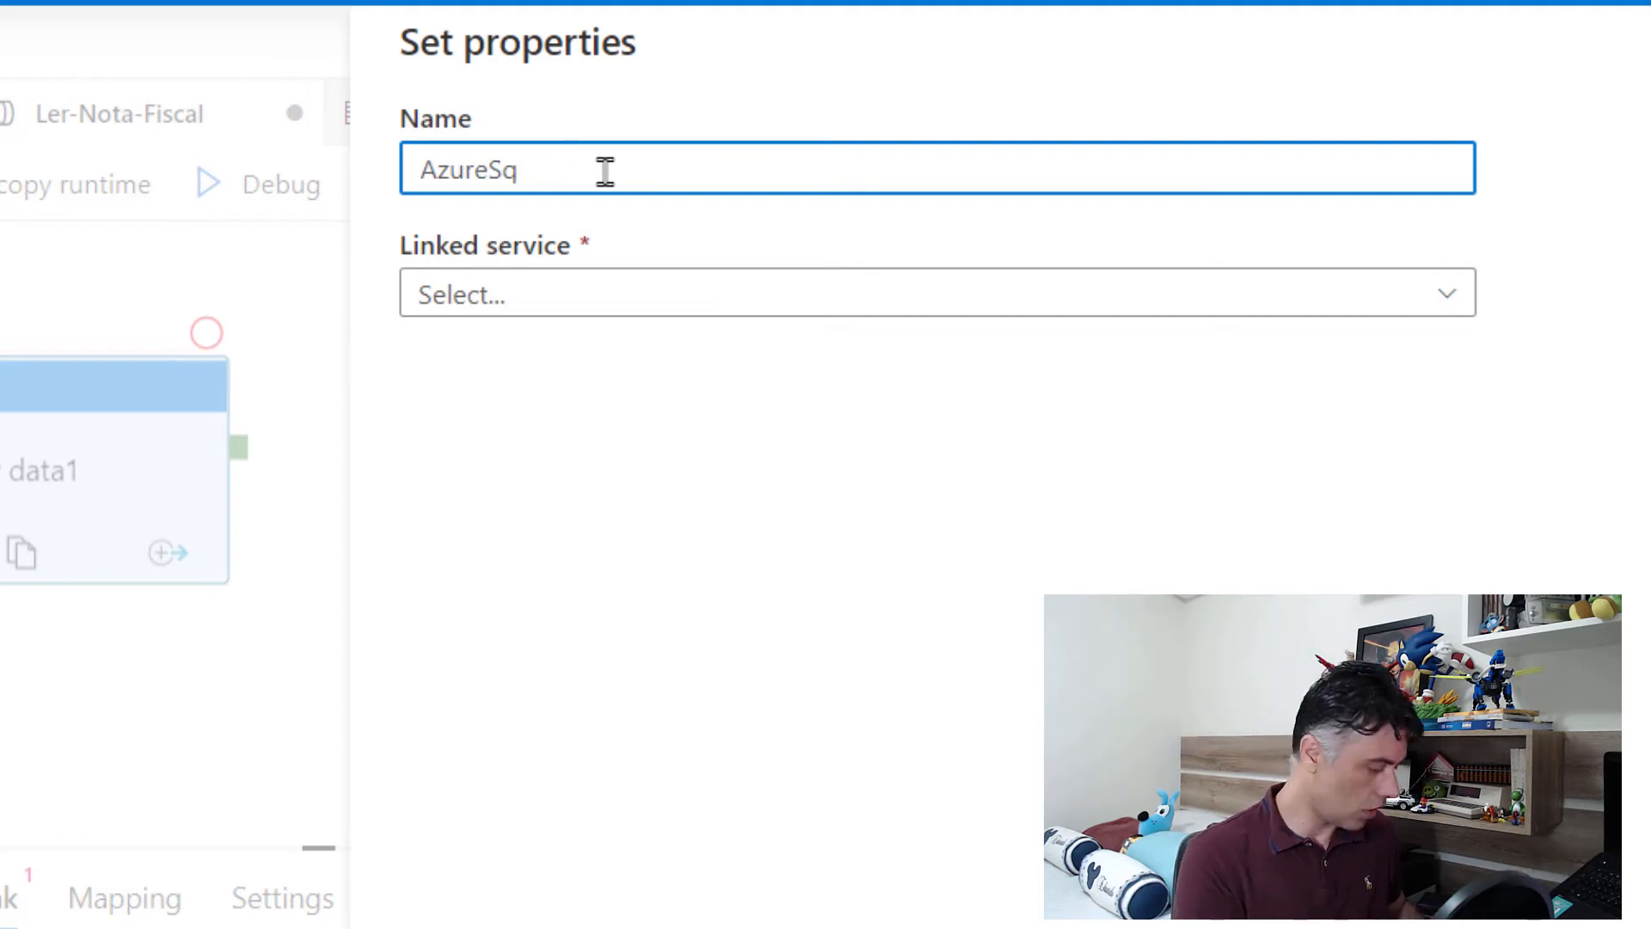
text(NotaF)
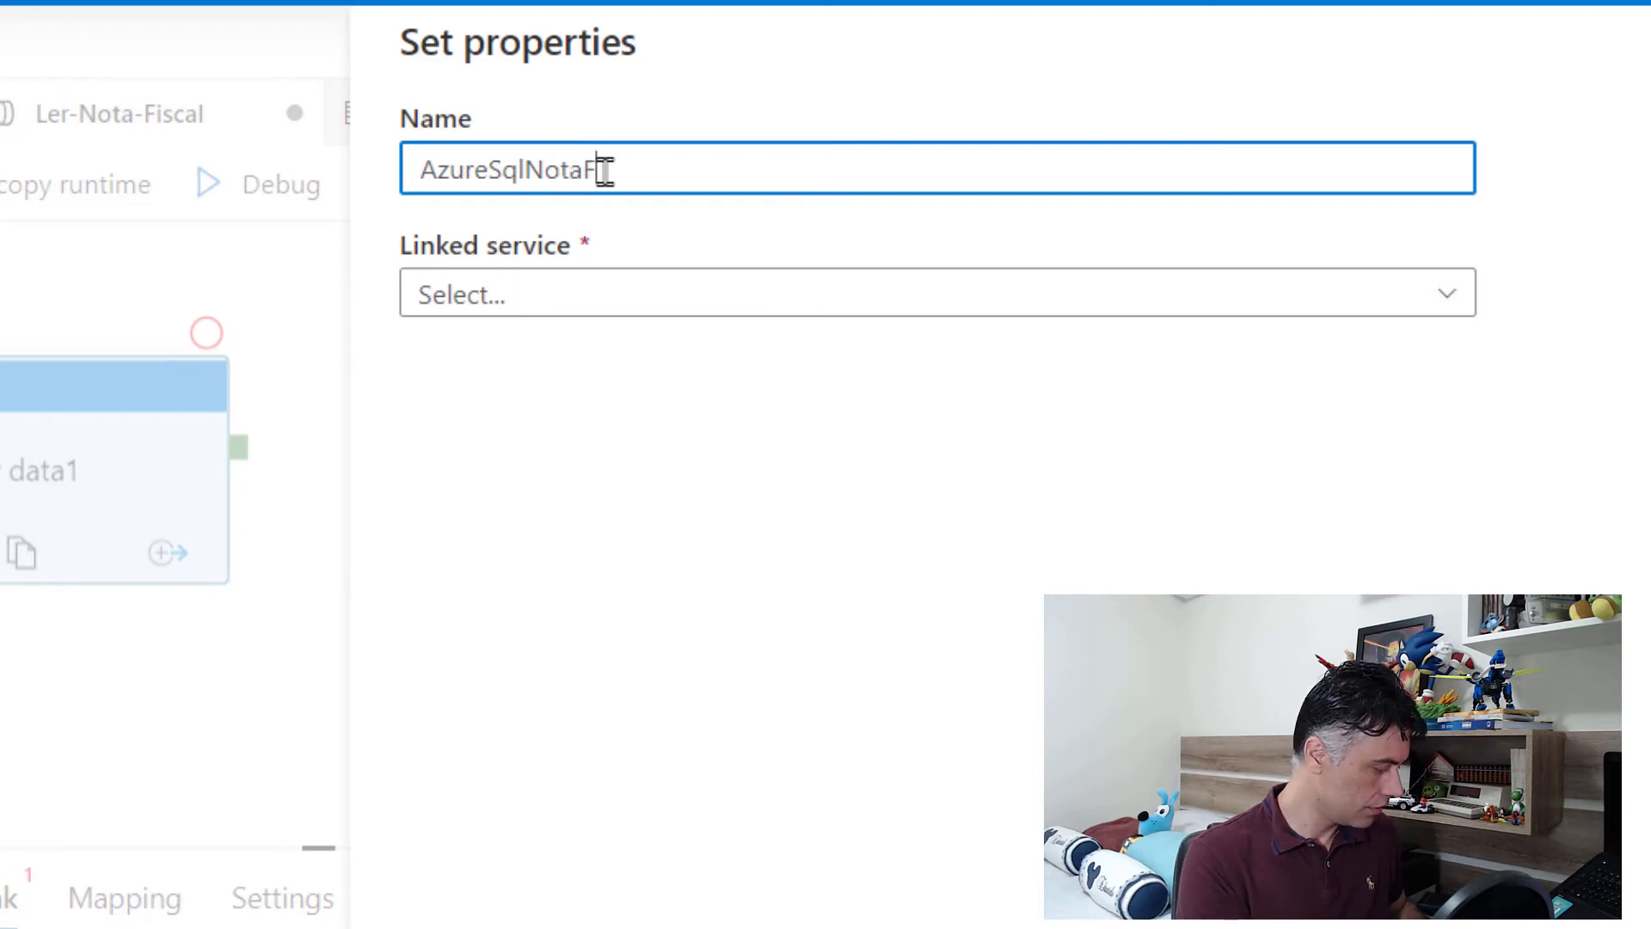
text(iscal01)
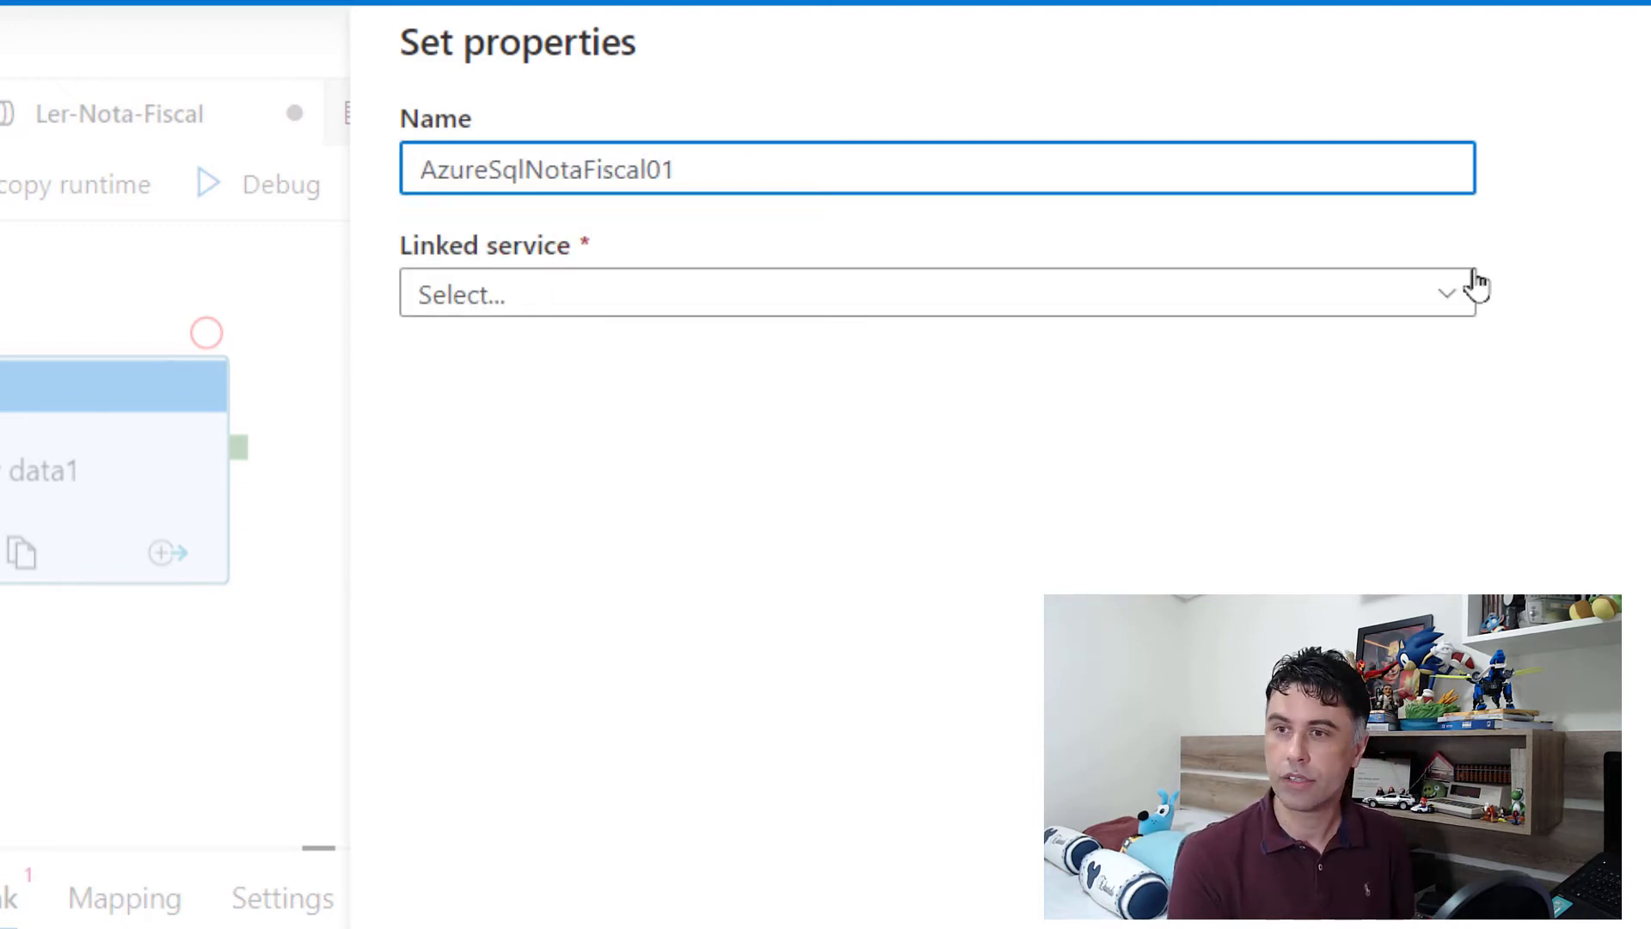
click(1452, 299)
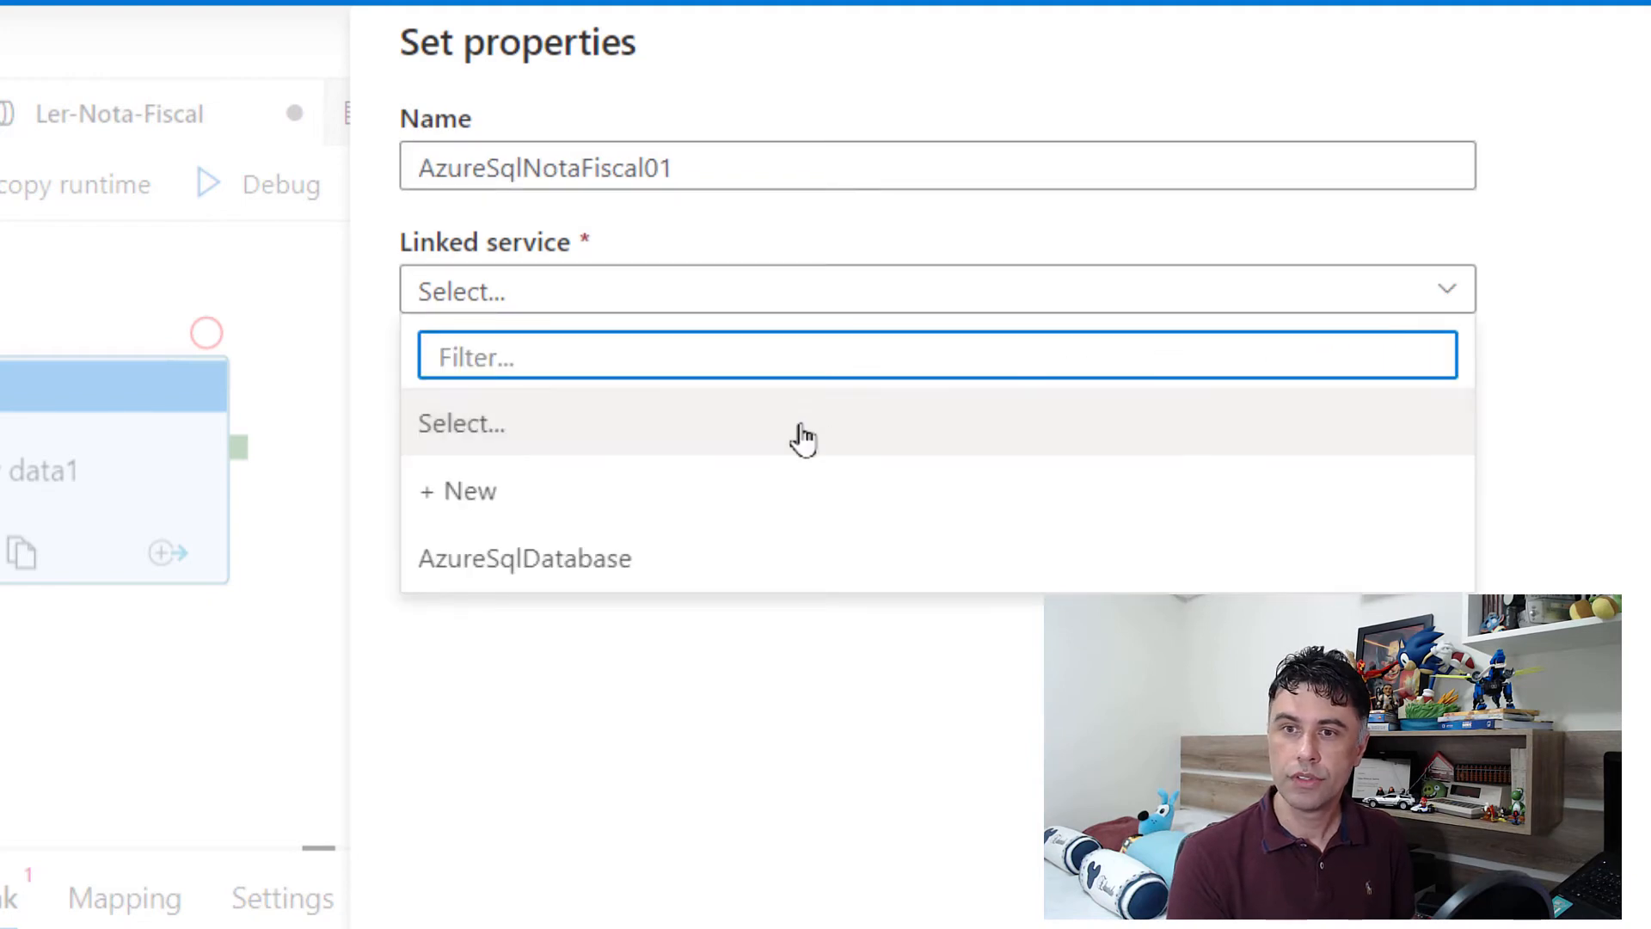
click(542, 566)
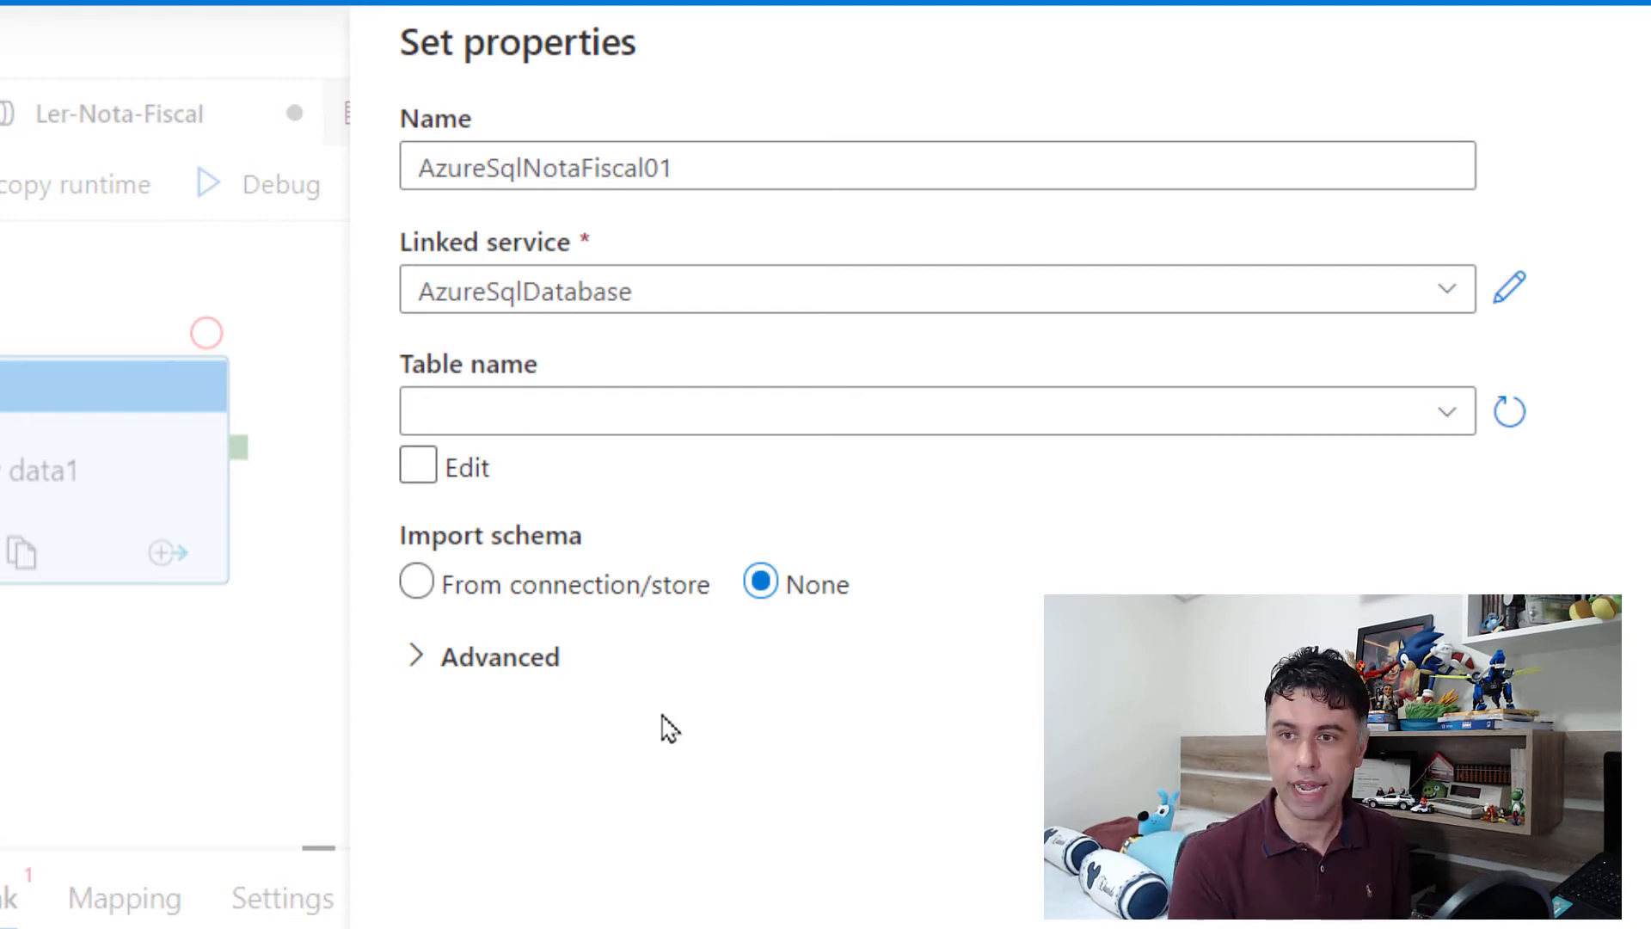
Step: Enter dbo.NotaFiscal01 manually as the sink table name, set schema import to None and create the dataset
click(1460, 421)
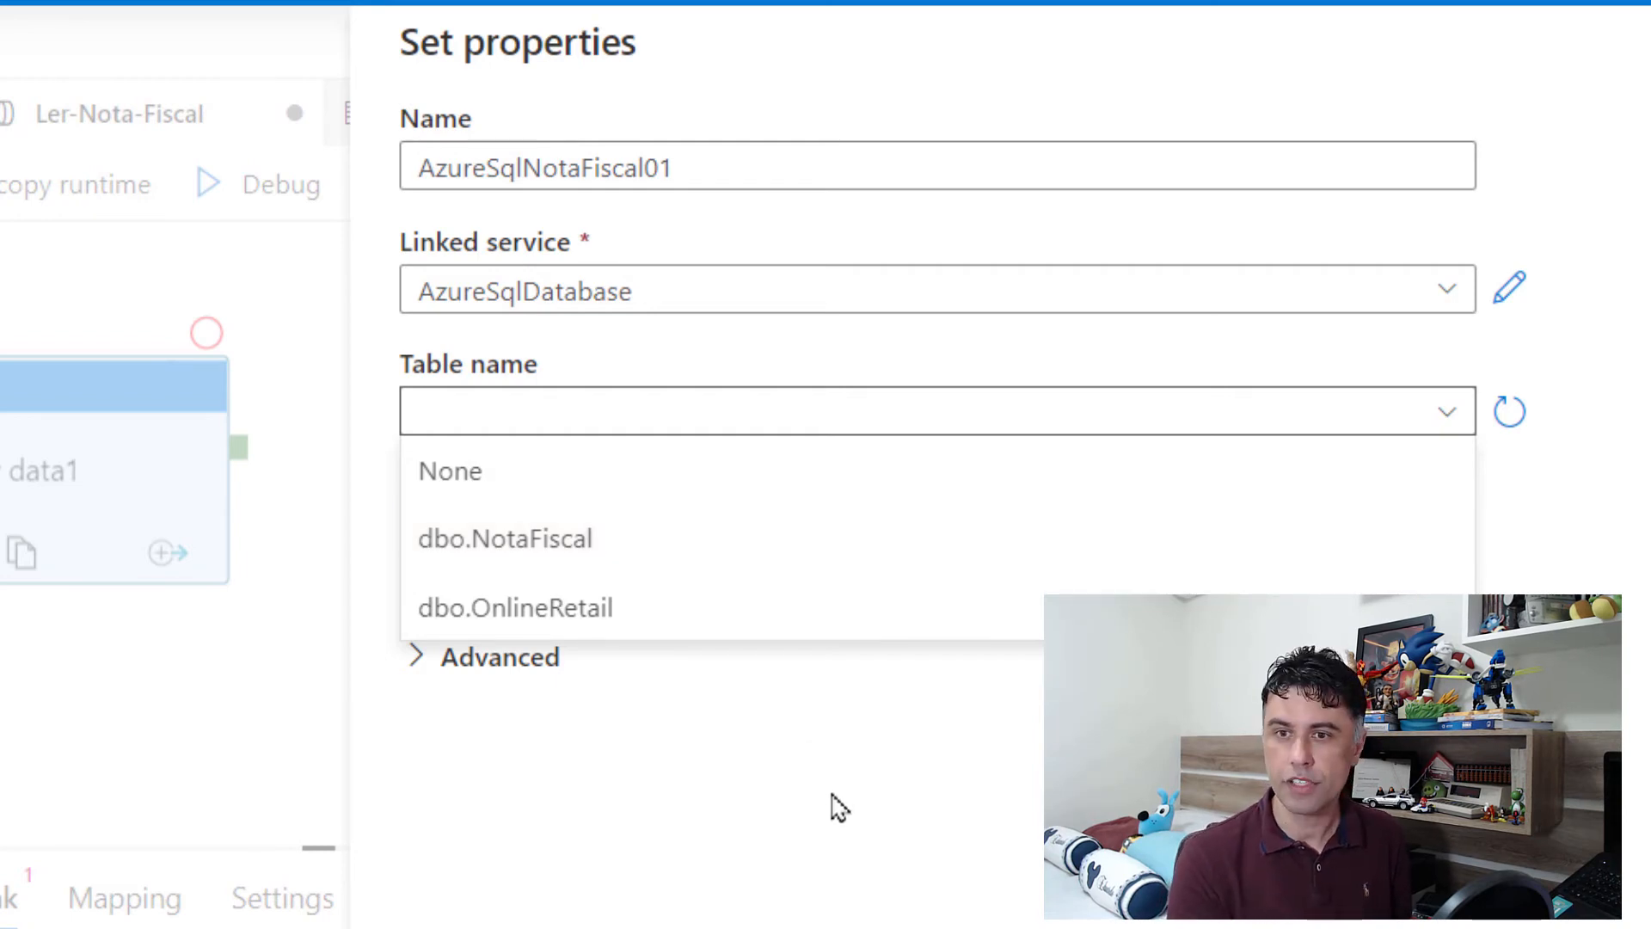
click(819, 761)
click(443, 472)
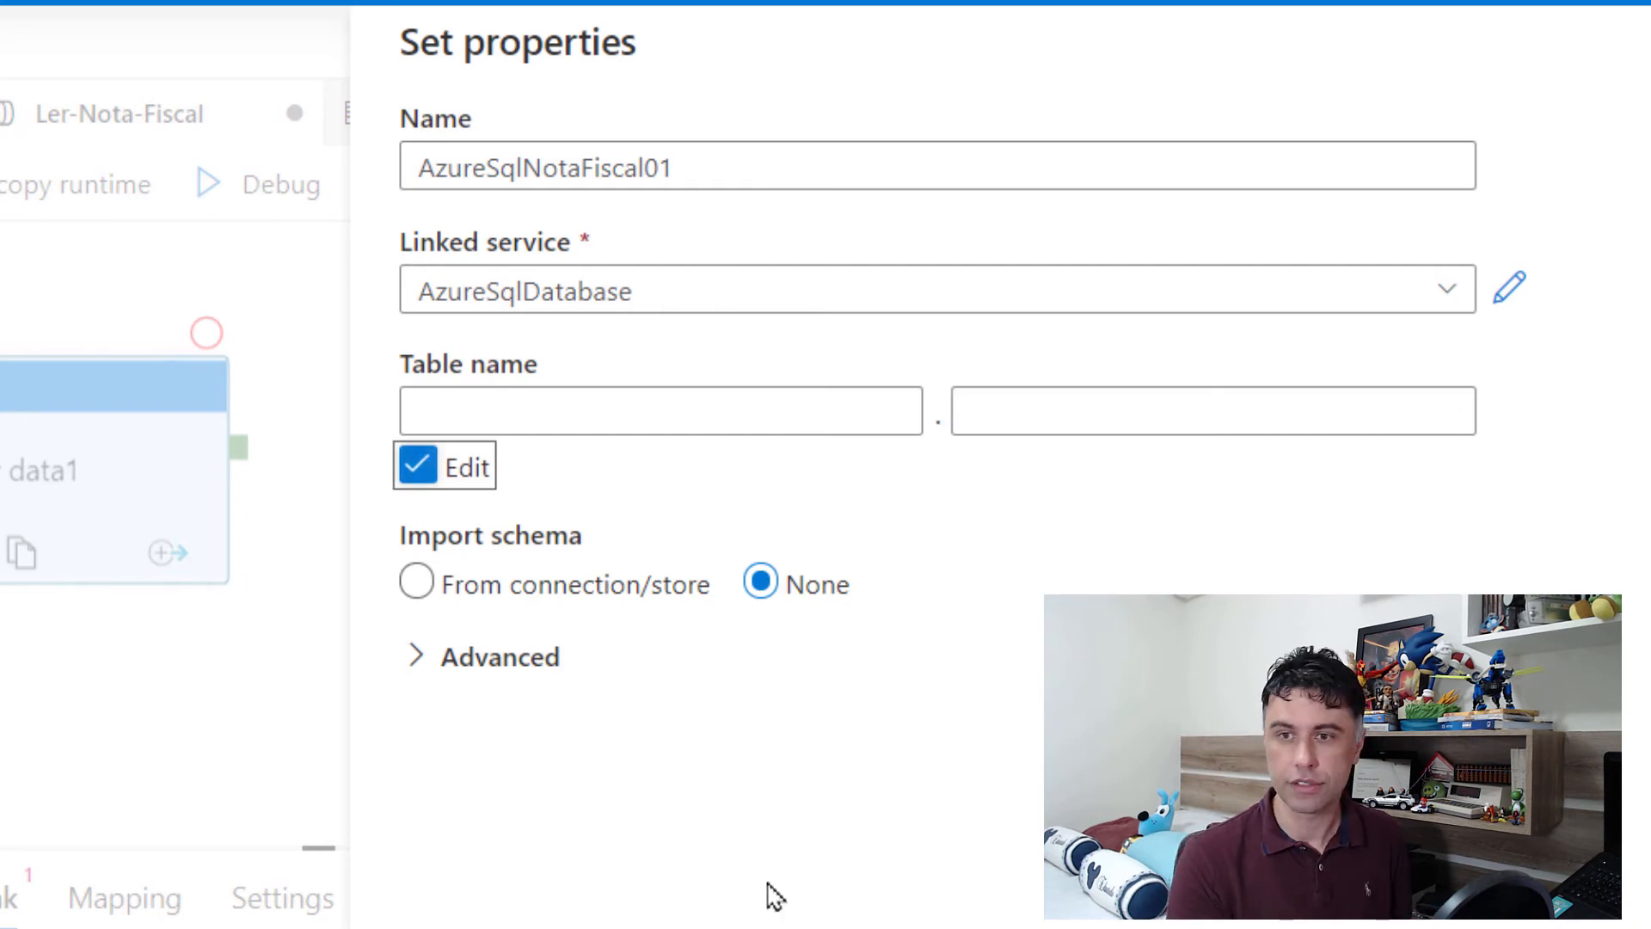
click(804, 405)
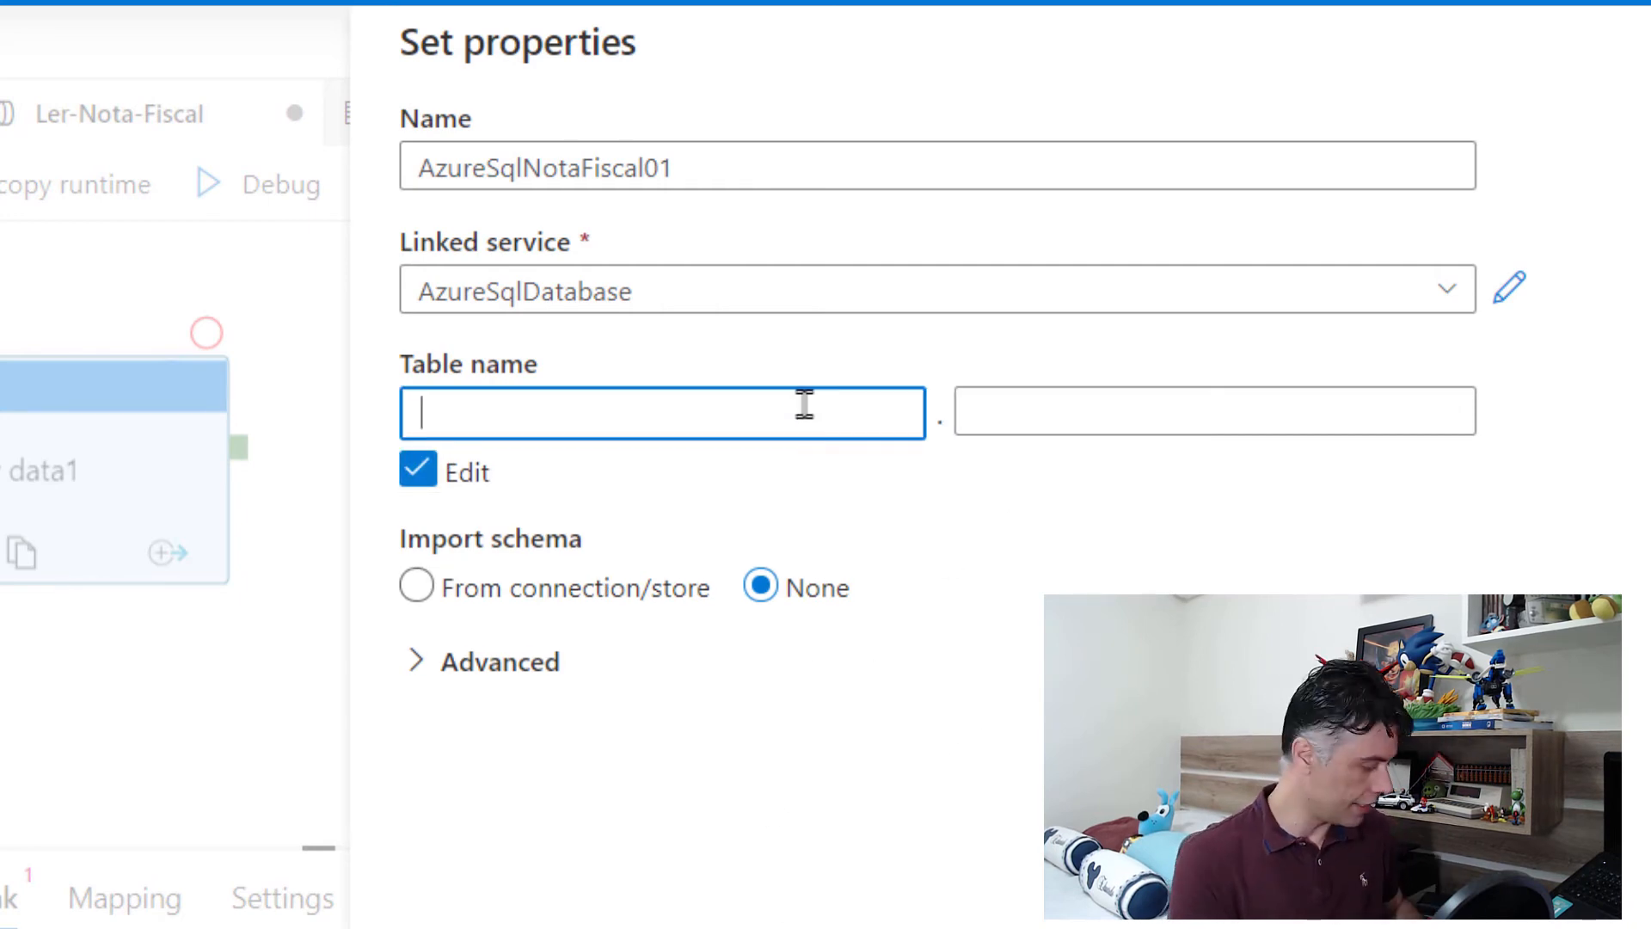
text(dbo)
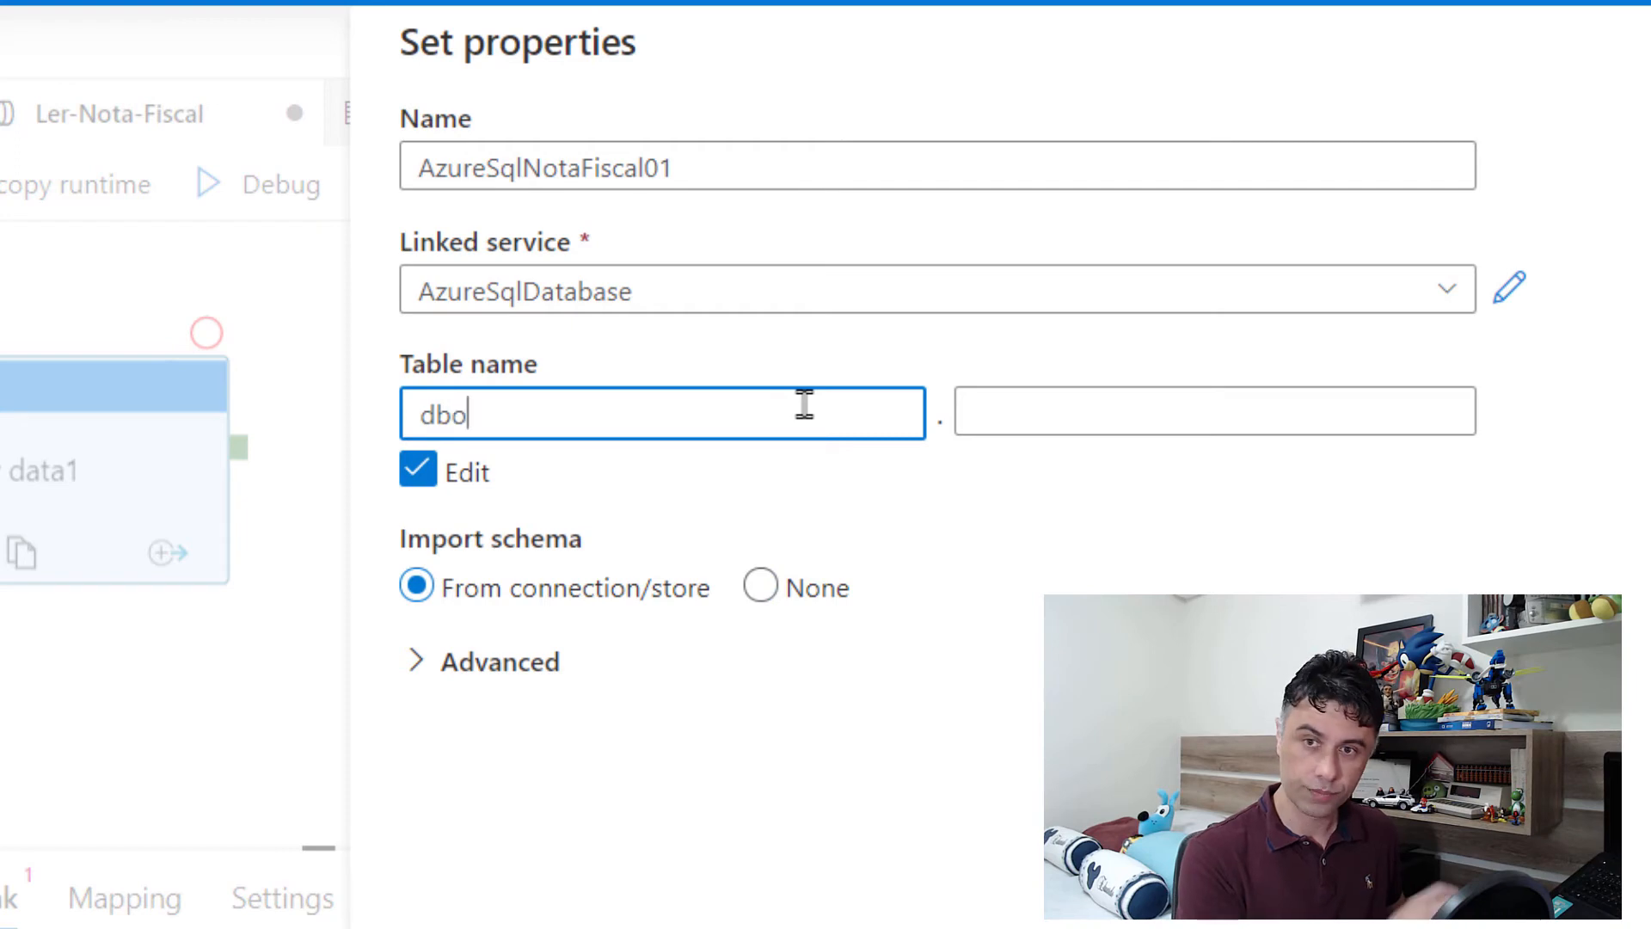
click(1086, 421)
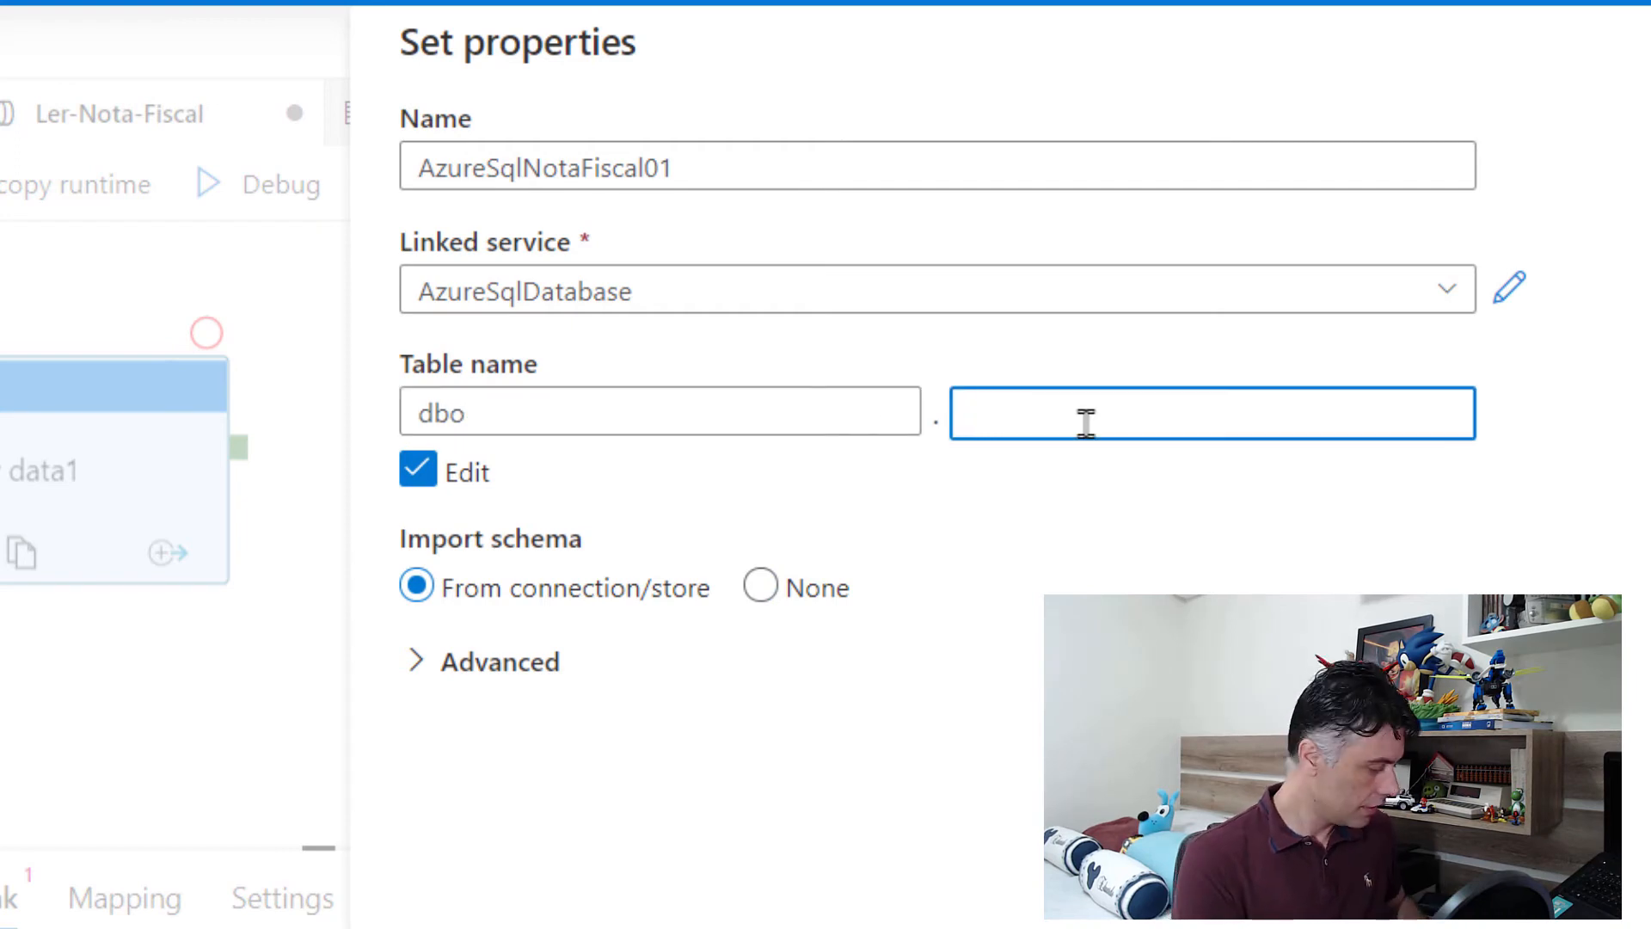
text(NotaFiscal)
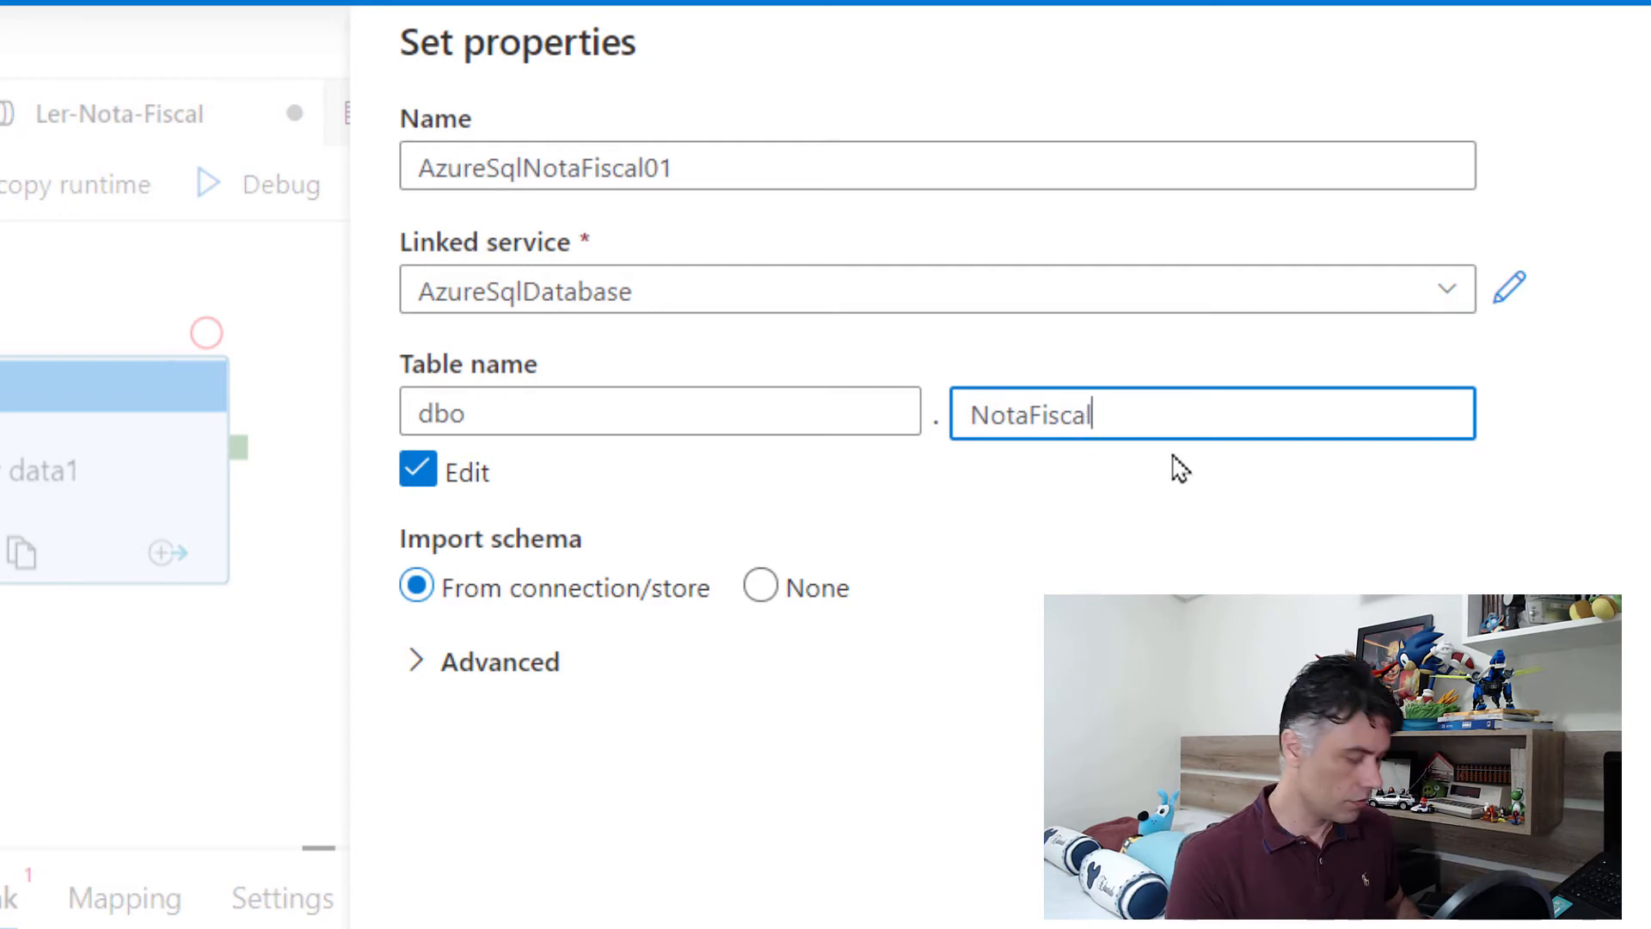
text(01)
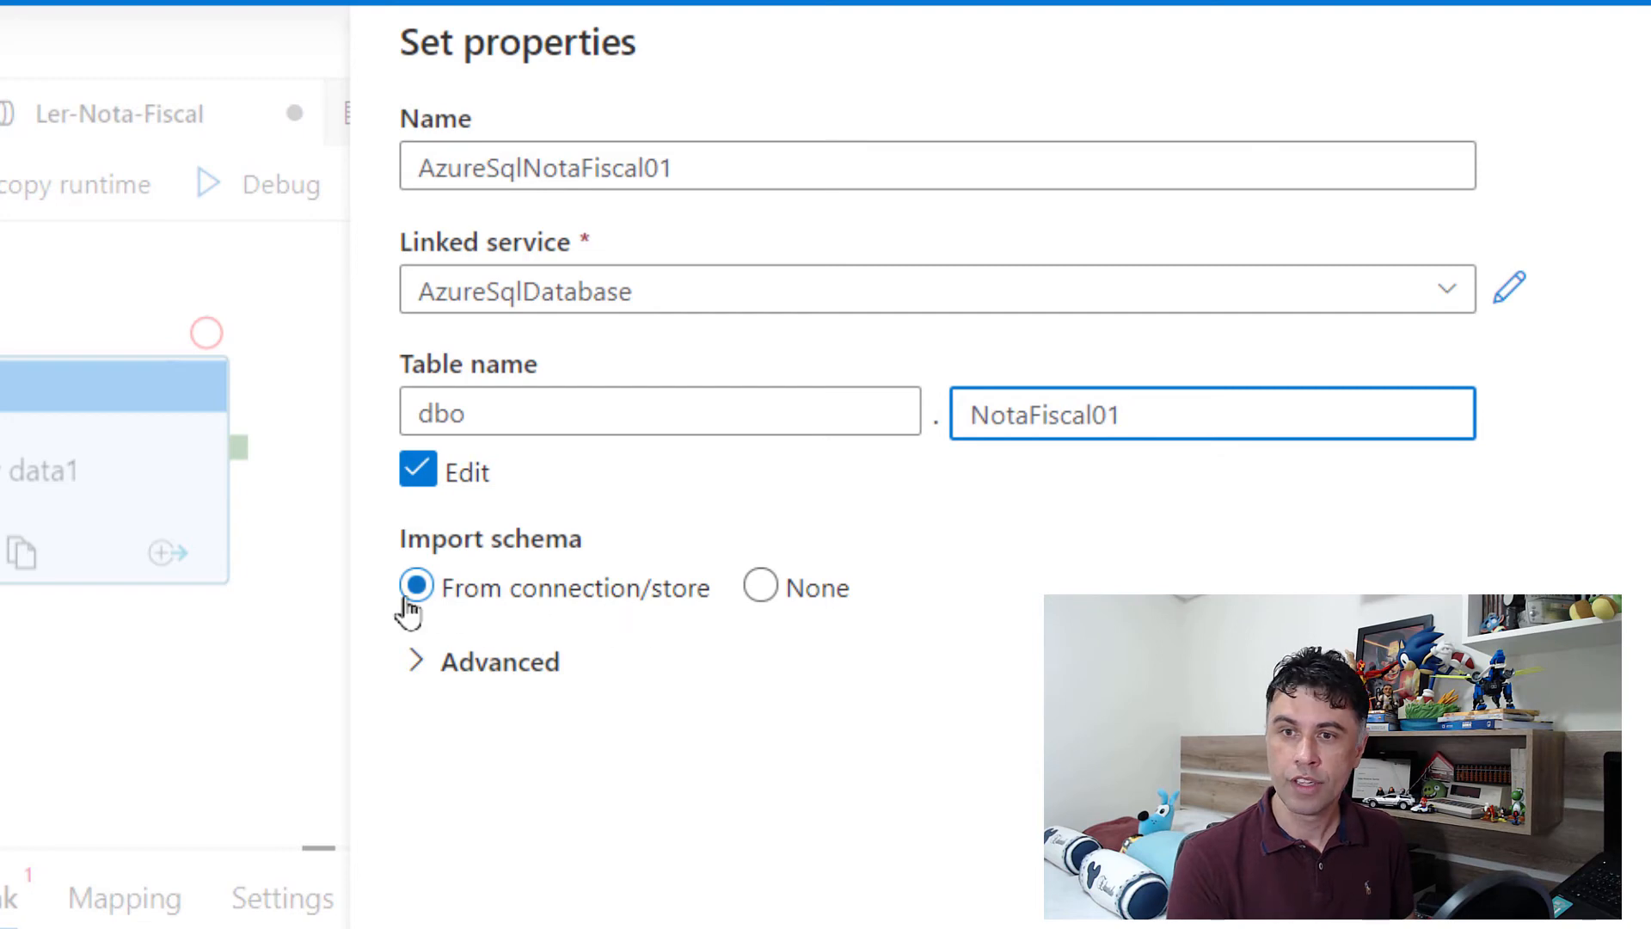
click(762, 588)
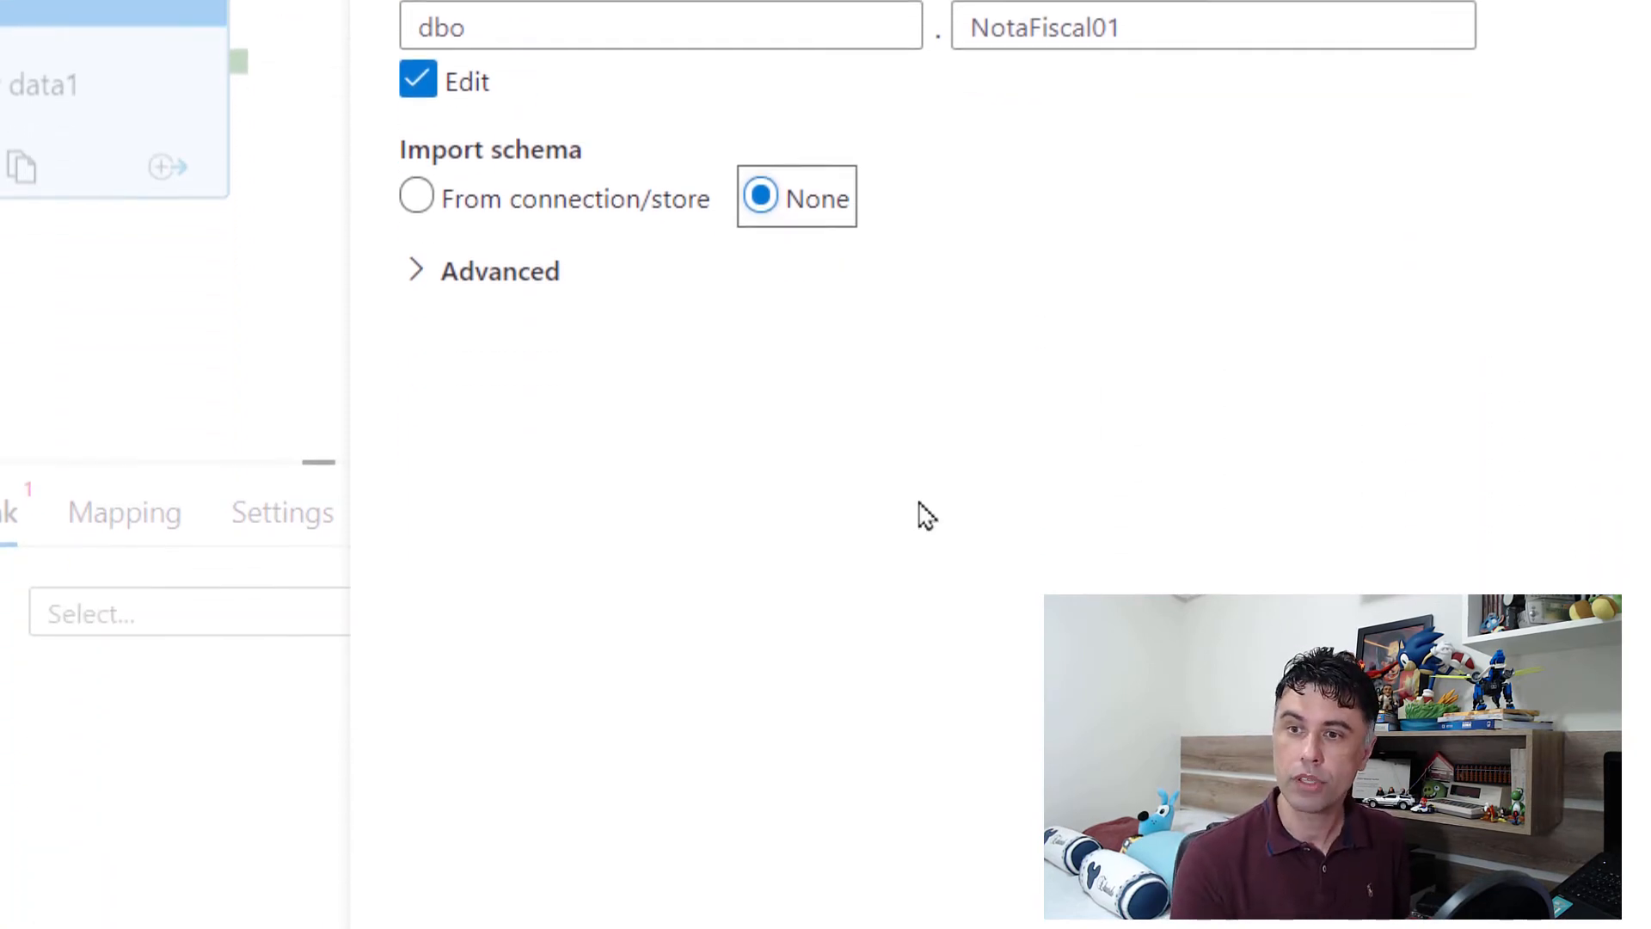
click(479, 884)
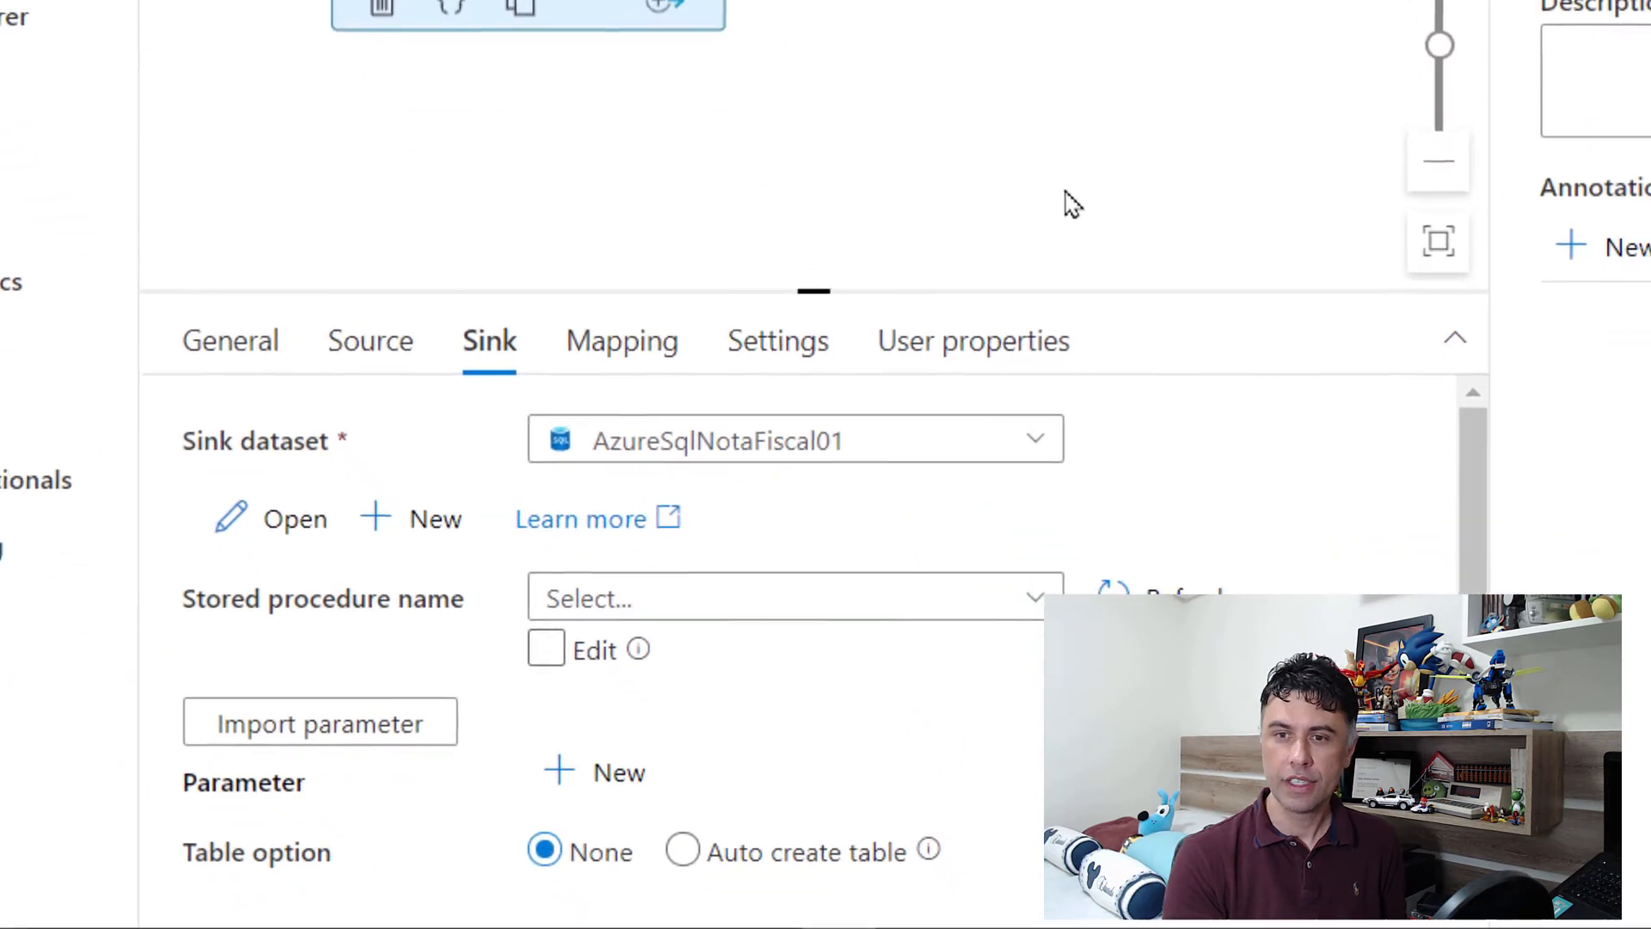
Step: Set the sink's table option to Auto create table
scroll(718, 567, down, 4)
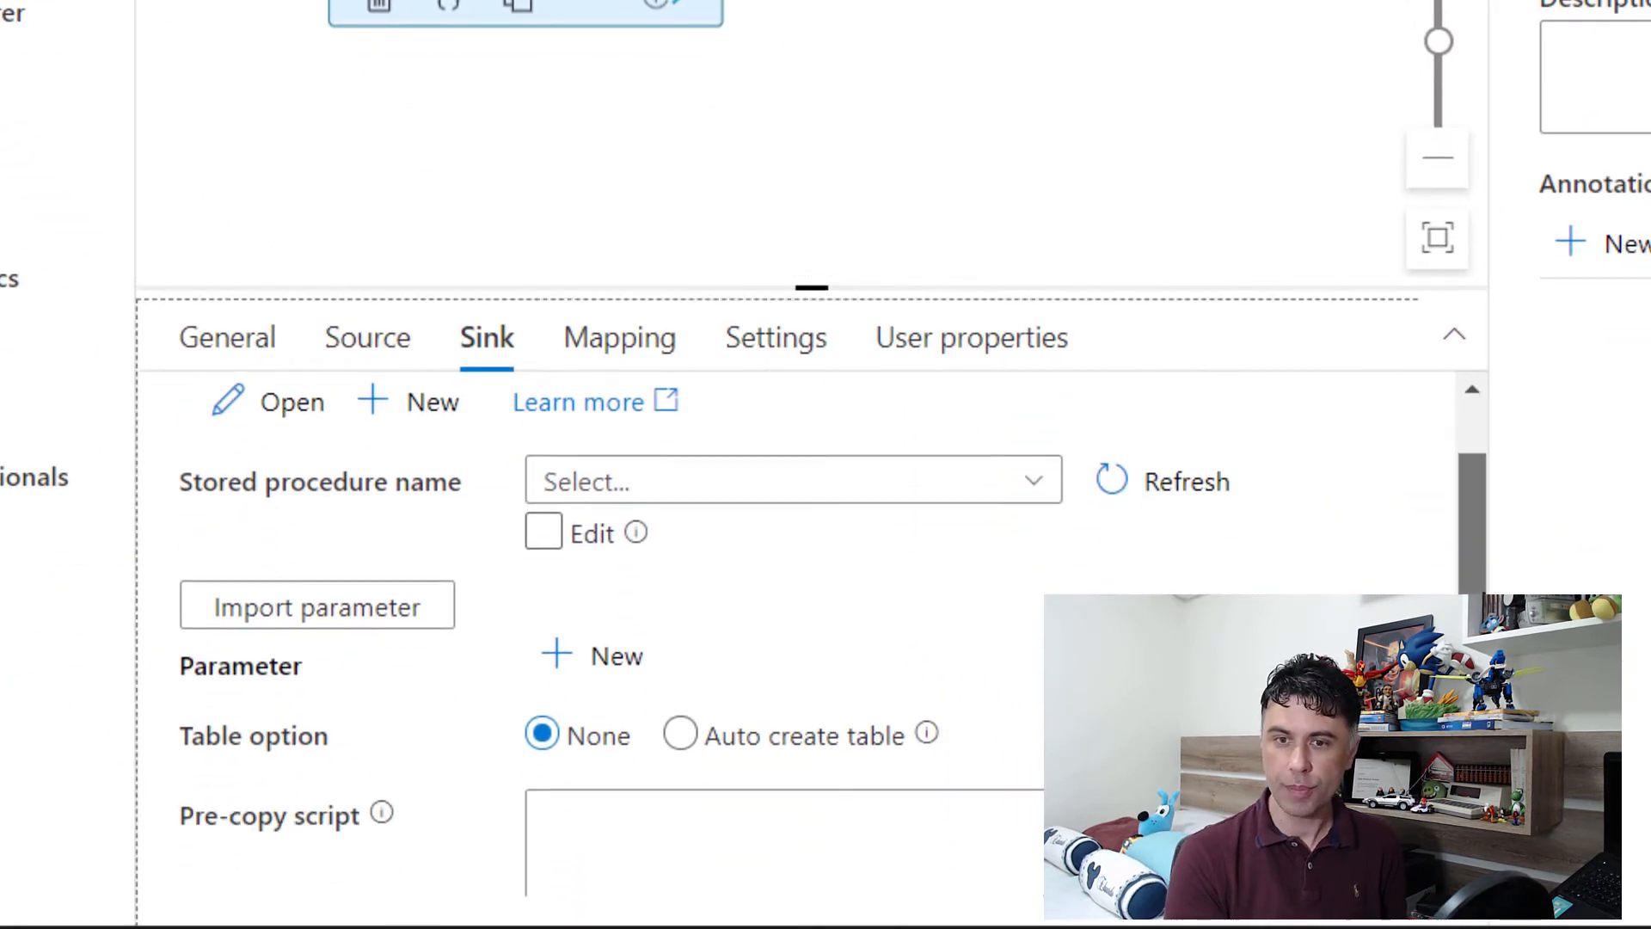
click(680, 506)
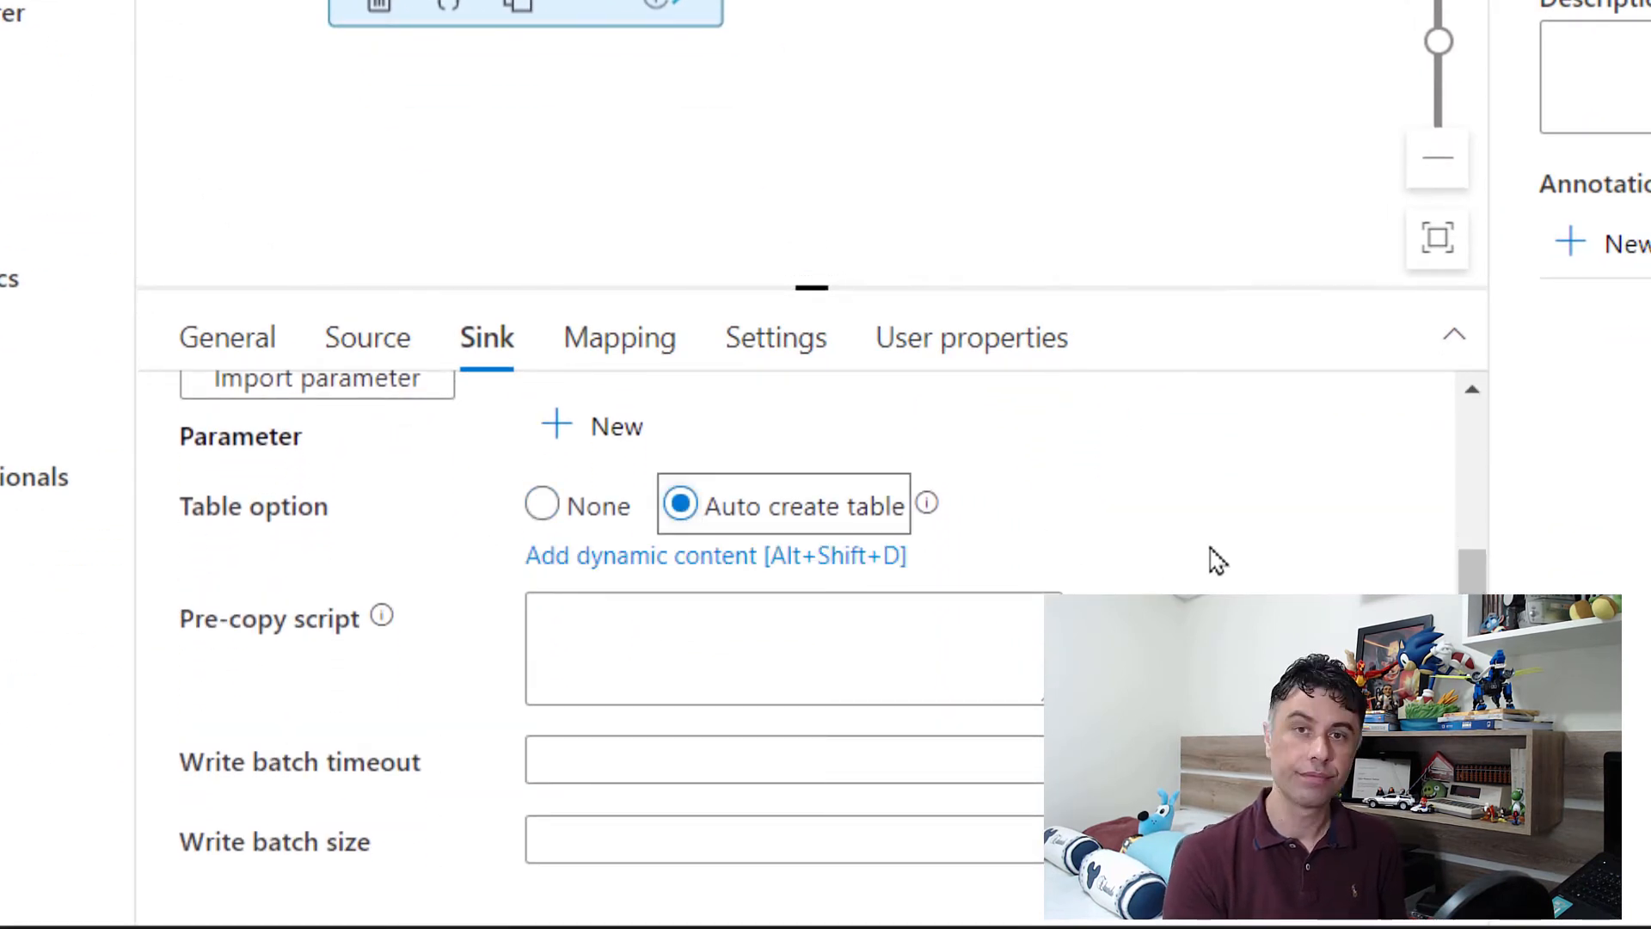
scroll(1177, 557, down, 1)
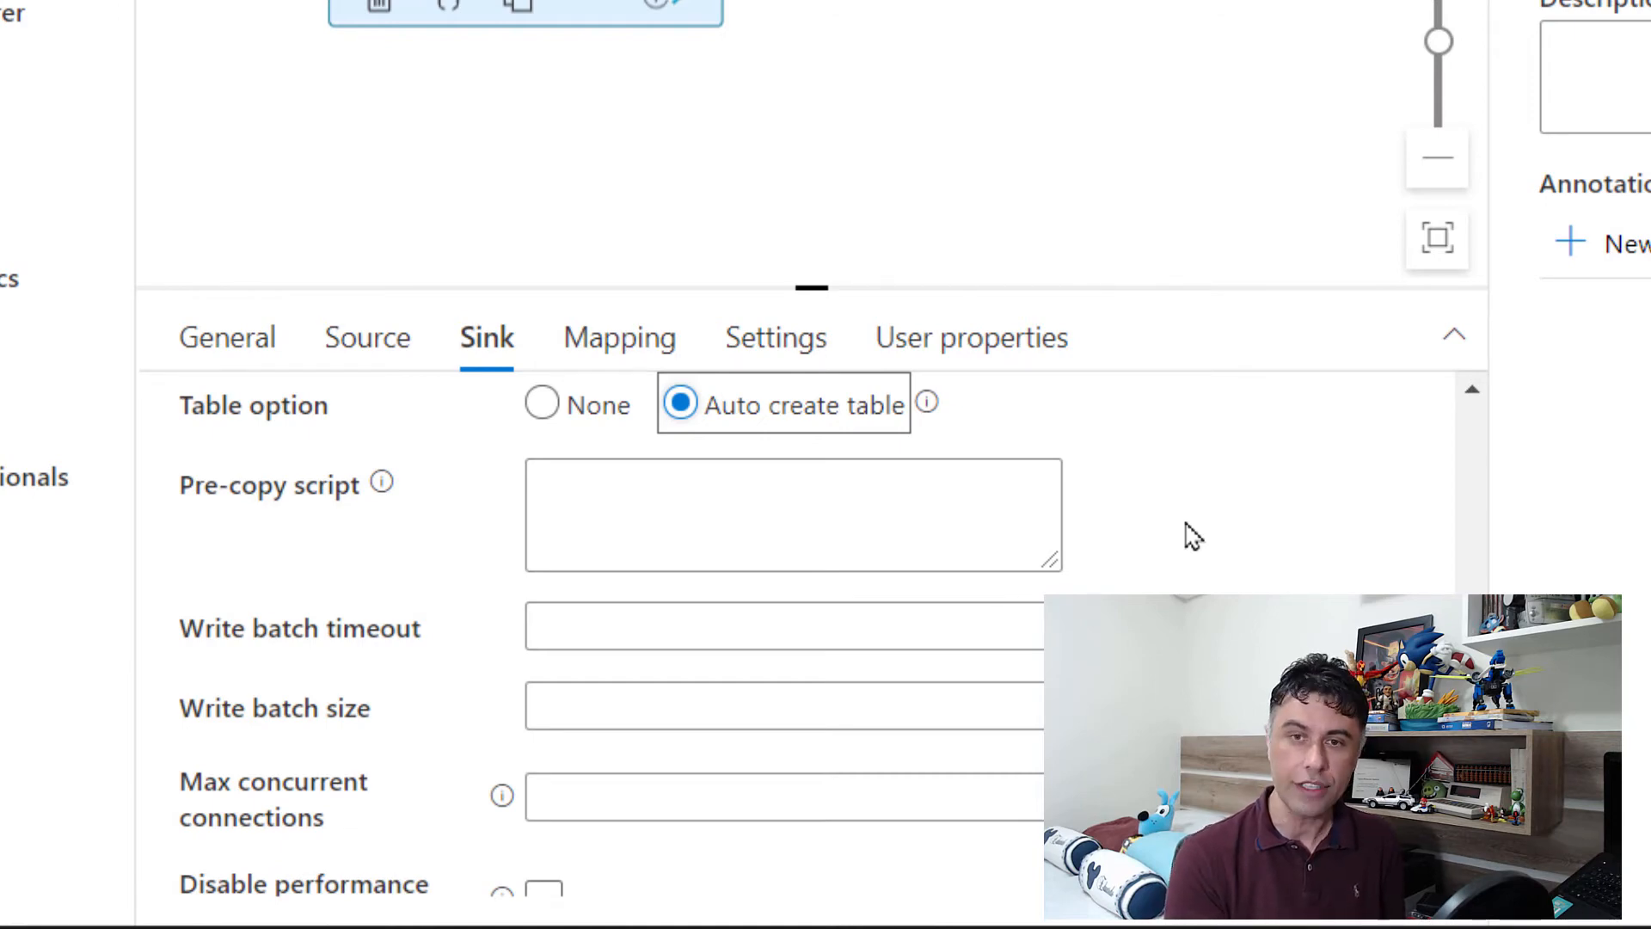
Step: Import the schemas for the copy activity's column mapping and enlarge the area that shows them
click(645, 341)
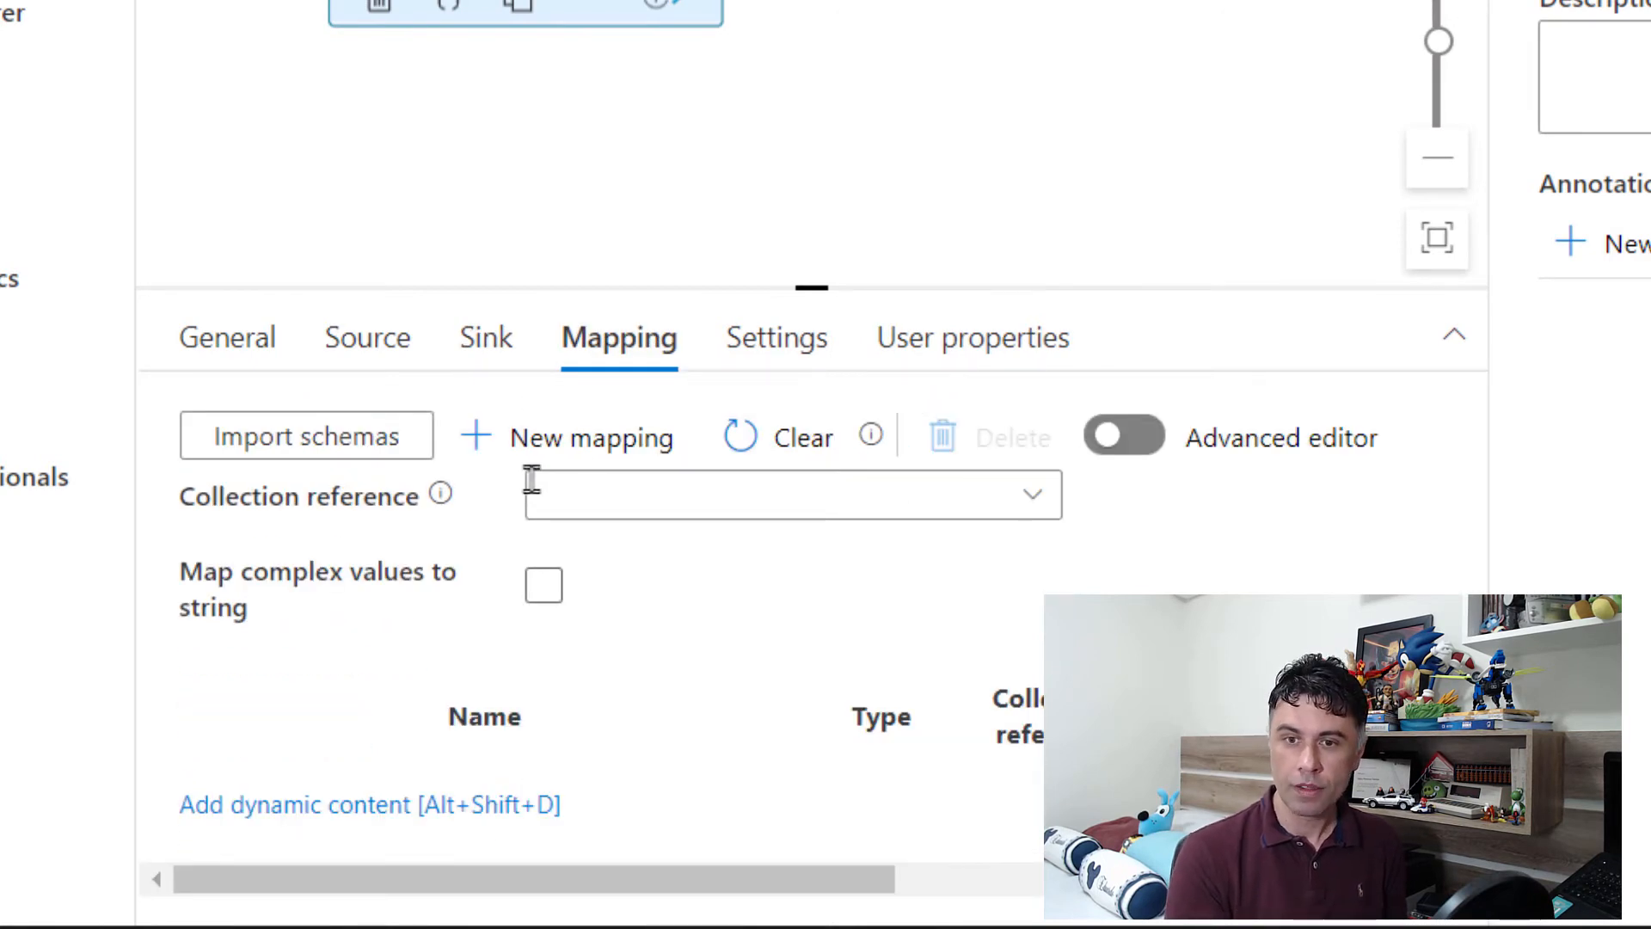
click(347, 461)
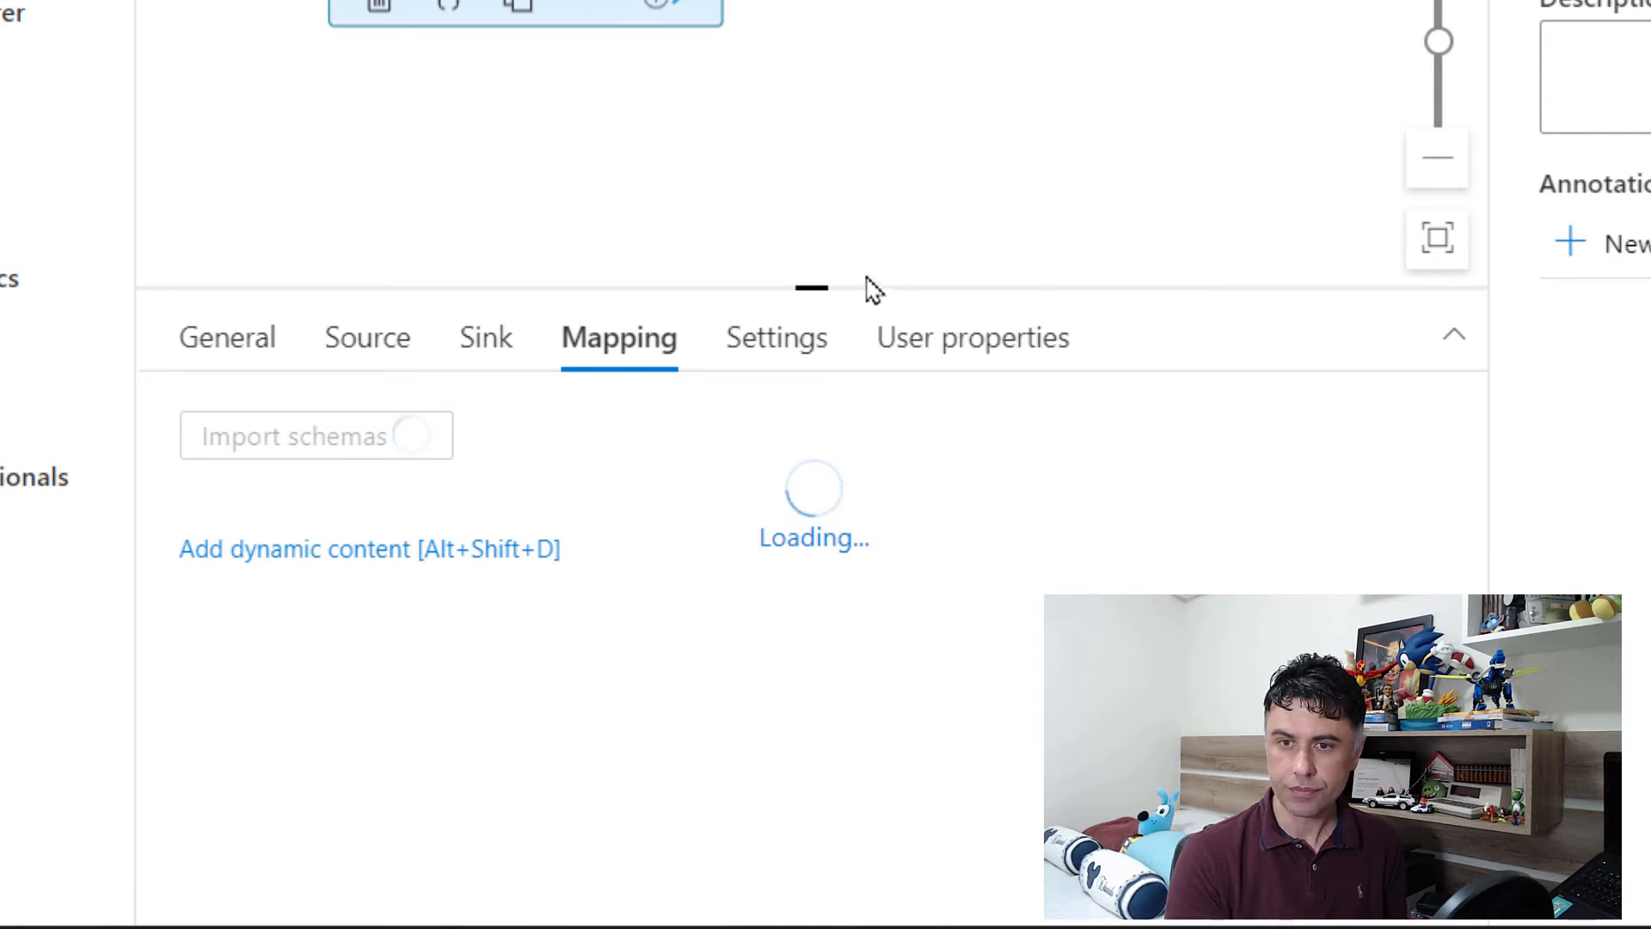
drag(811, 288, 826, 86)
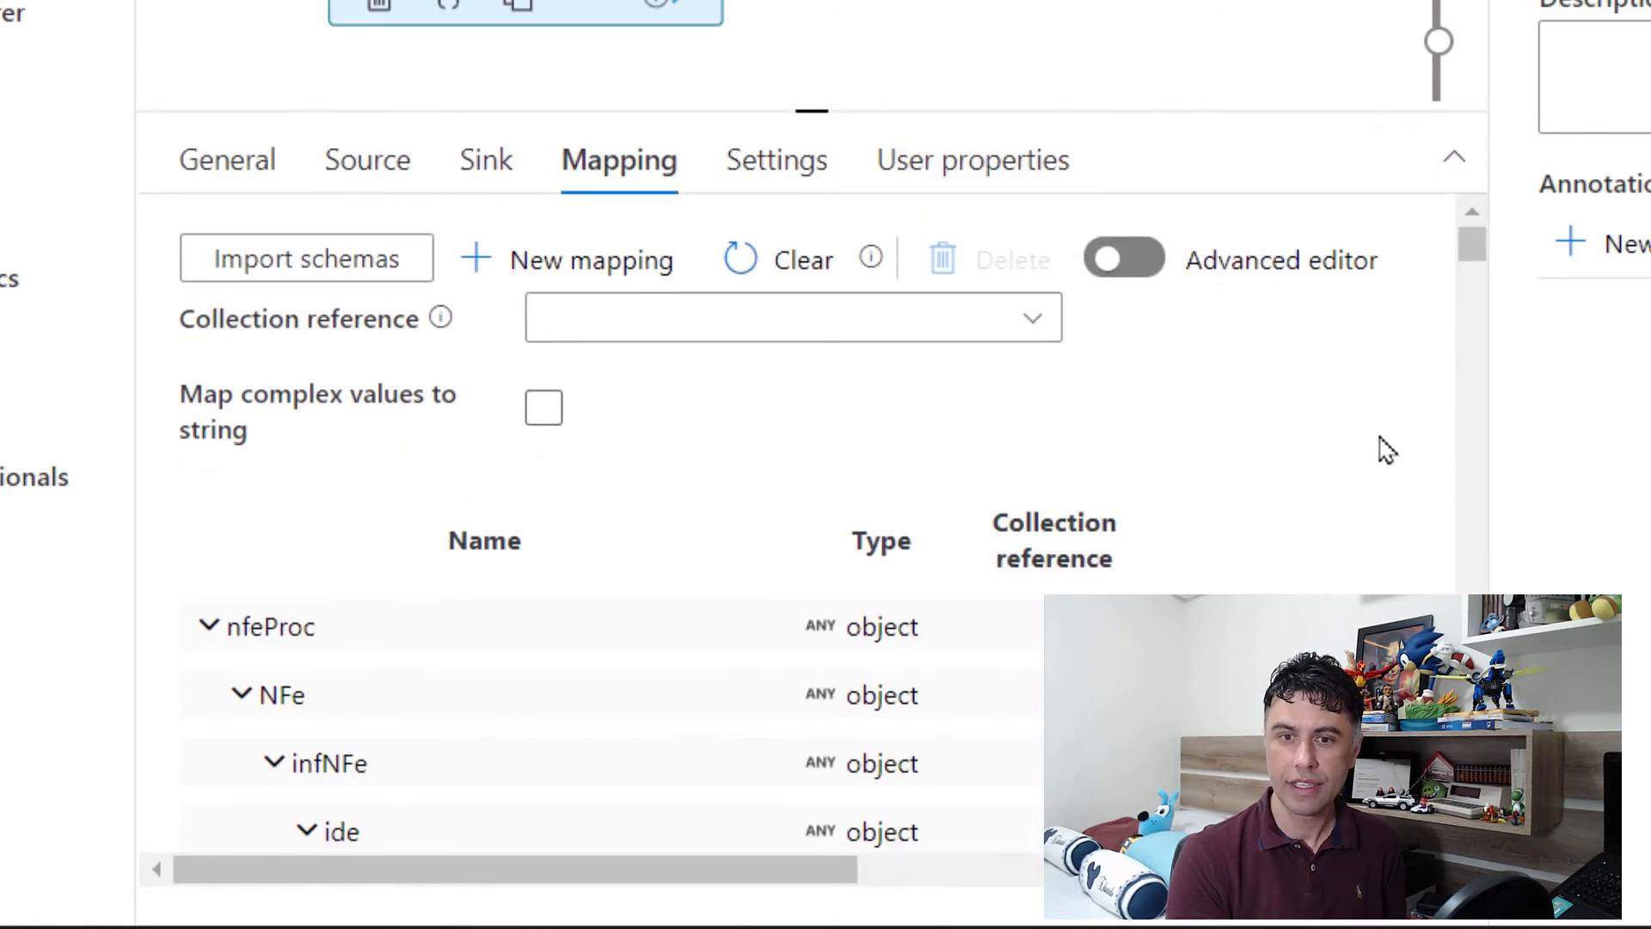
Step: Examine the imported XML field hierarchy under nfeProc, including the ide and emit groups, and its mapped sink columns
scroll(1376, 464, down, 5)
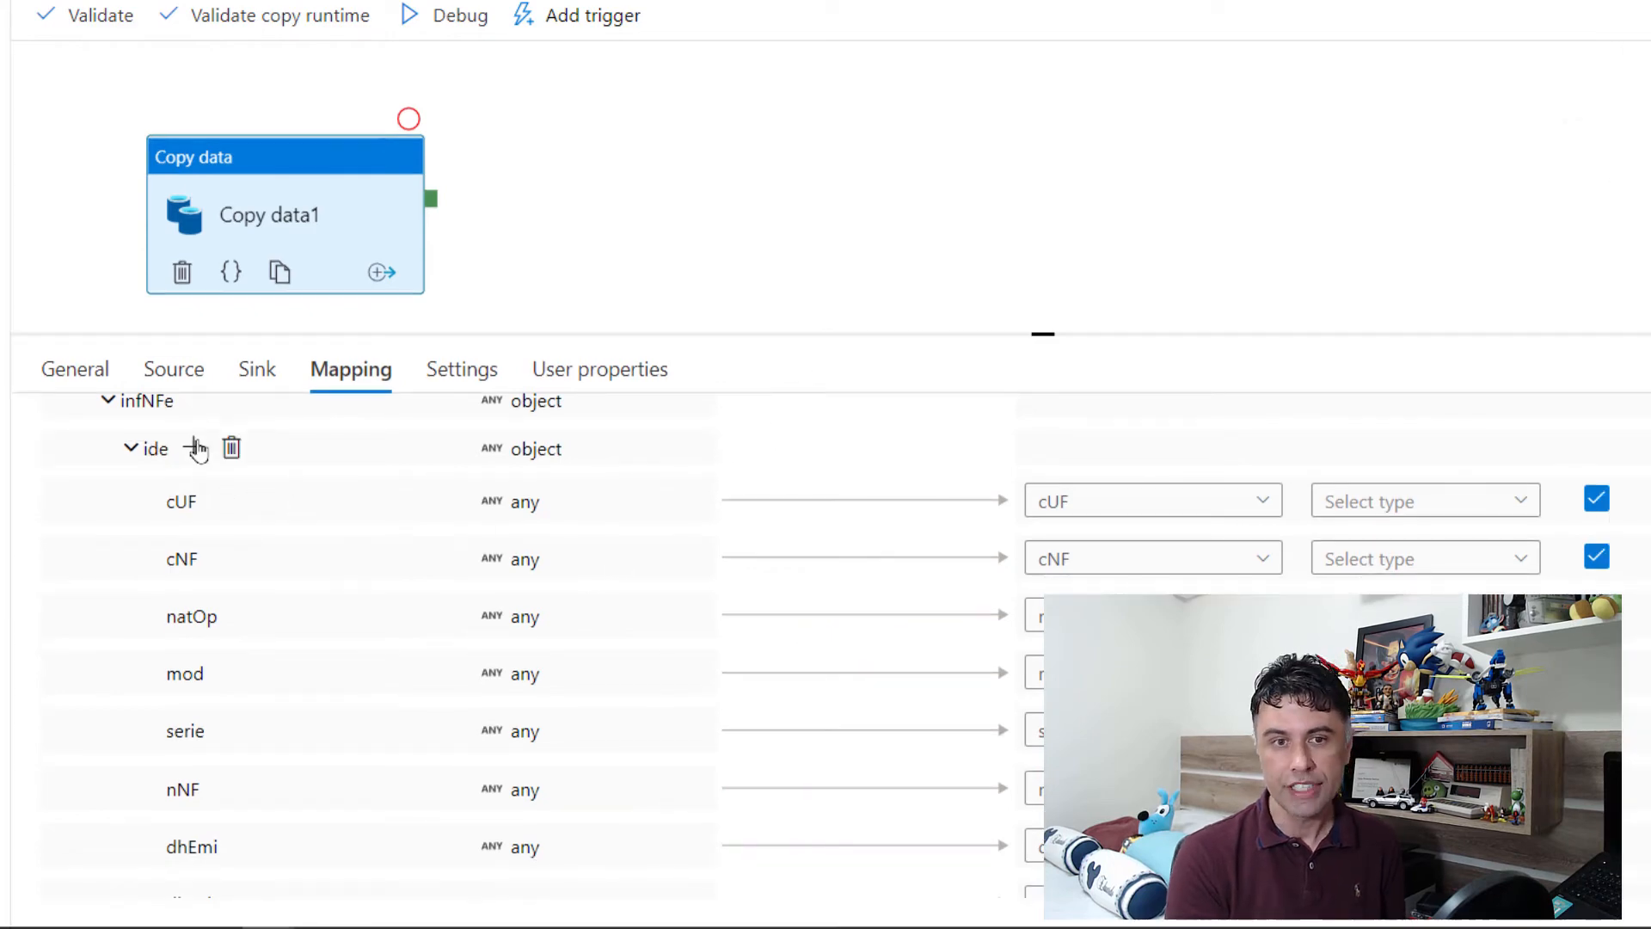
scroll(276, 491, up, 2)
scroll(277, 634, down, 4)
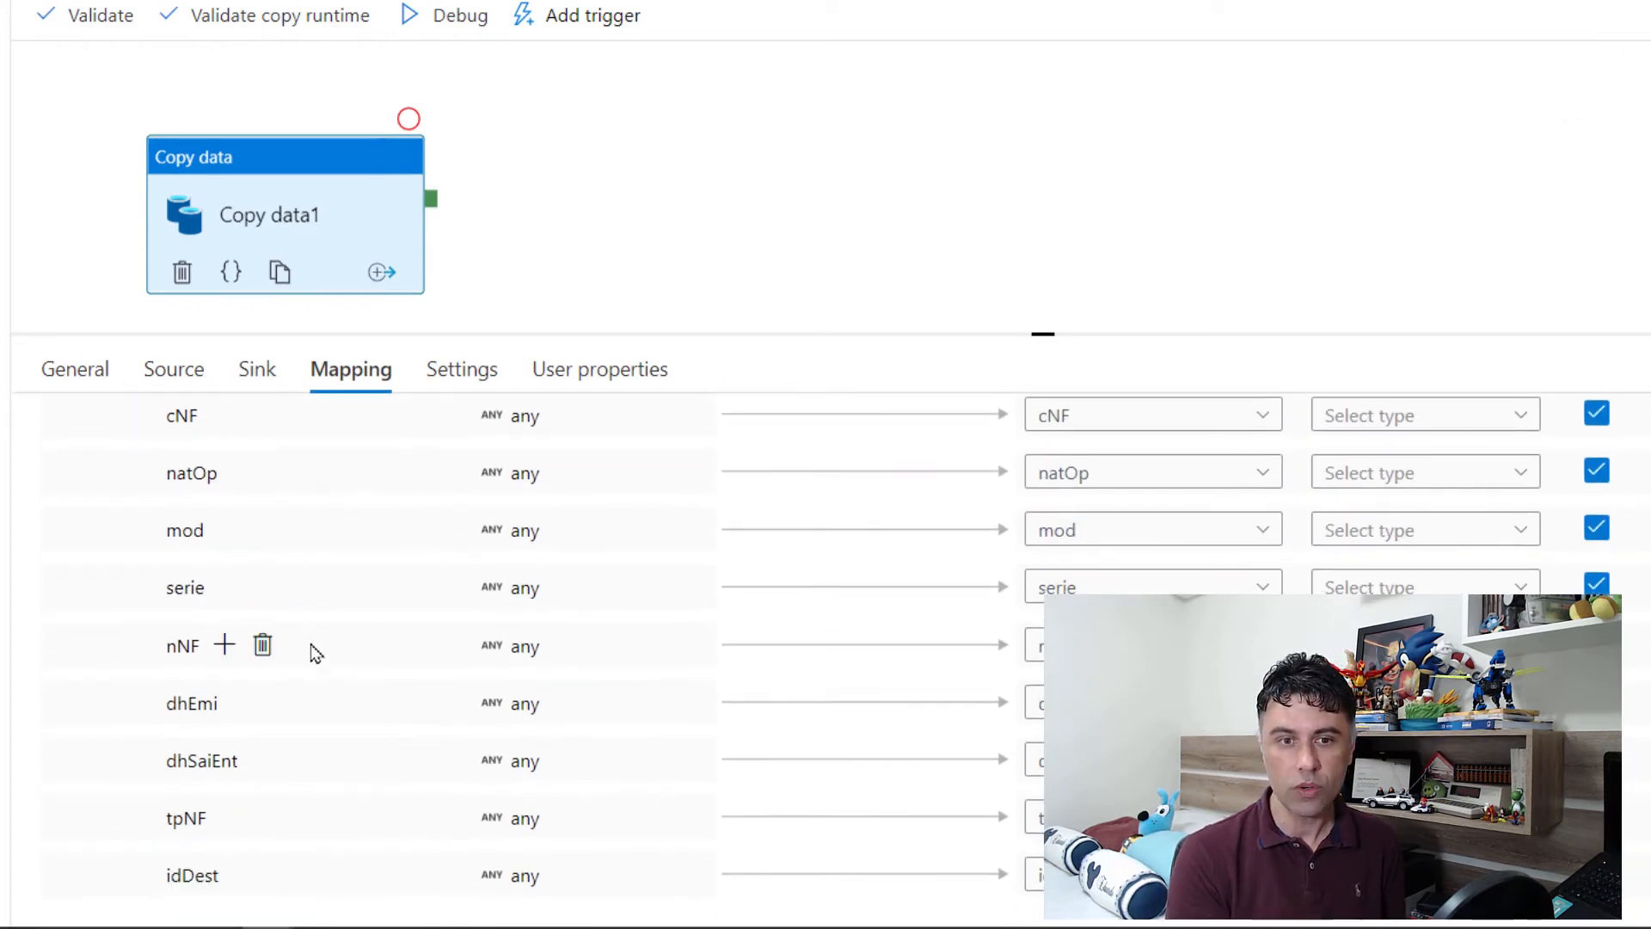
scroll(317, 654, down, 9)
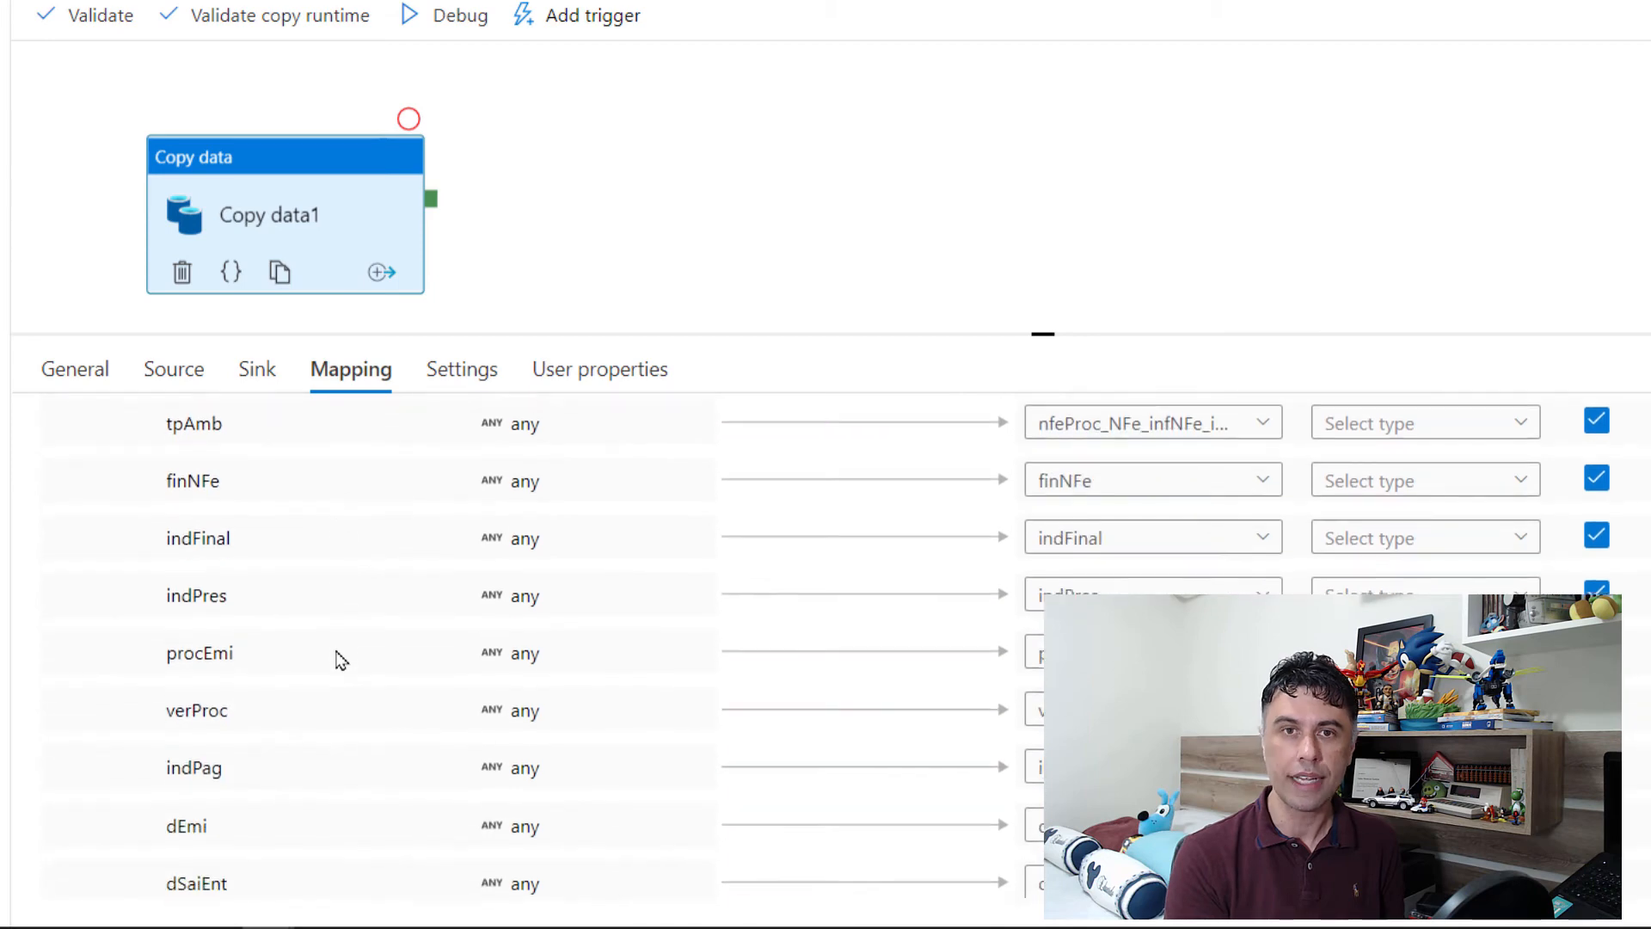
scroll(342, 659, down, 3)
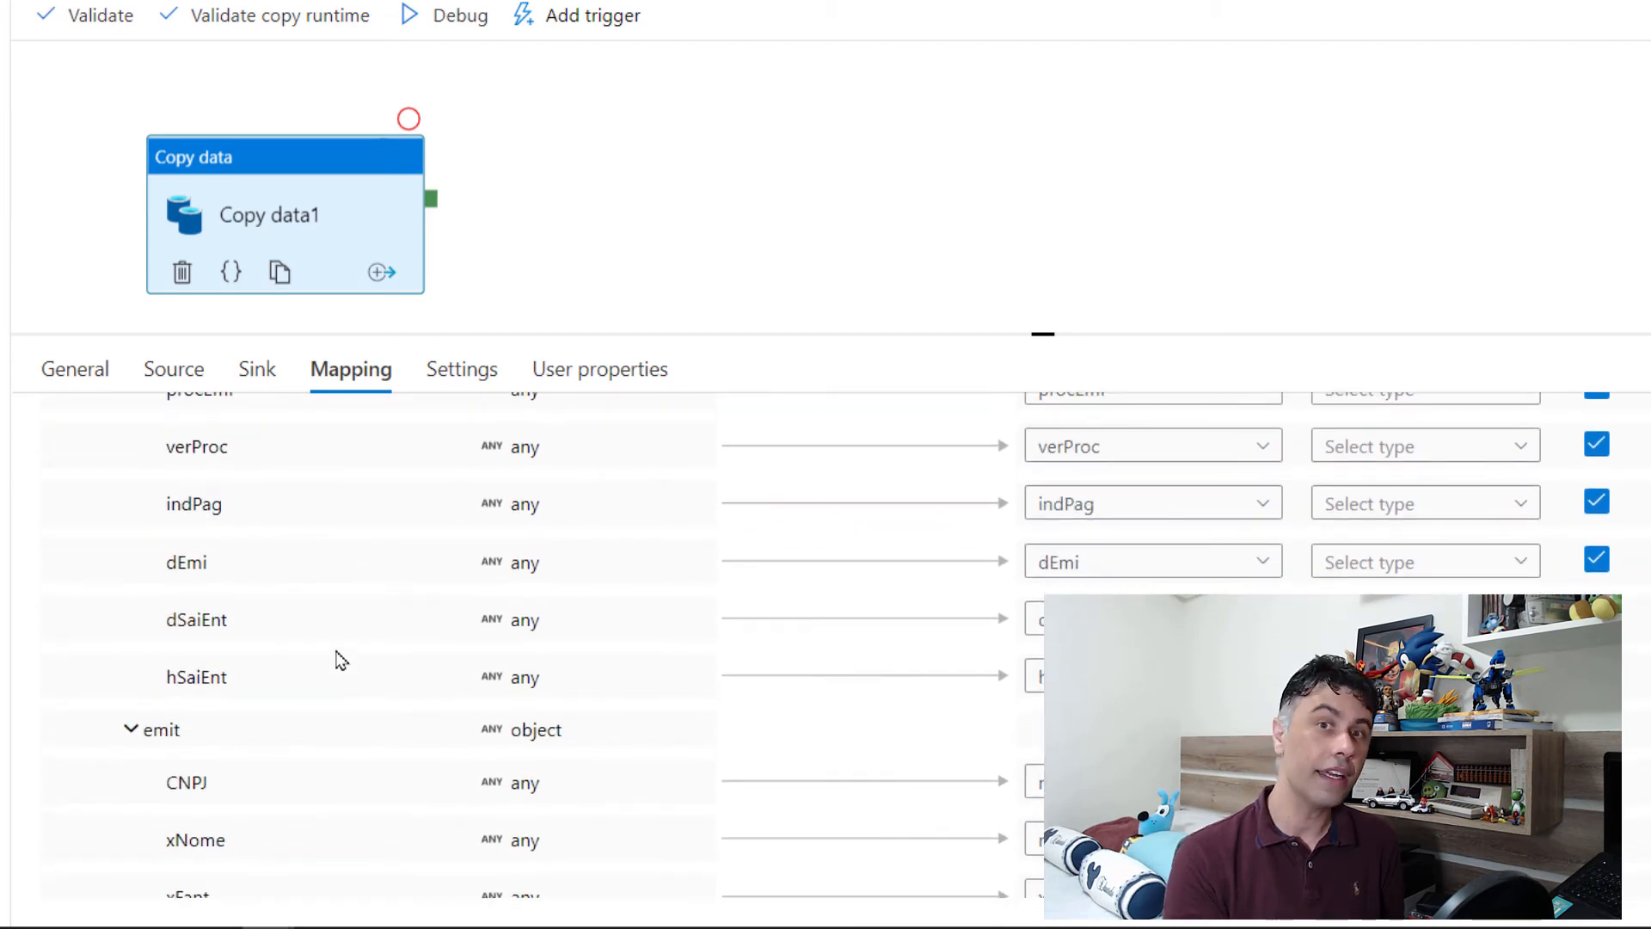
scroll(335, 660, down, 4)
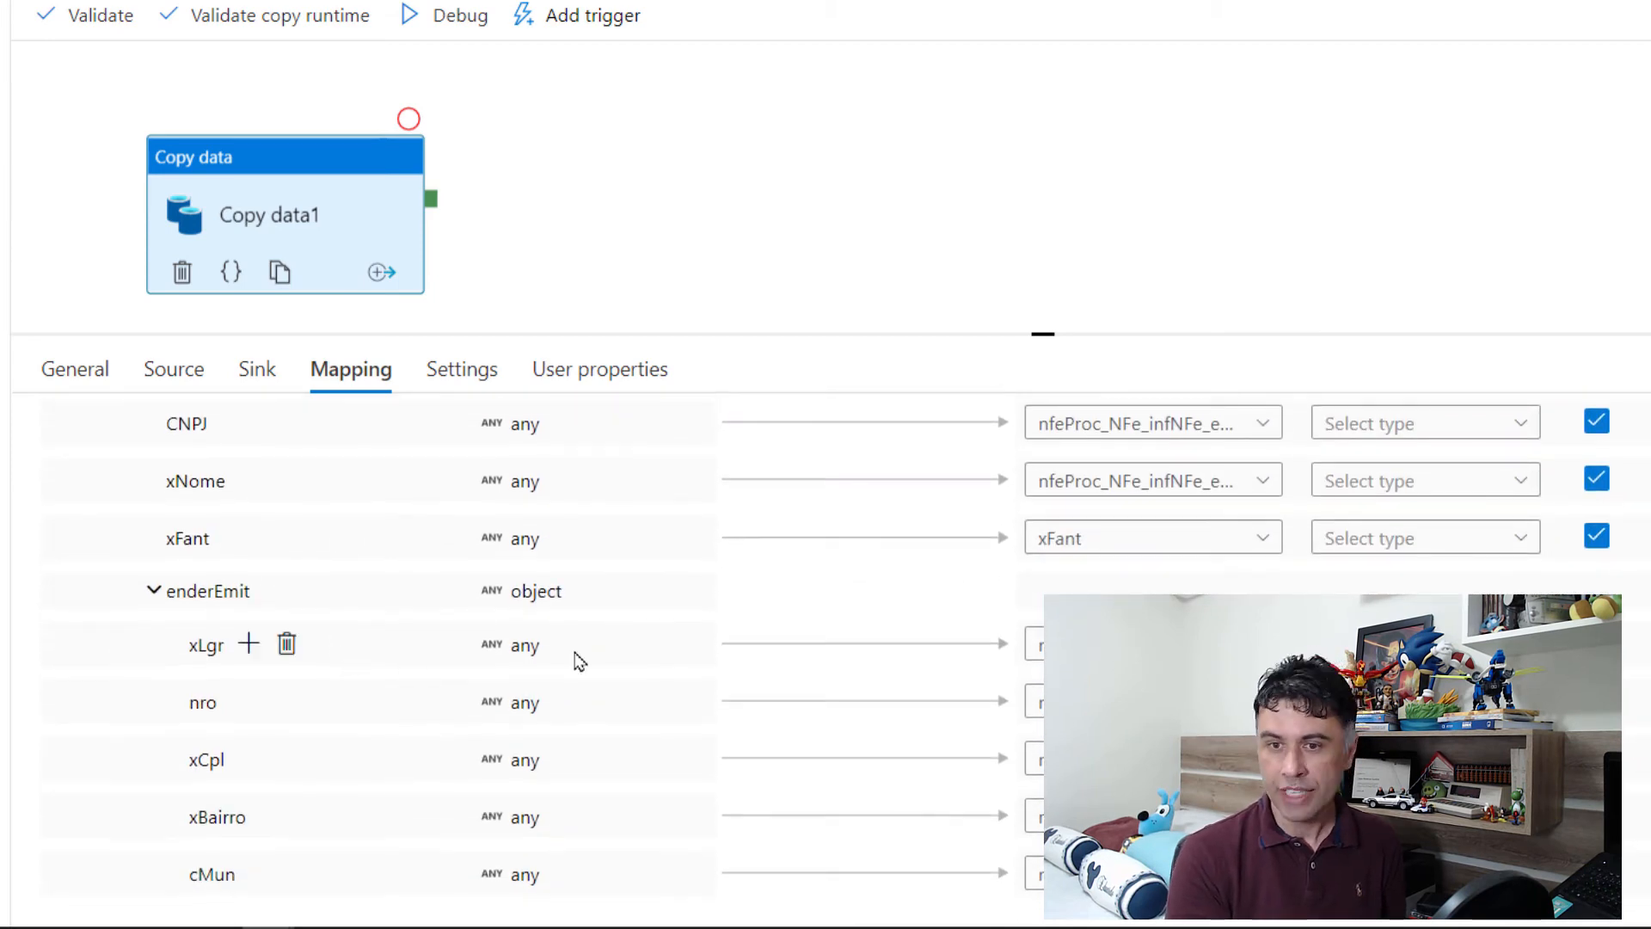
scroll(560, 571, up, 6)
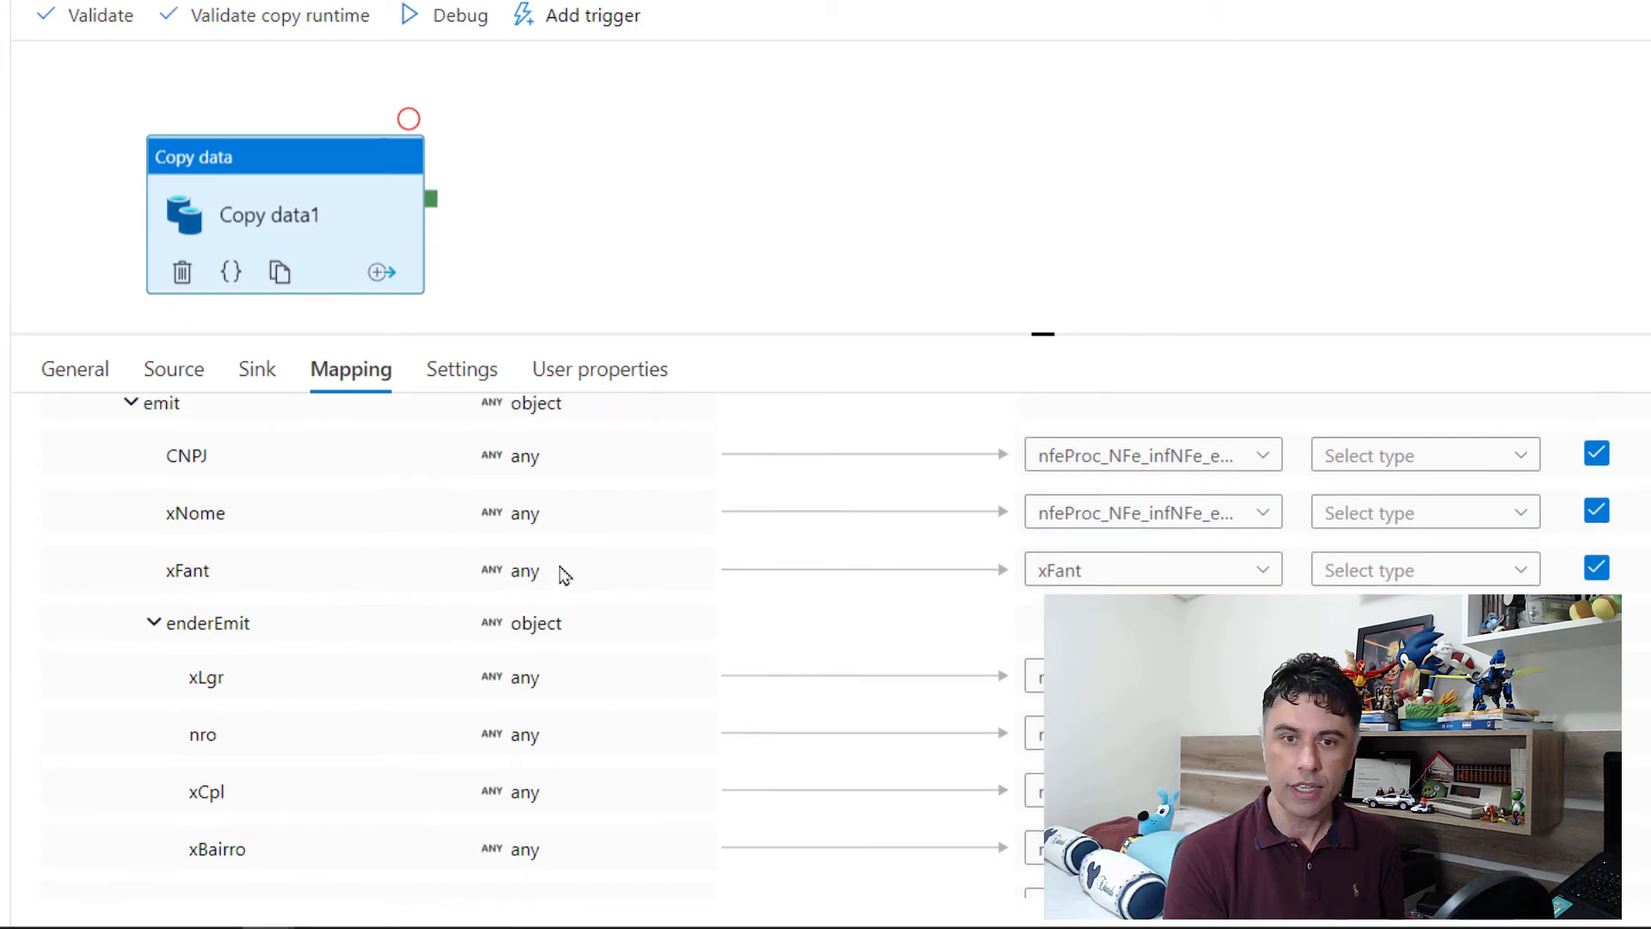
scroll(567, 575, up, 6)
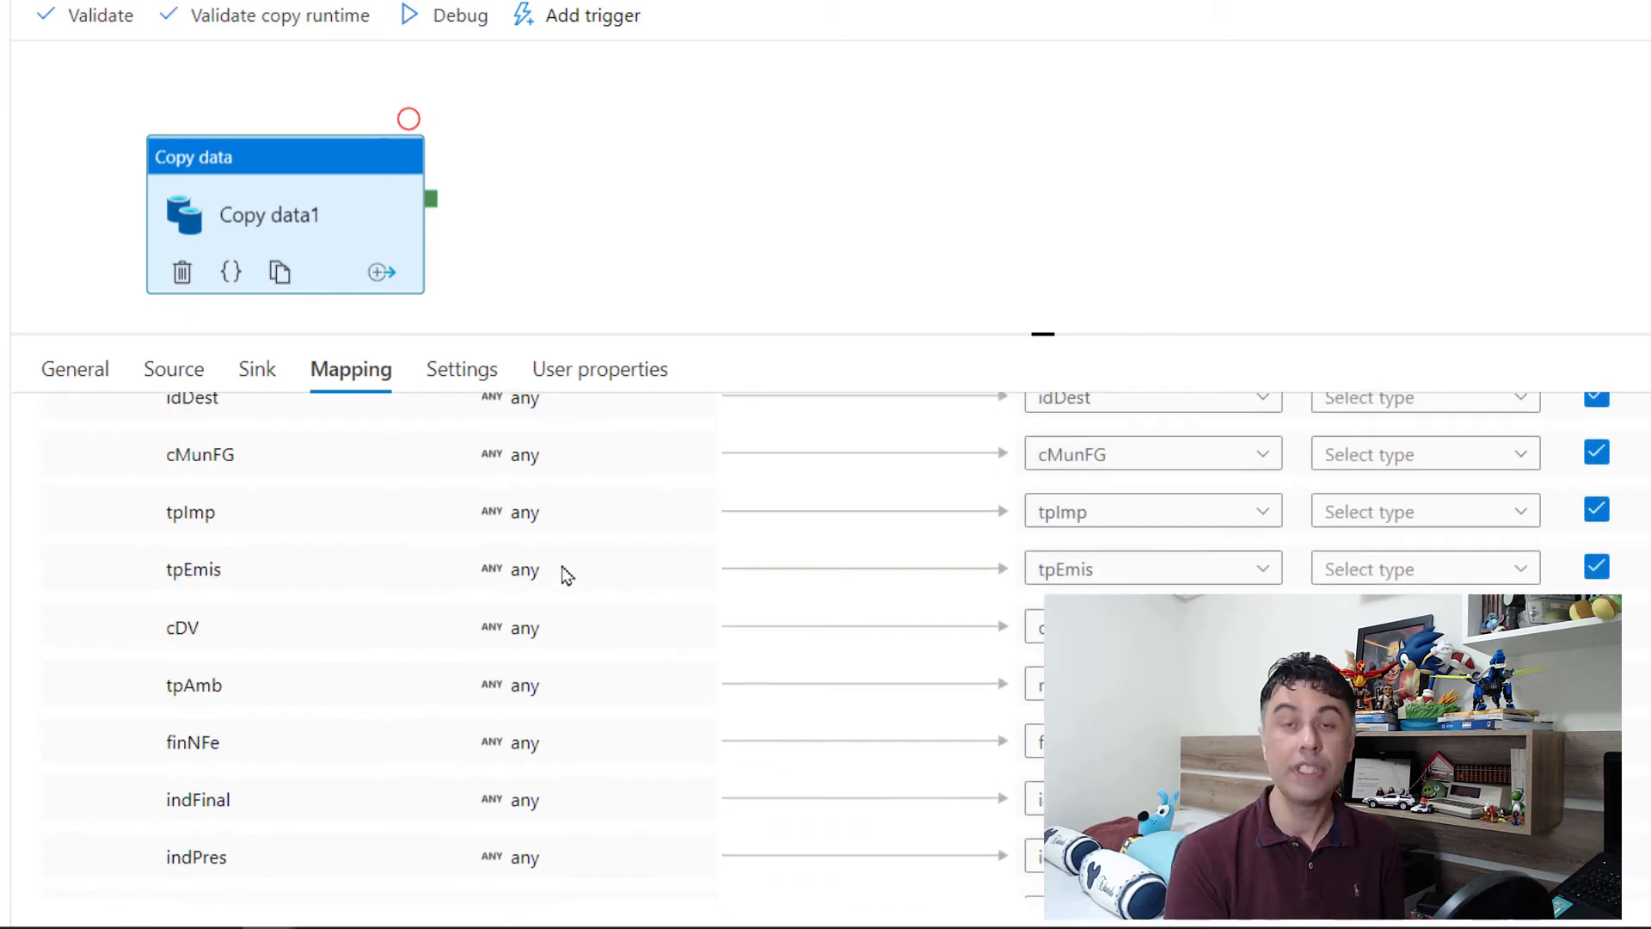
scroll(566, 576, up, 3)
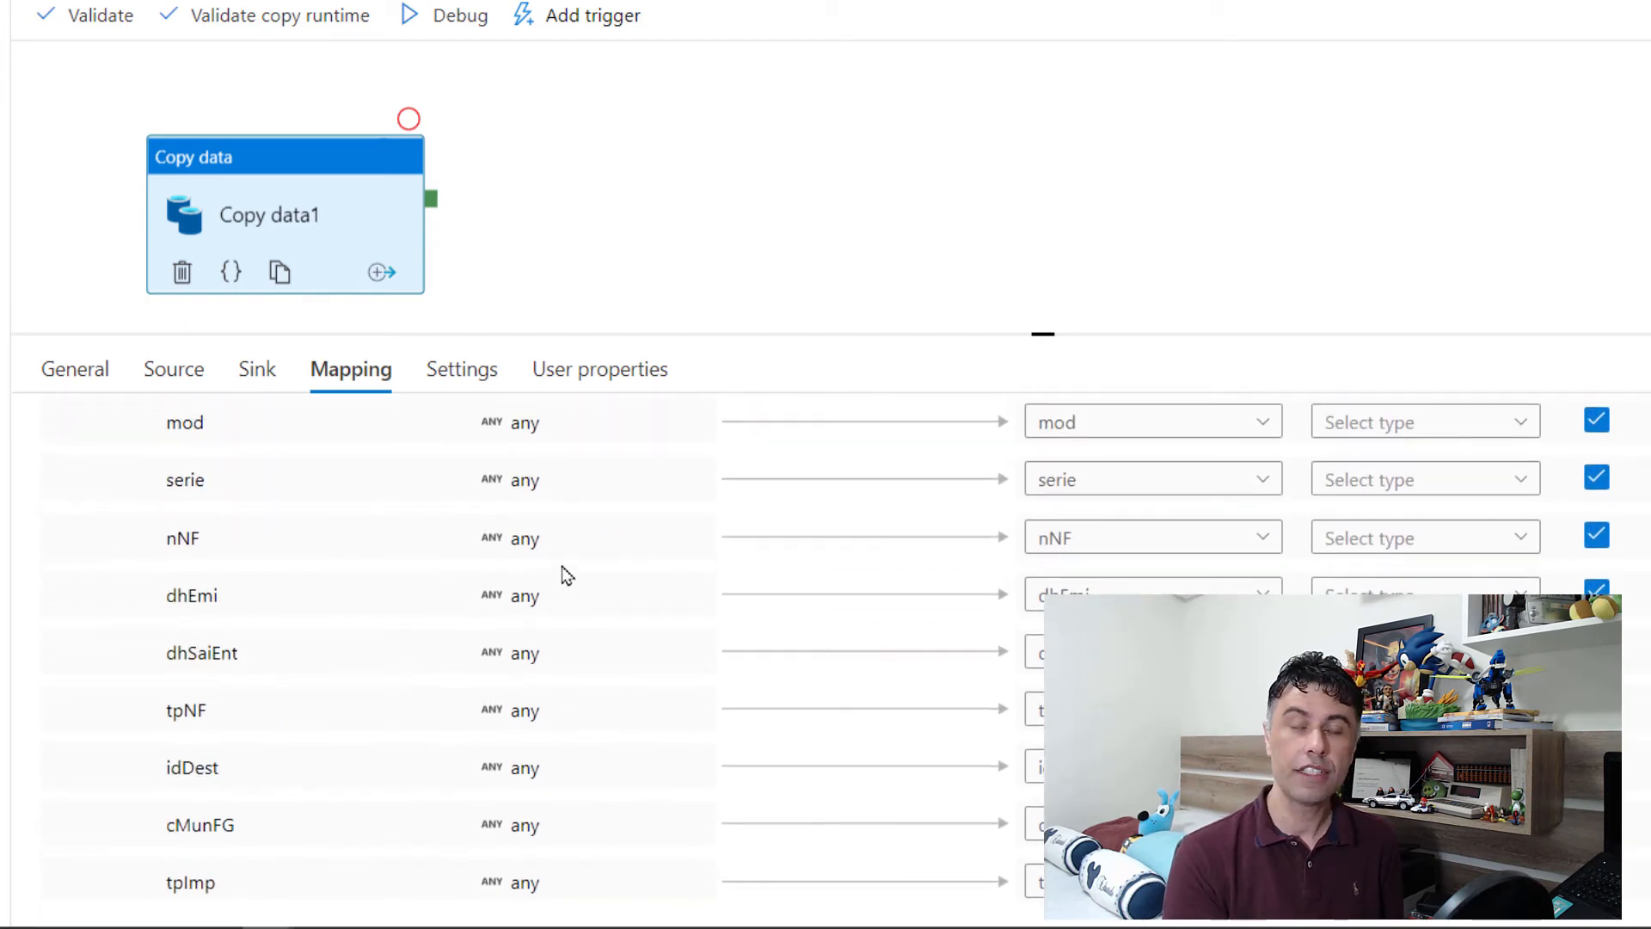
scroll(567, 575, up, 1)
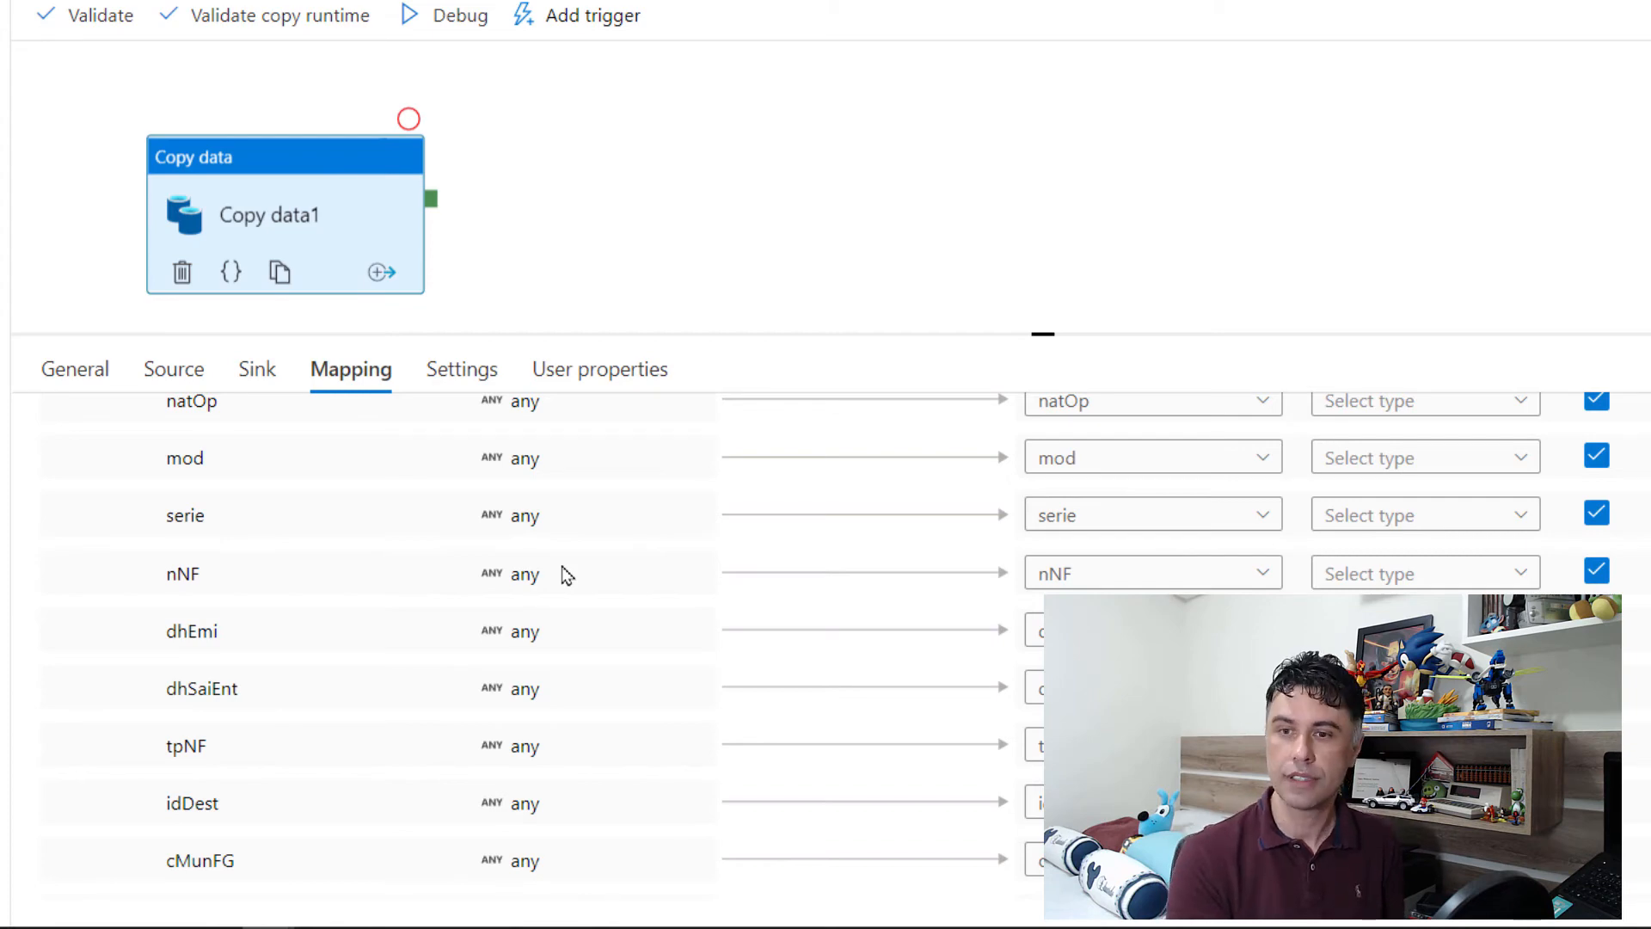
scroll(550, 645, up, 5)
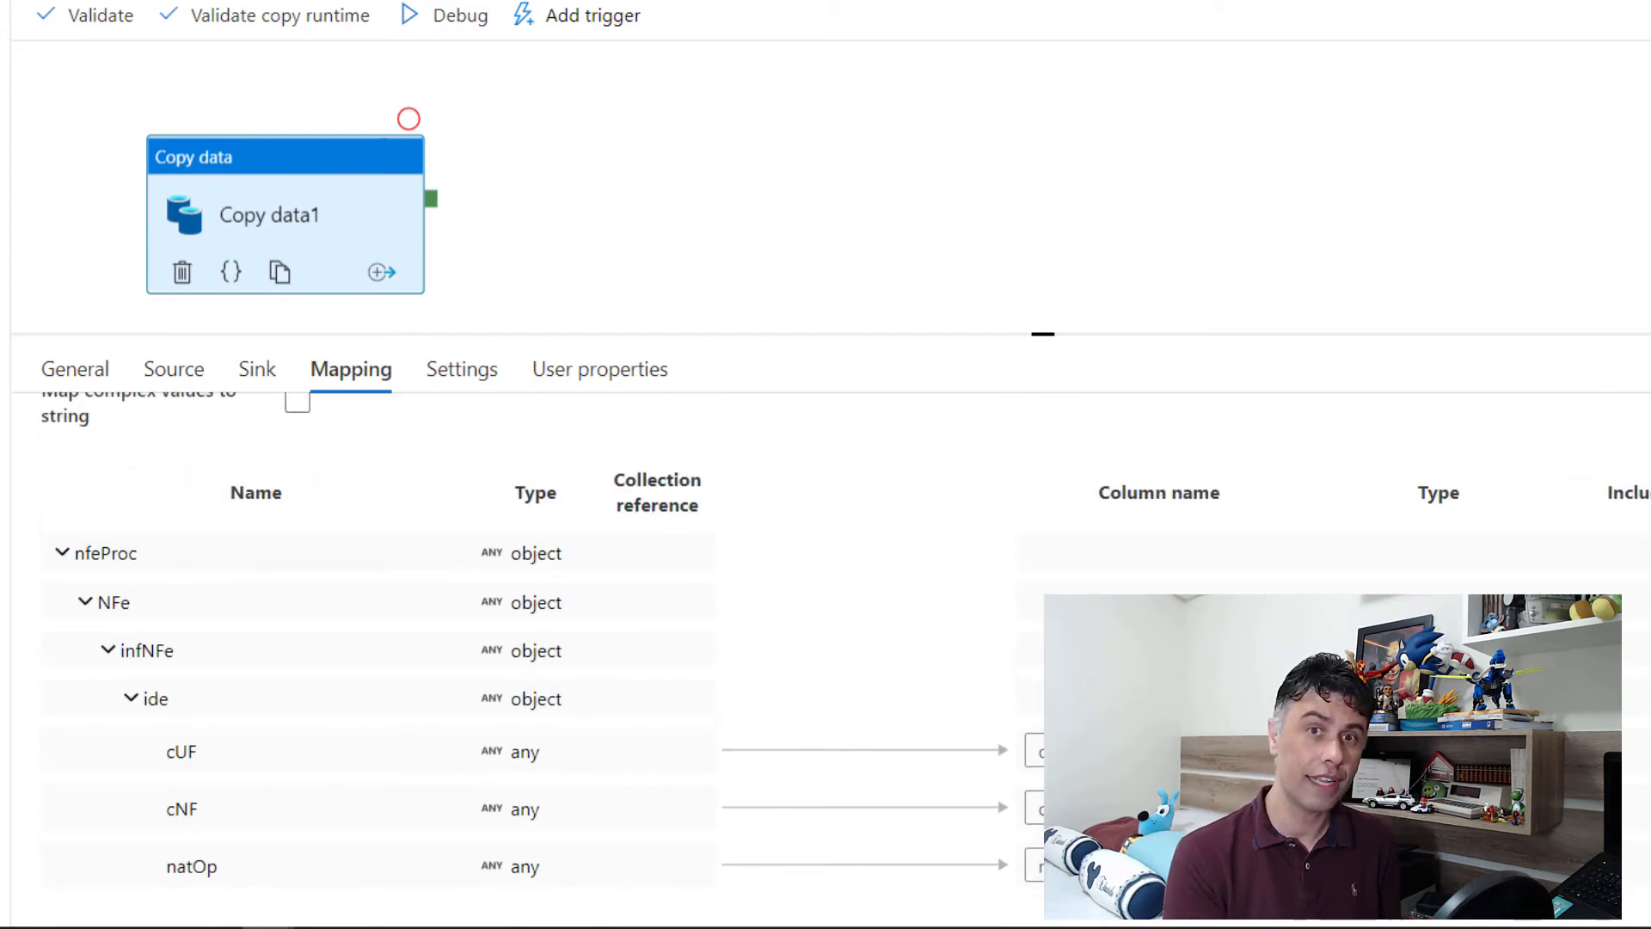
Step: Exclude the ide fields cUF, cNF, natOp, mod and serie from the mapping
scroll(550, 645, down, 2)
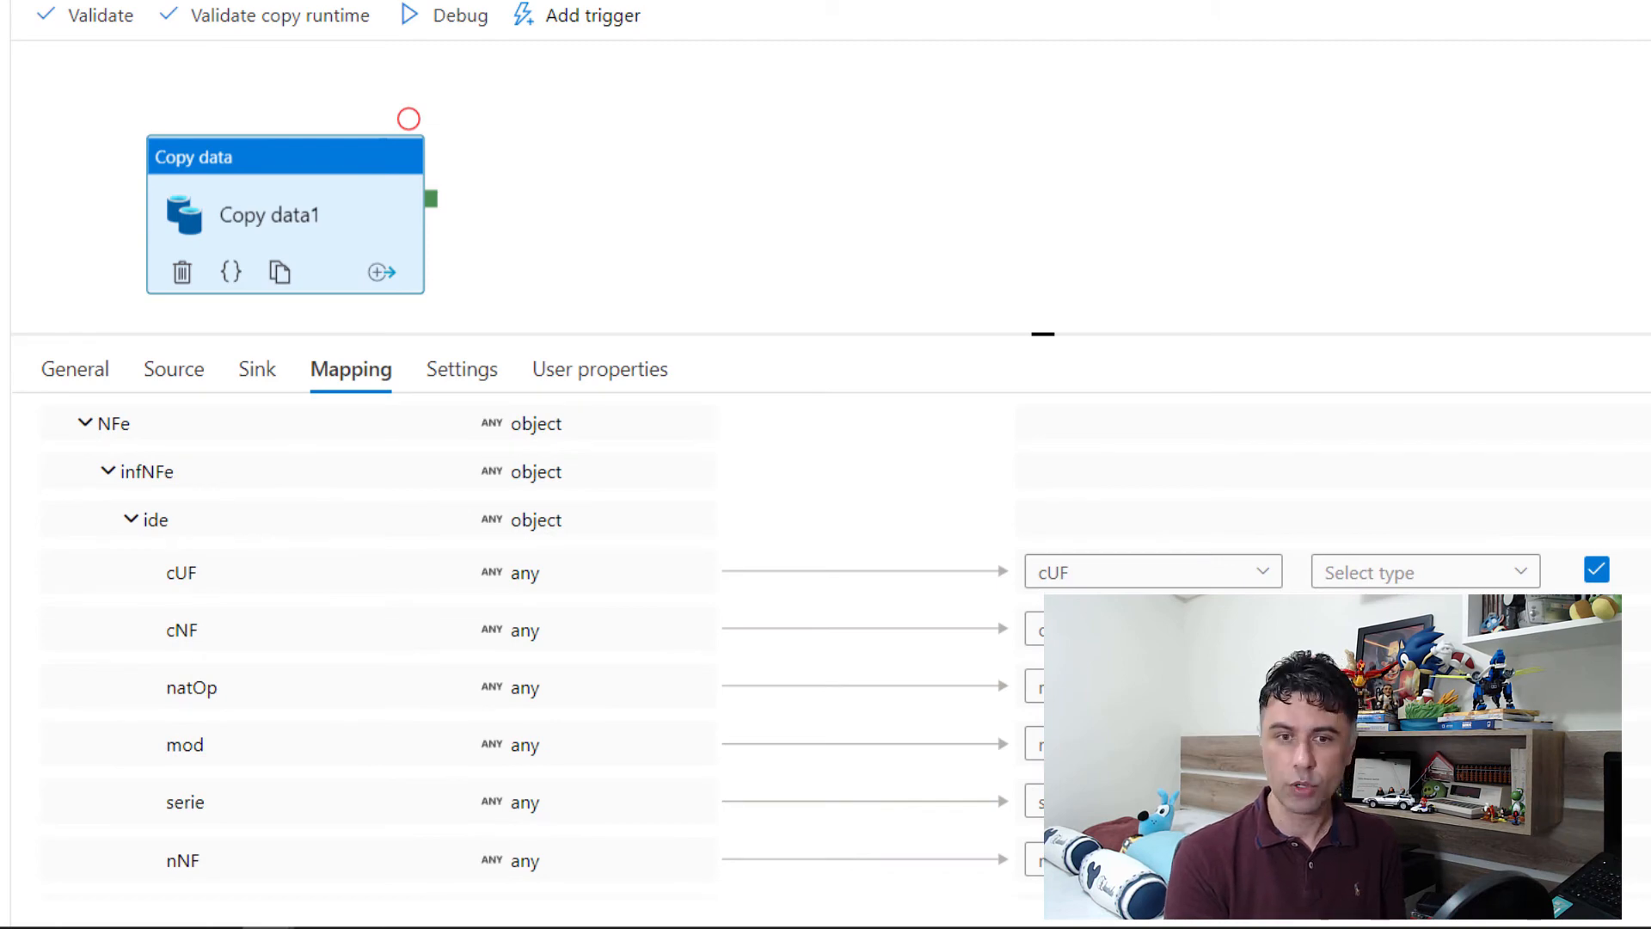
scroll(1600, 516, down, 1)
click(1597, 457)
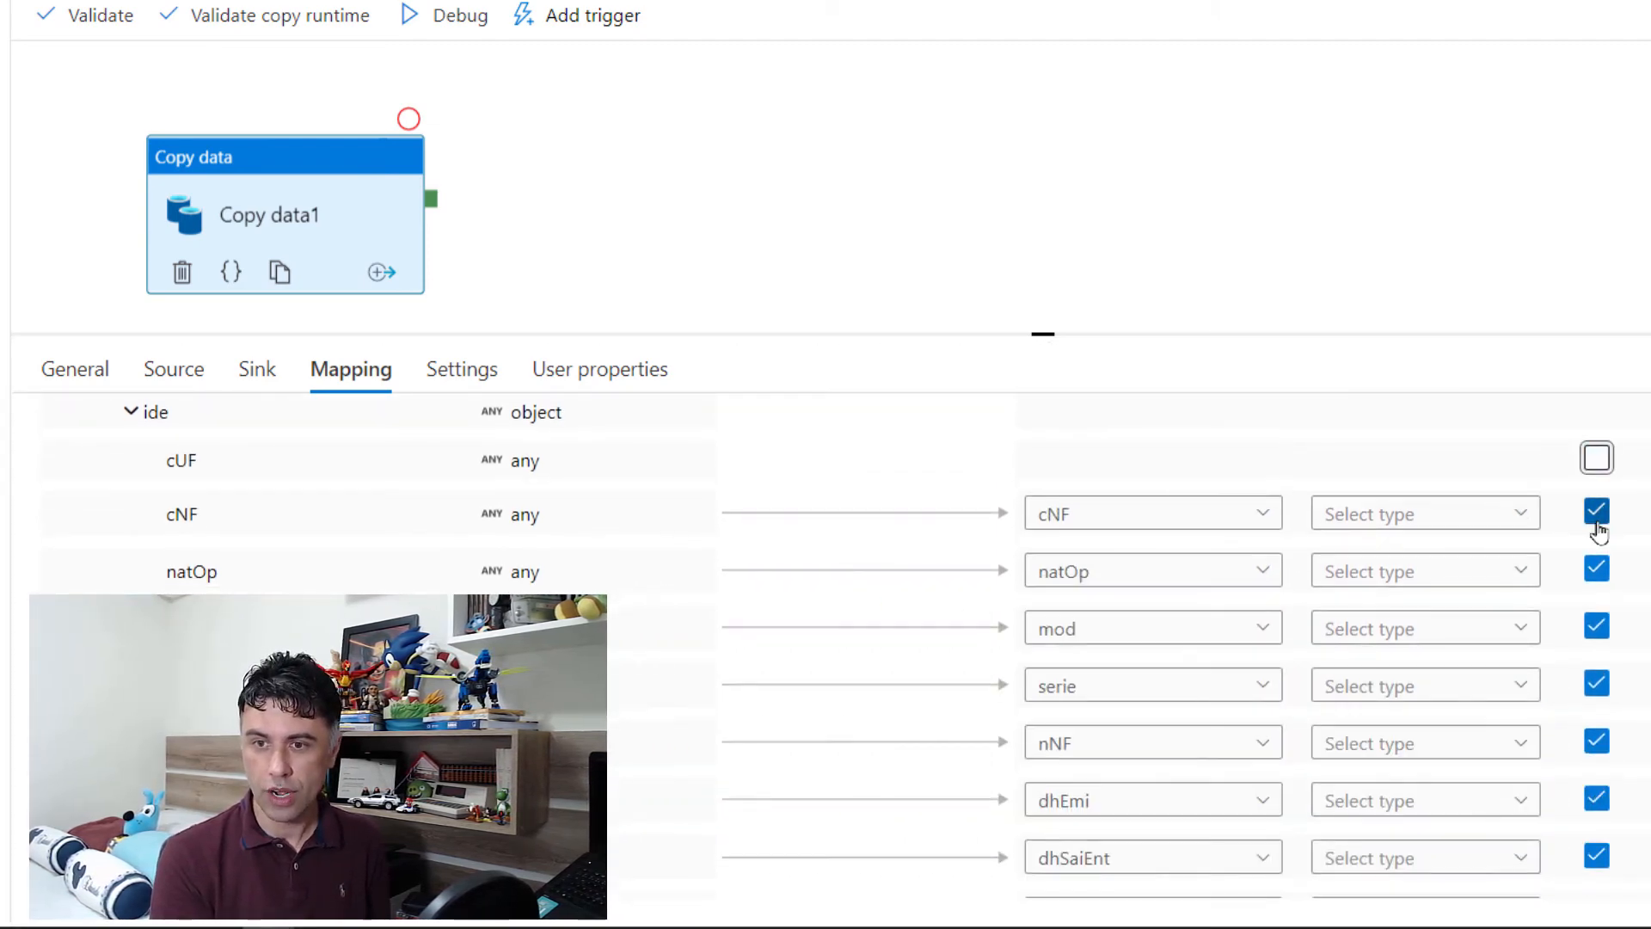
click(1598, 513)
click(1598, 559)
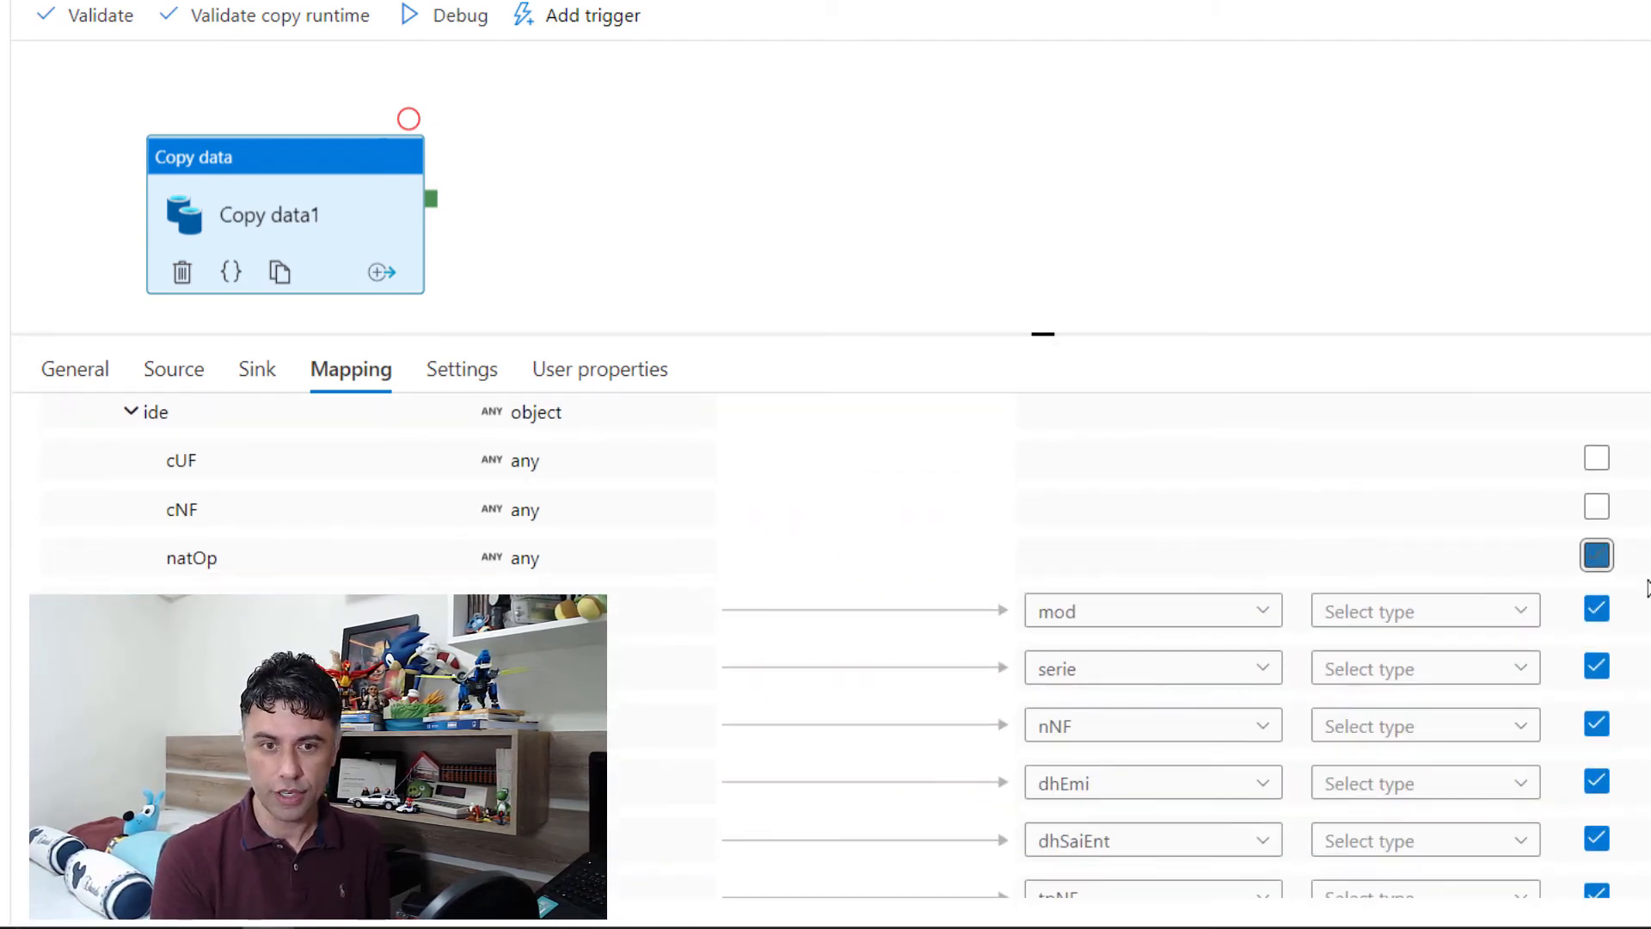
click(1597, 611)
click(1599, 658)
Step: Set the sink column type of the nNF and dhEmi mappings to String
scroll(1247, 602, down, 2)
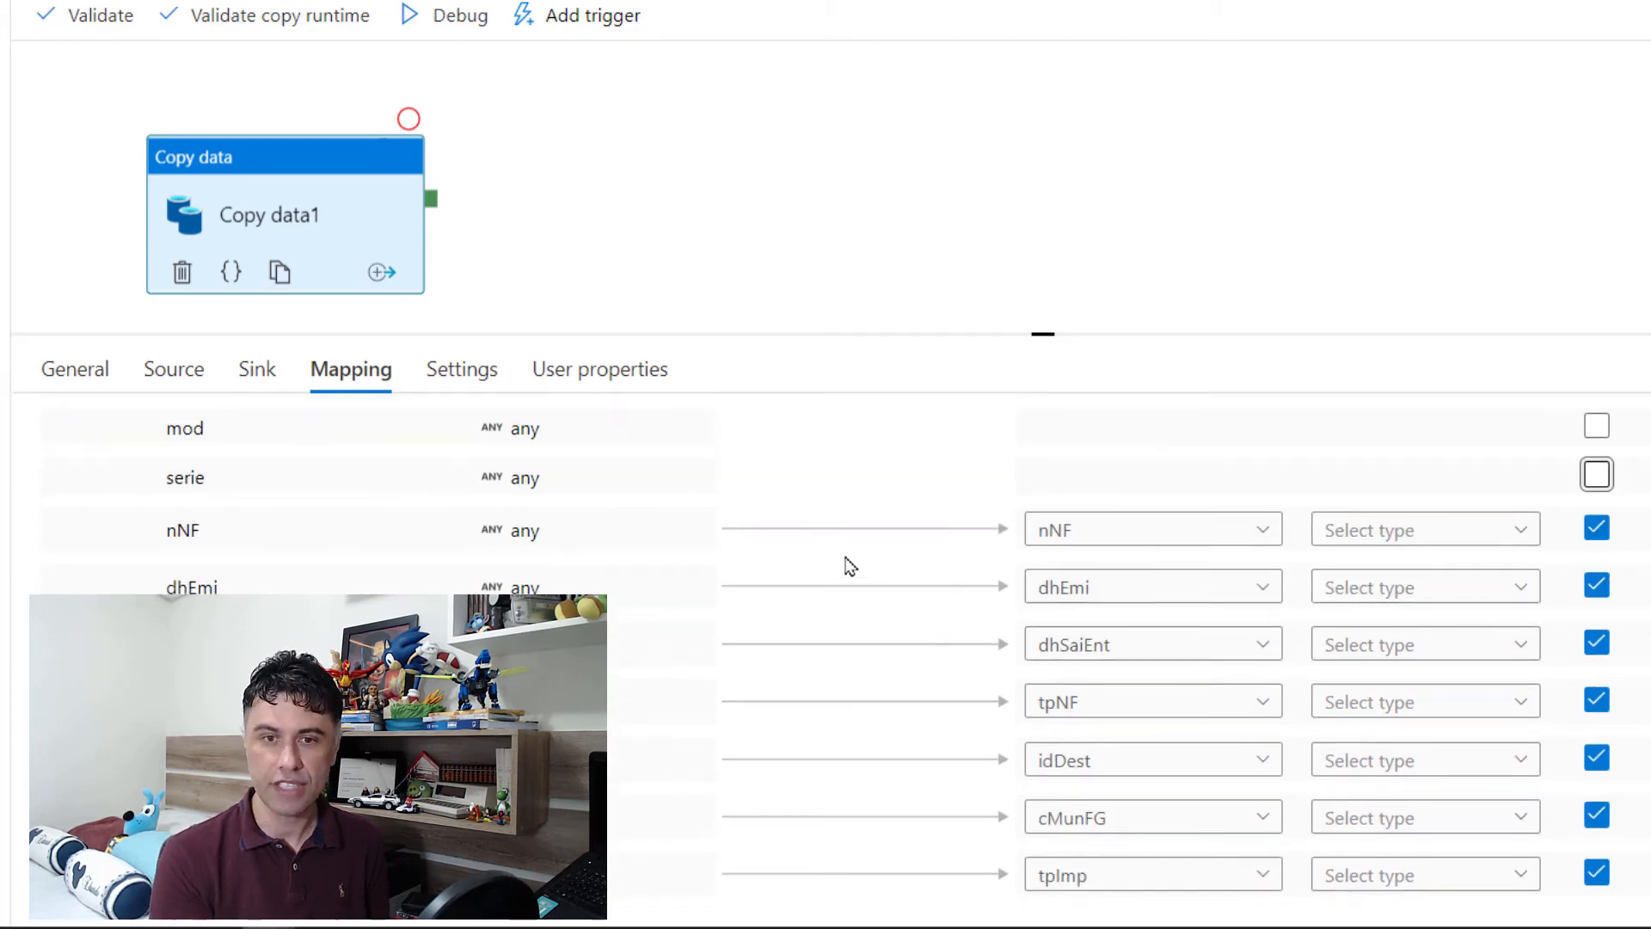
click(1419, 530)
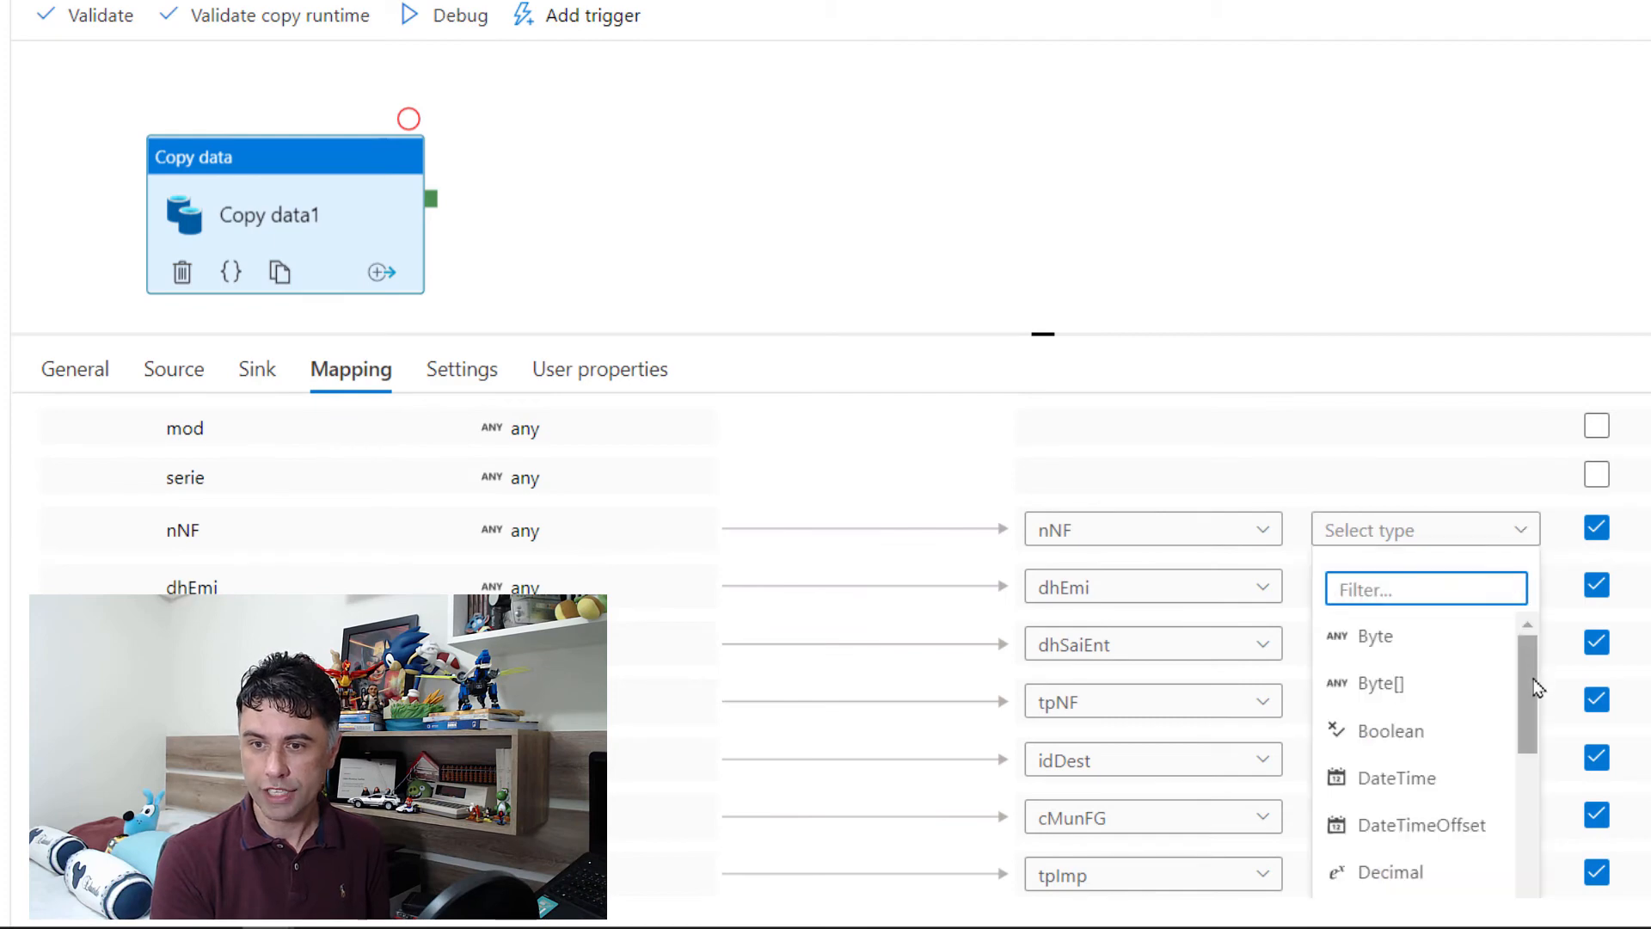
drag(1538, 688, 1529, 804)
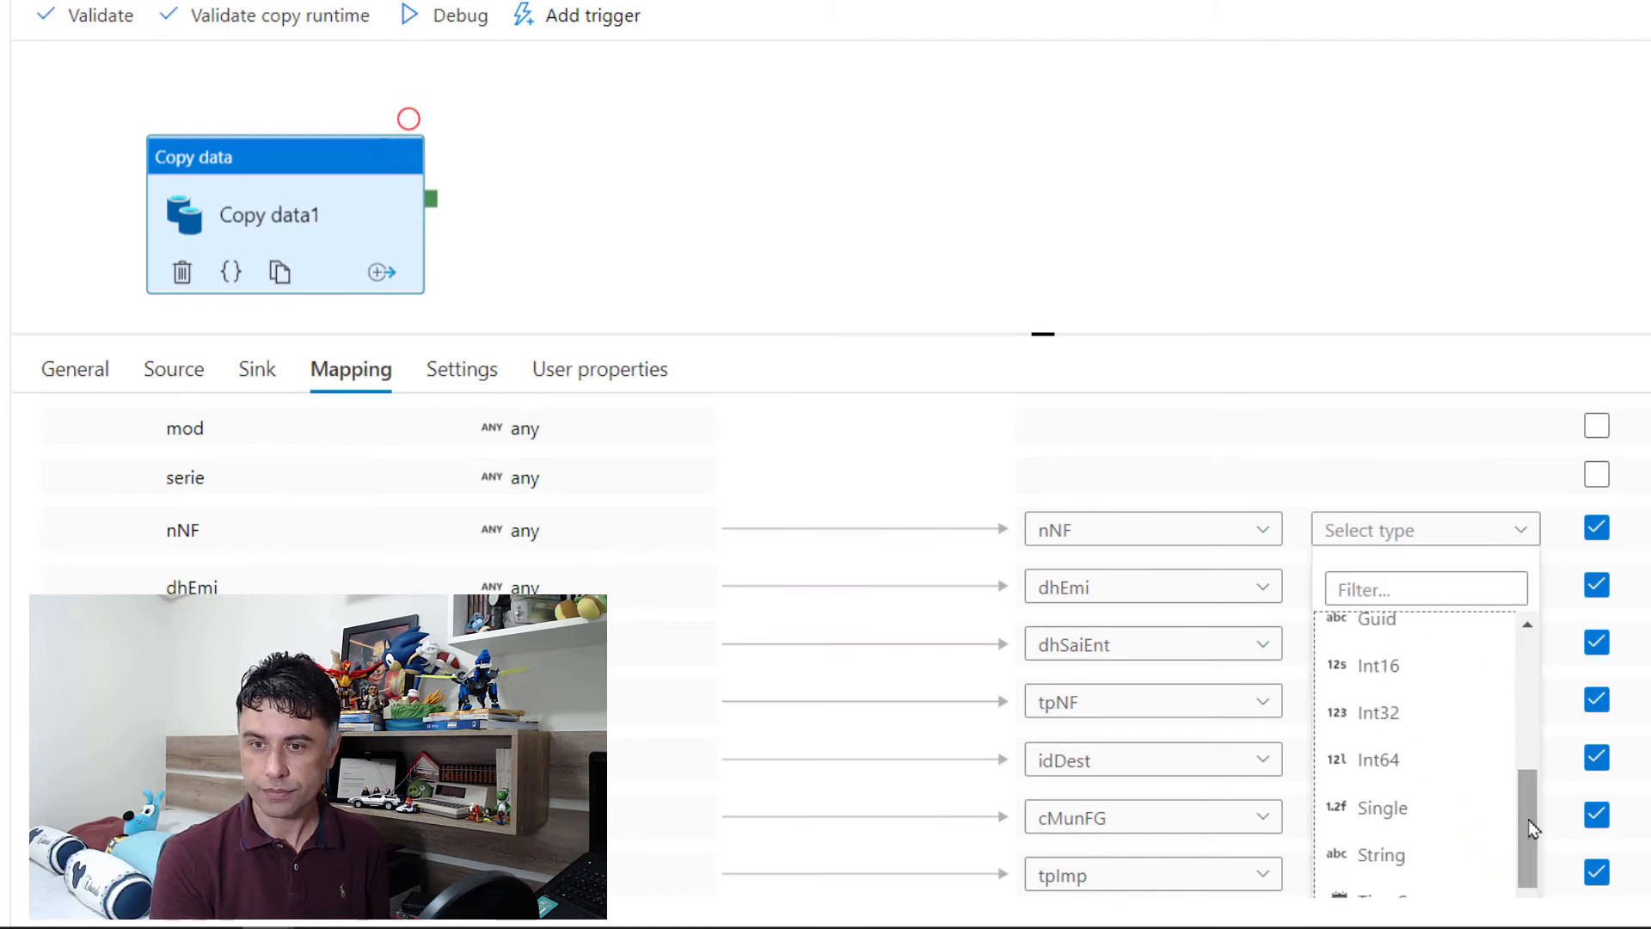
click(1444, 854)
scroll(1592, 553, down, 1)
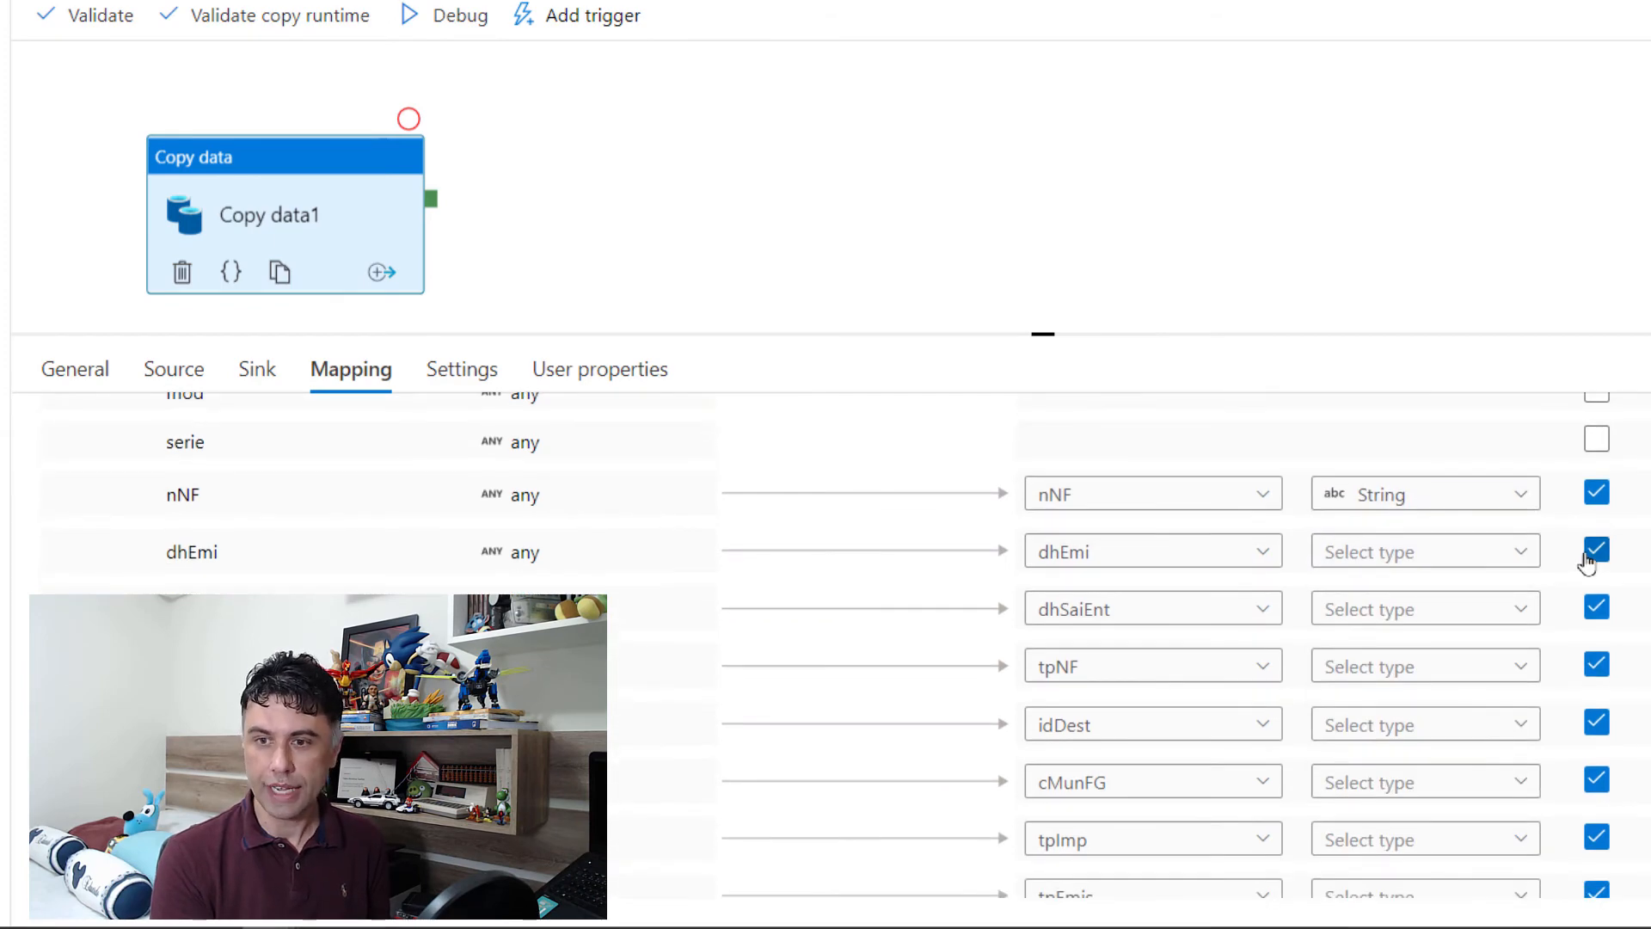
click(1527, 565)
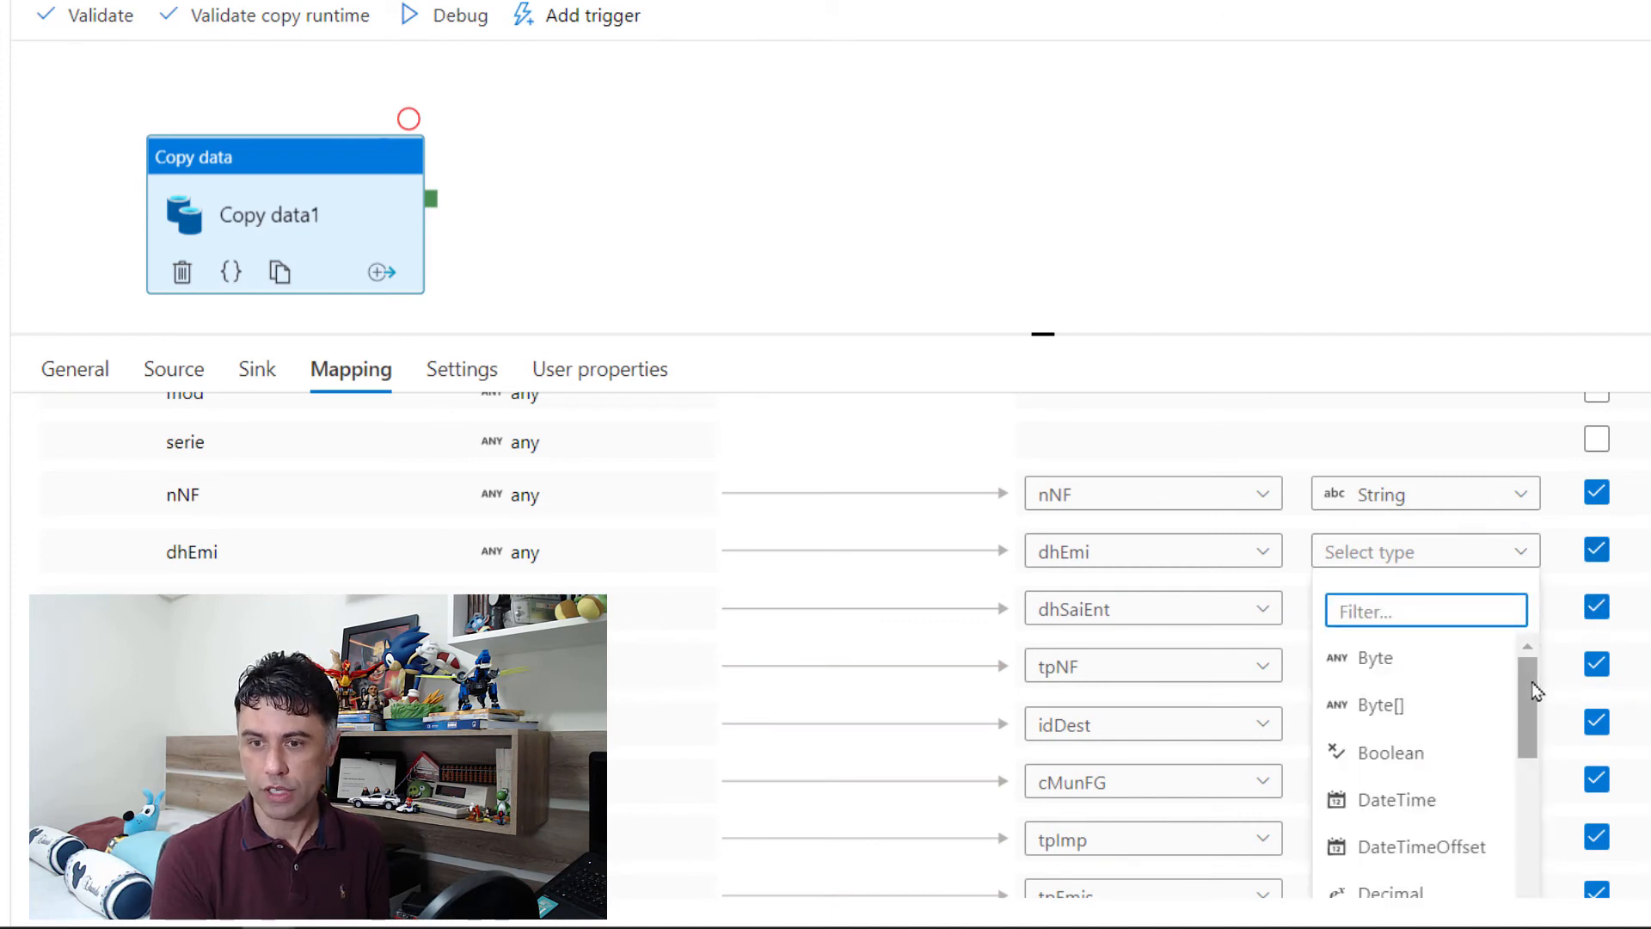
drag(1529, 679, 1535, 830)
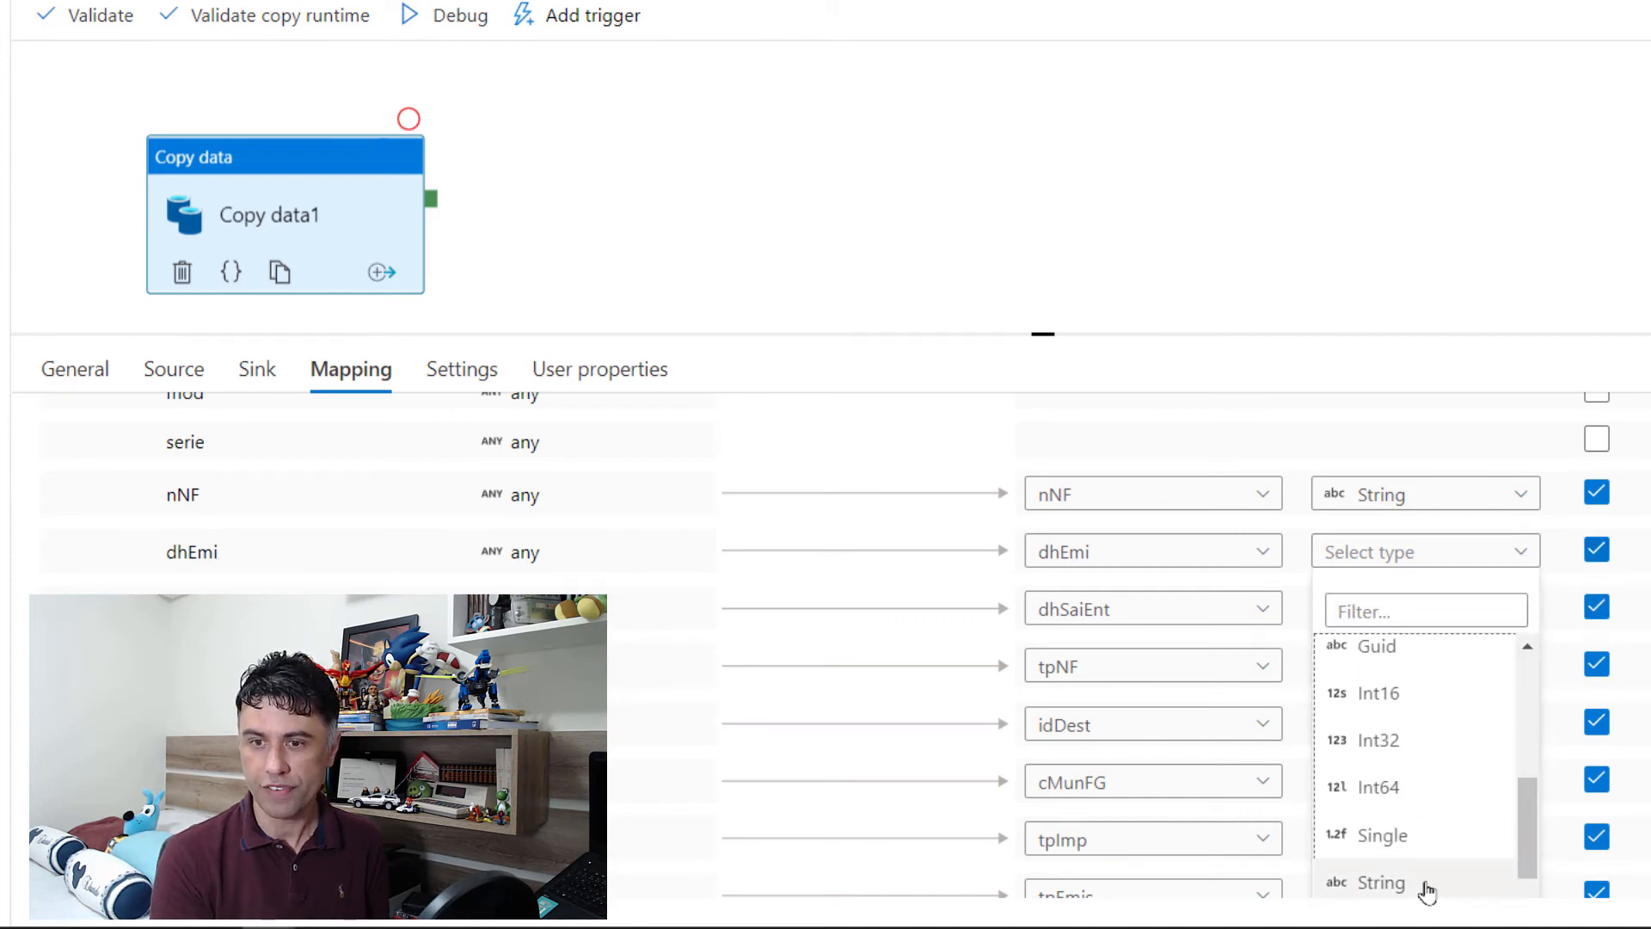
click(1342, 884)
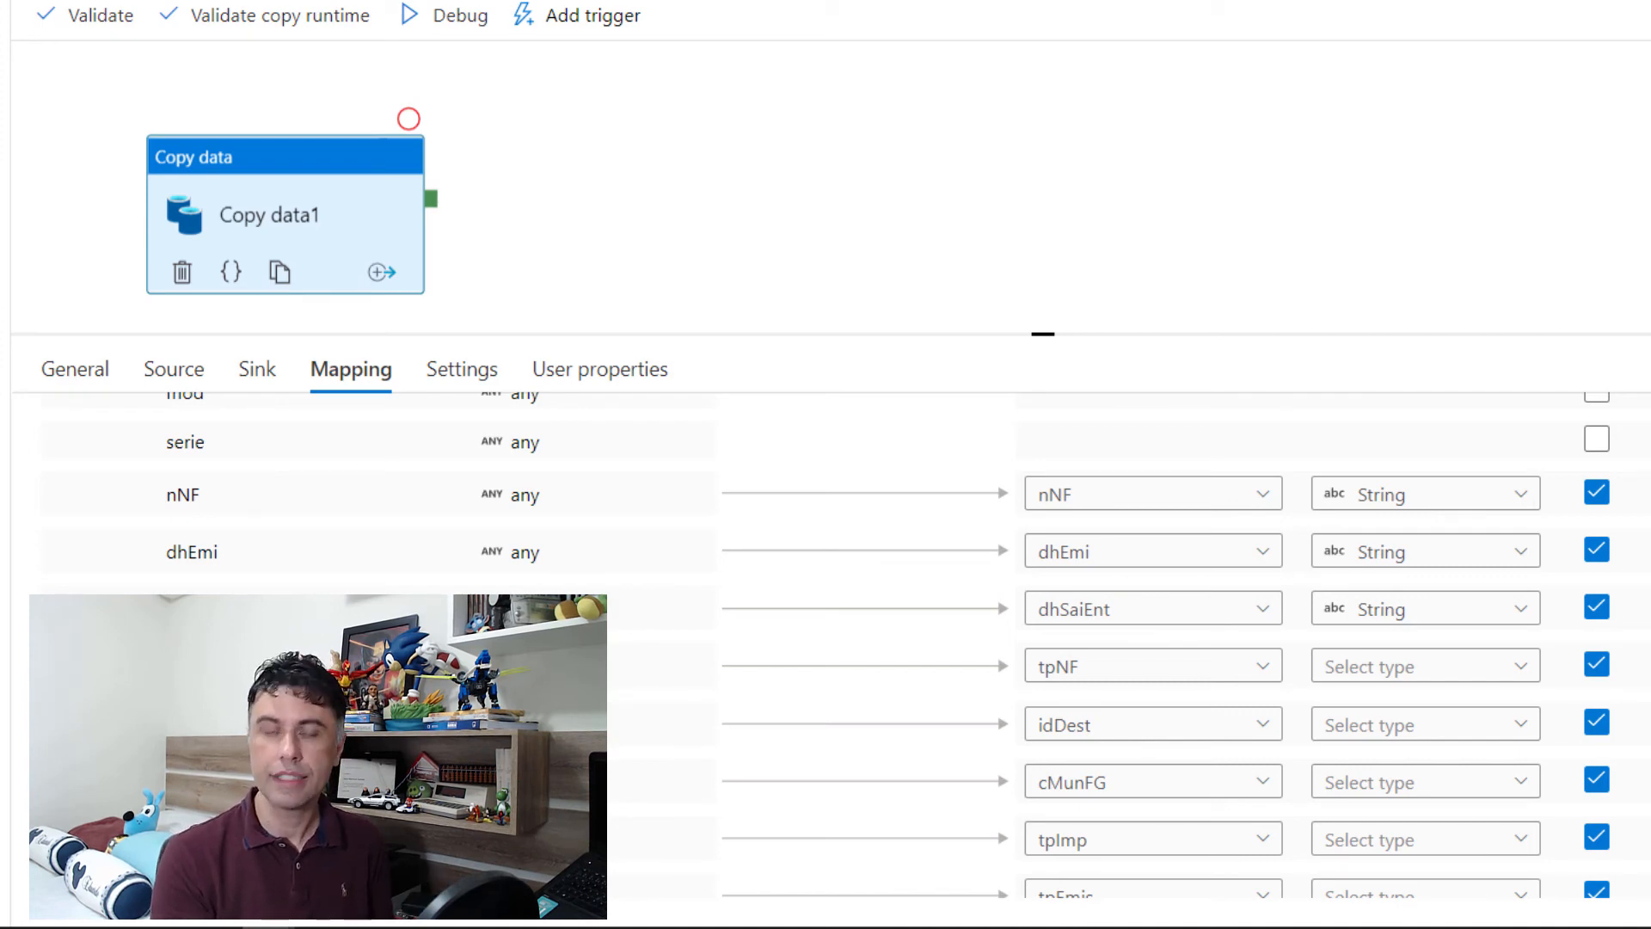
Step: Exclude the unneeded ide fields, including tpEmis, cDV, tpAmb, finNFe, indFinal and indPres, from the column mapping
scroll(885, 645, down, 1)
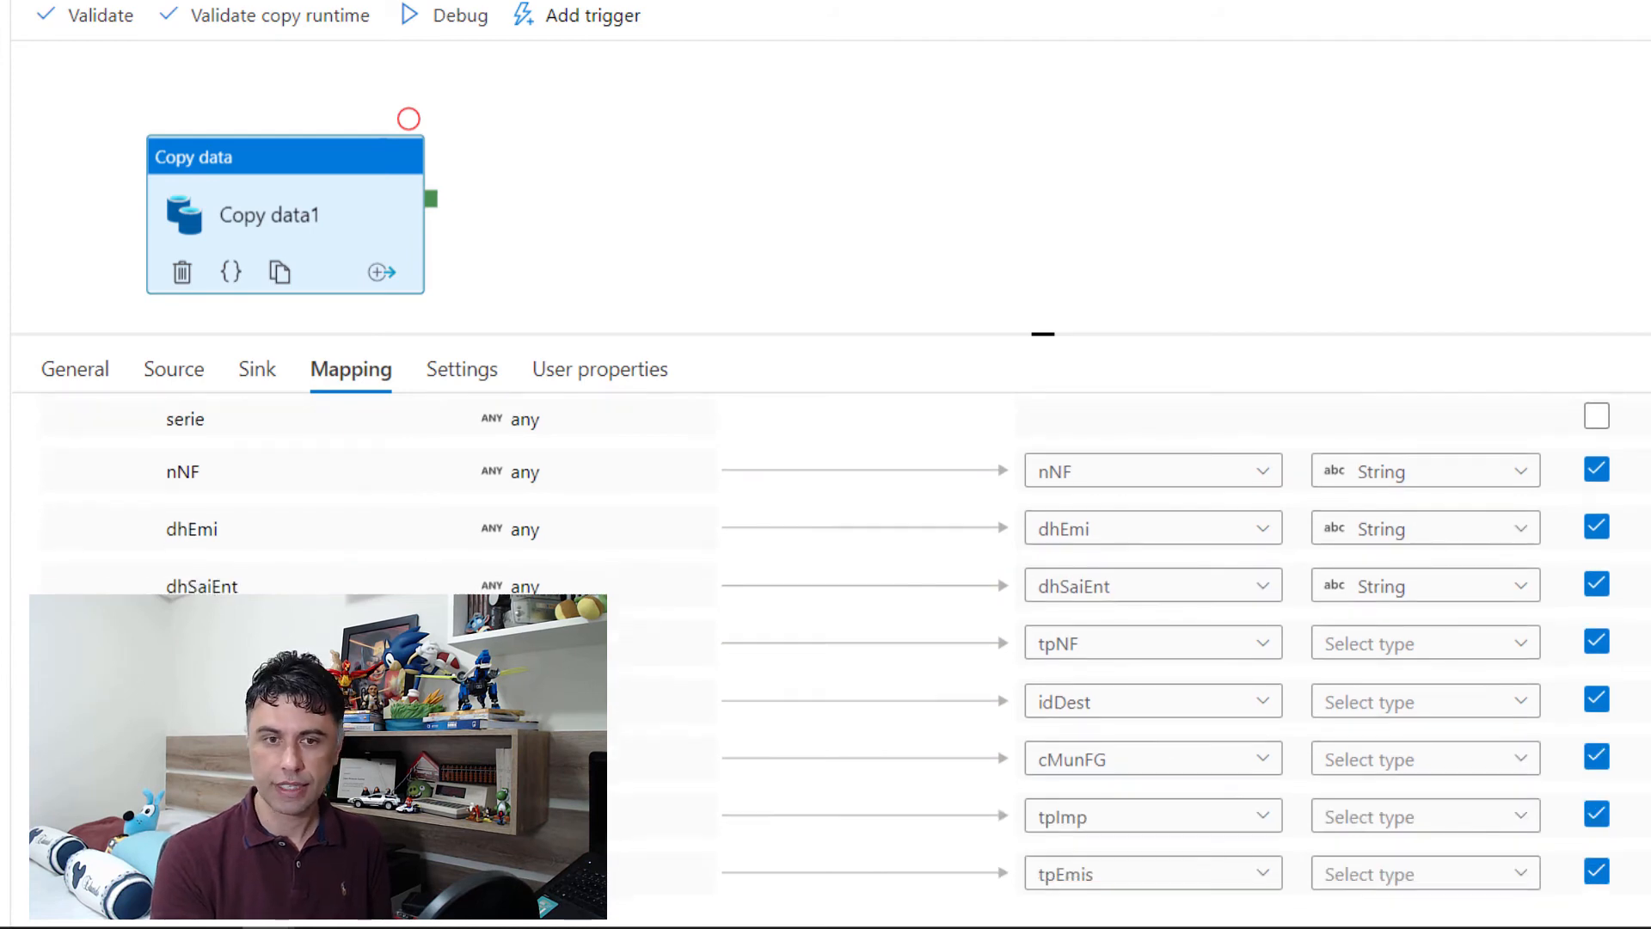
scroll(1634, 697, down, 5)
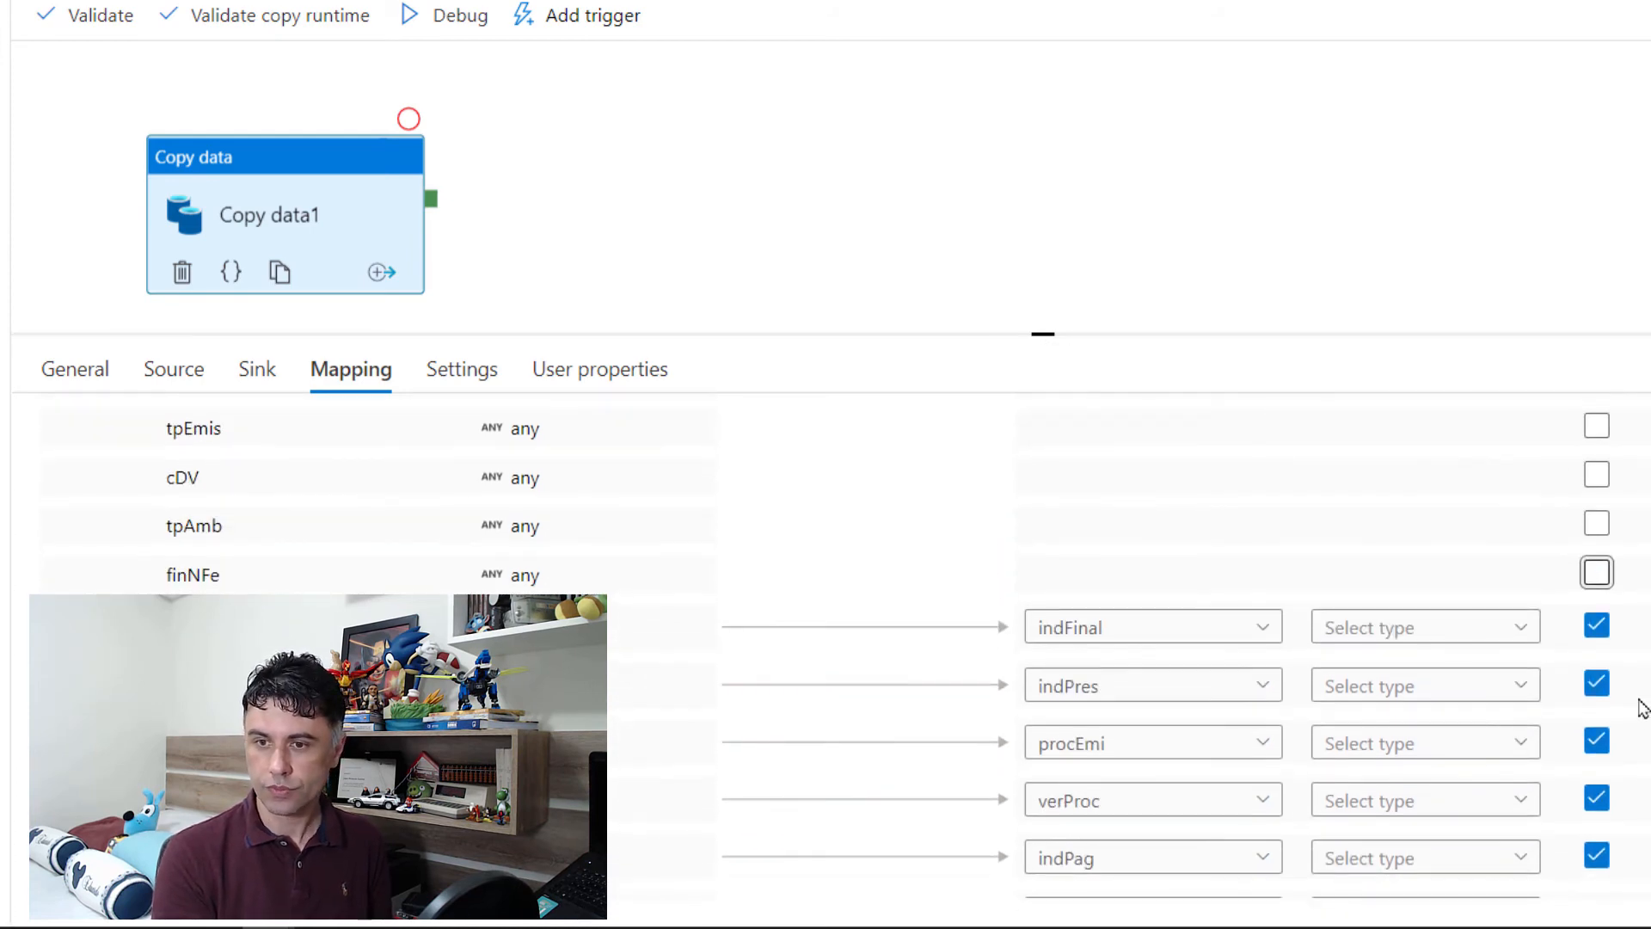
click(1600, 641)
click(1600, 685)
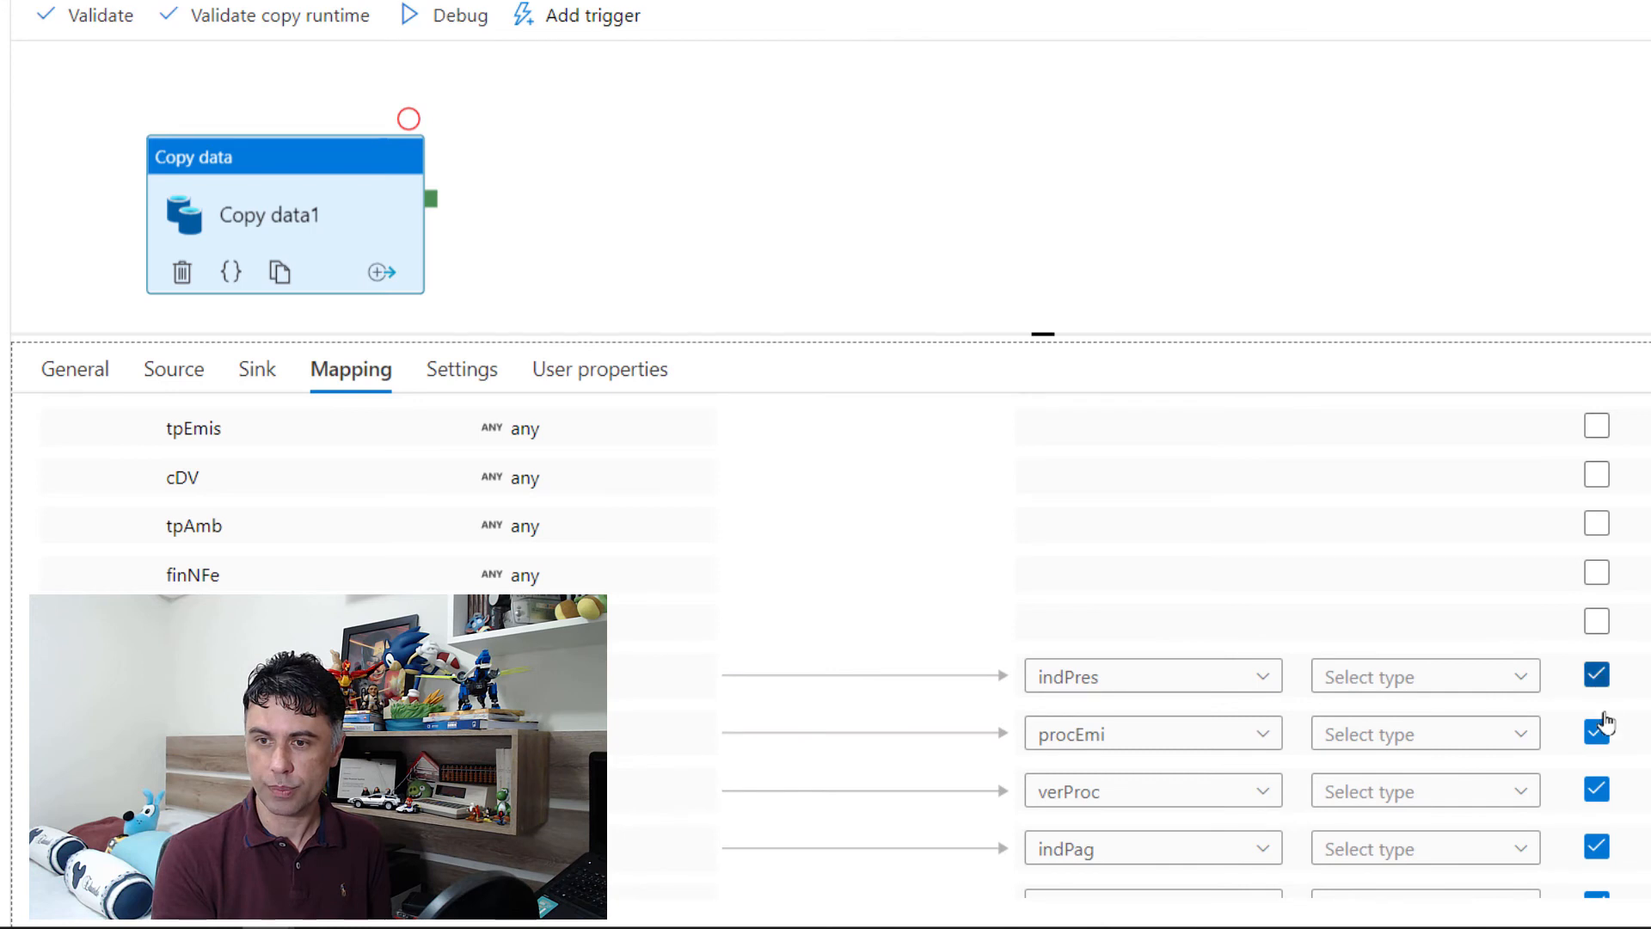
click(1602, 727)
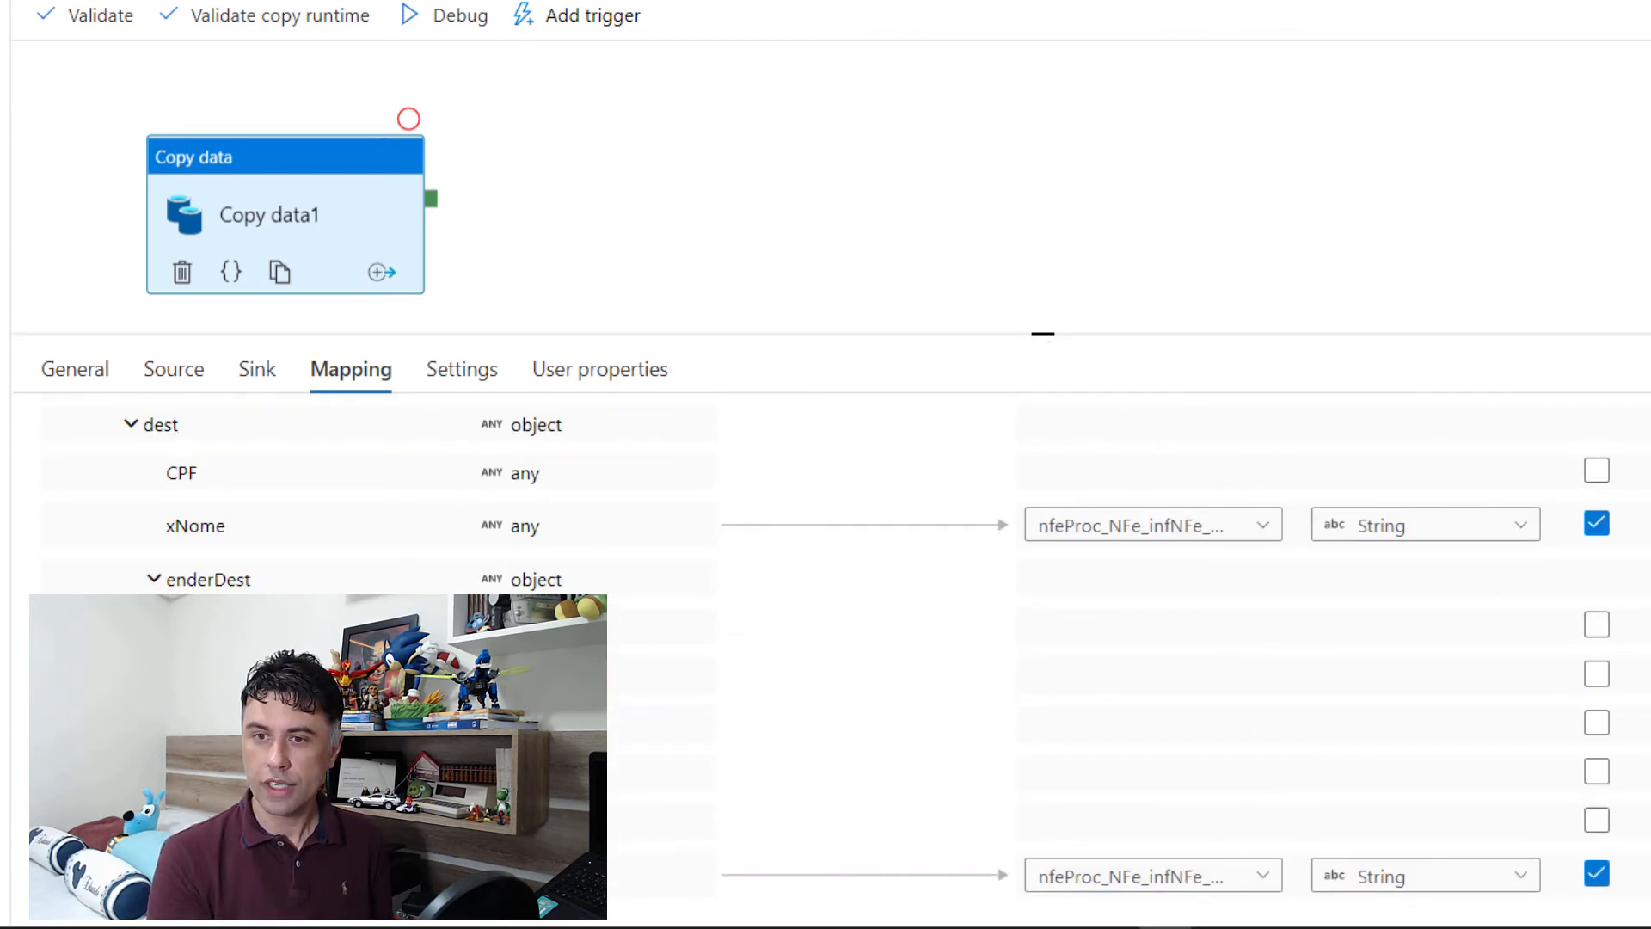
Step: Shorten the sink column name of the xNome field under dest to dest_xNome
click(1198, 522)
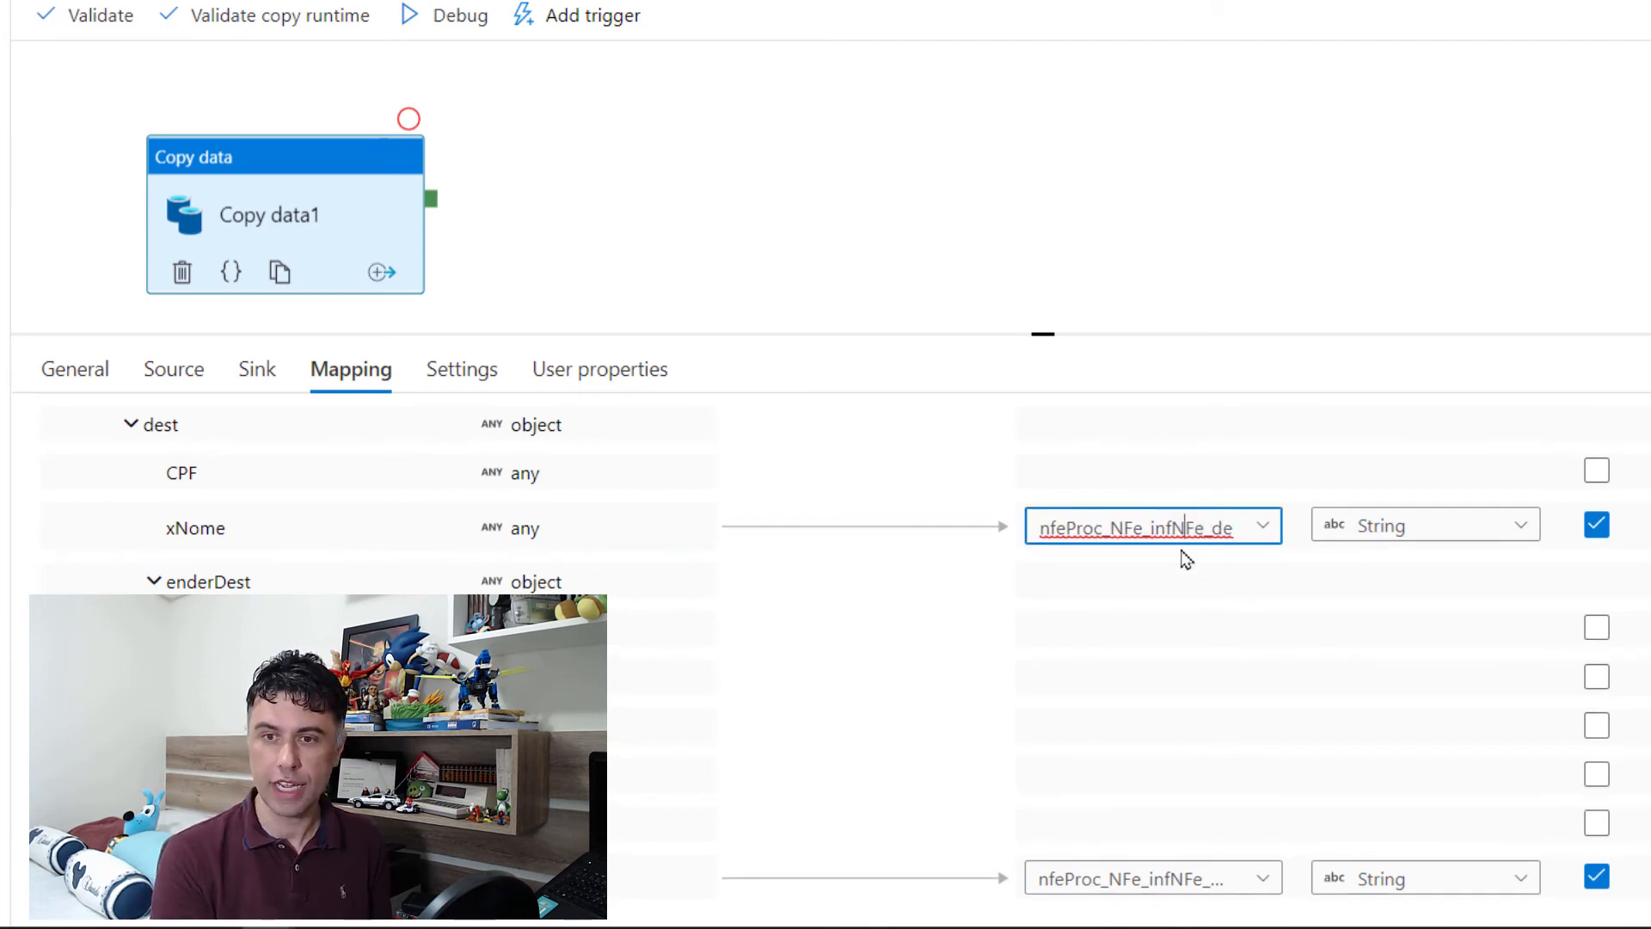
drag(1150, 527, 1040, 526)
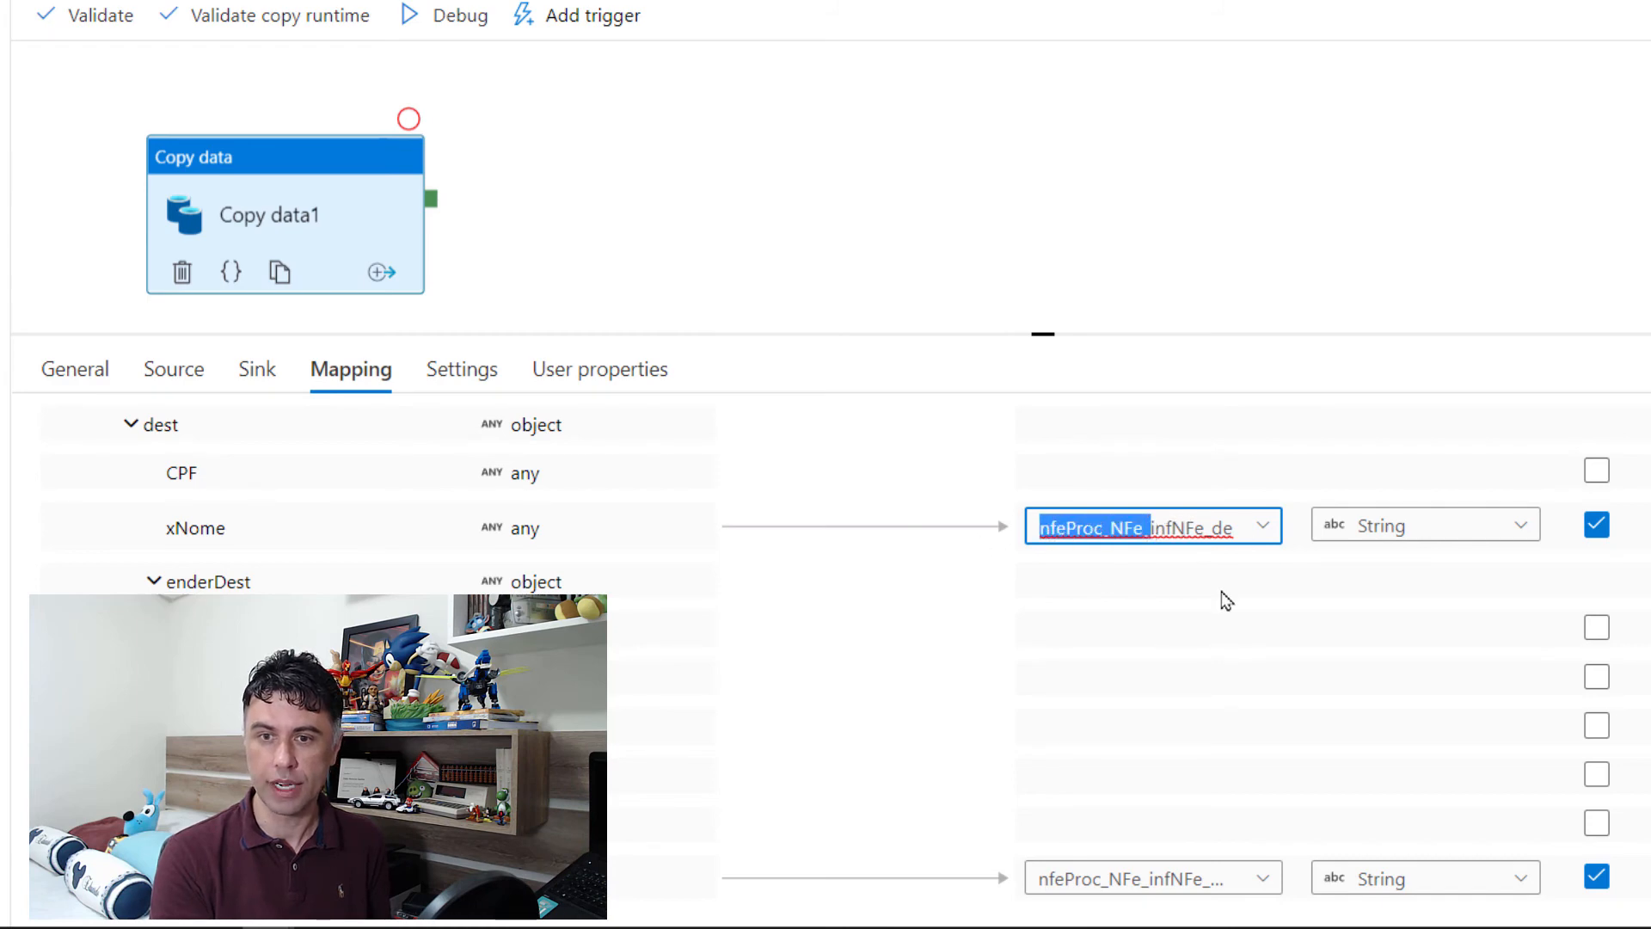
key(BackSpace)
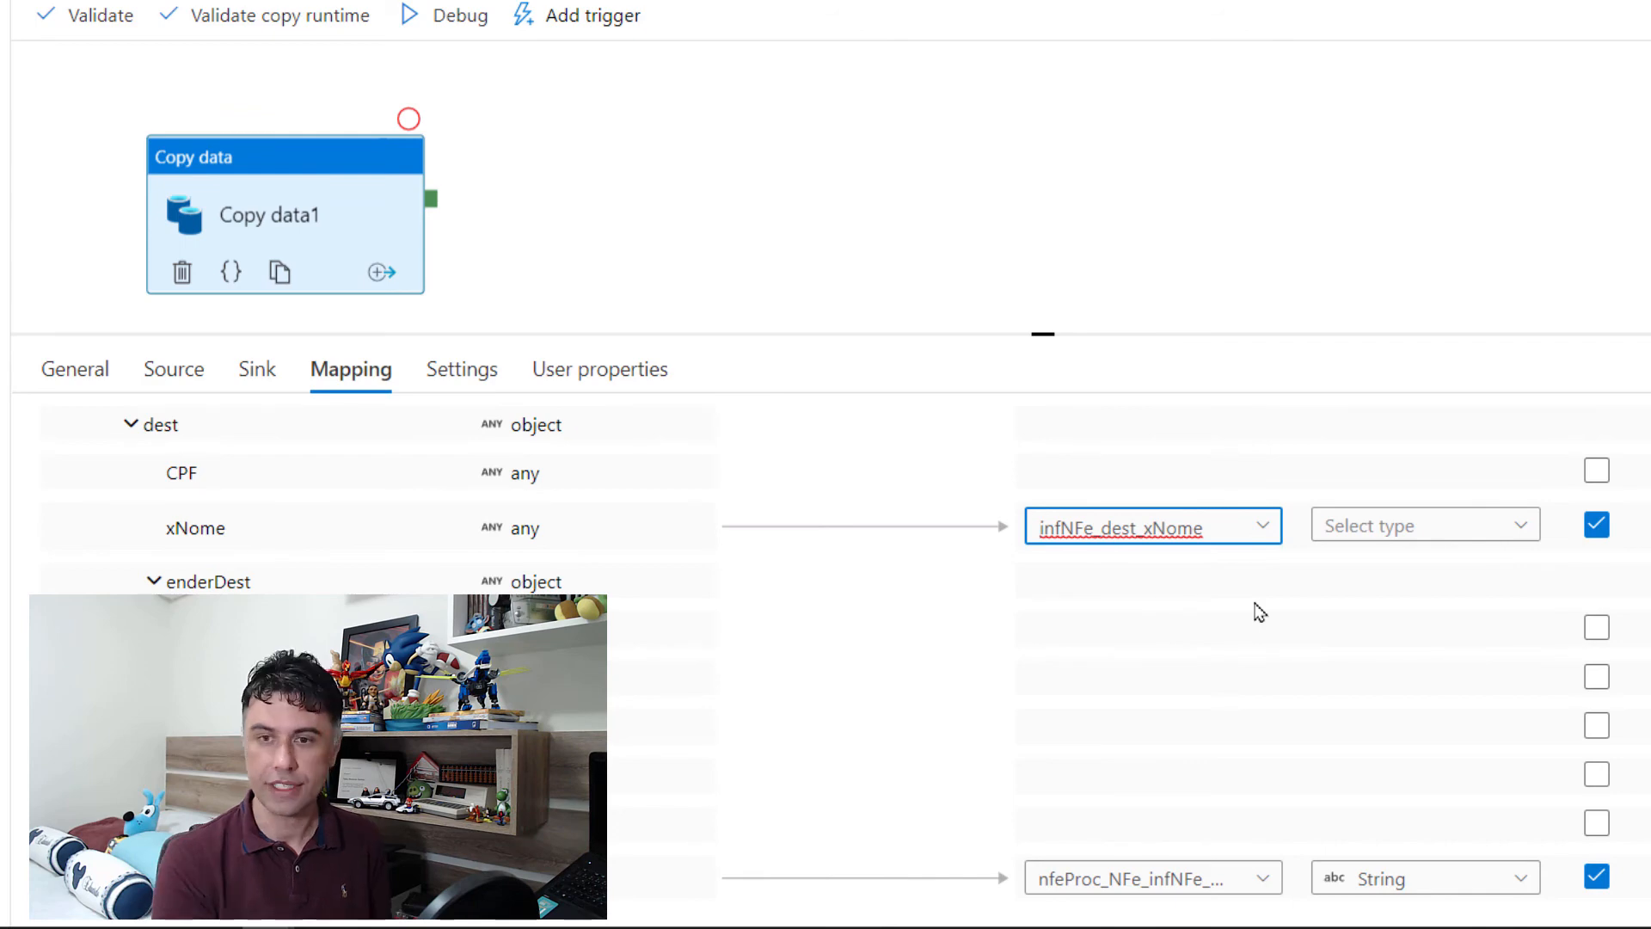
key(Delete)
key(Delete)
key(Delete)
key(Delete)
key(Delete)
key(Delete)
key(Delete)
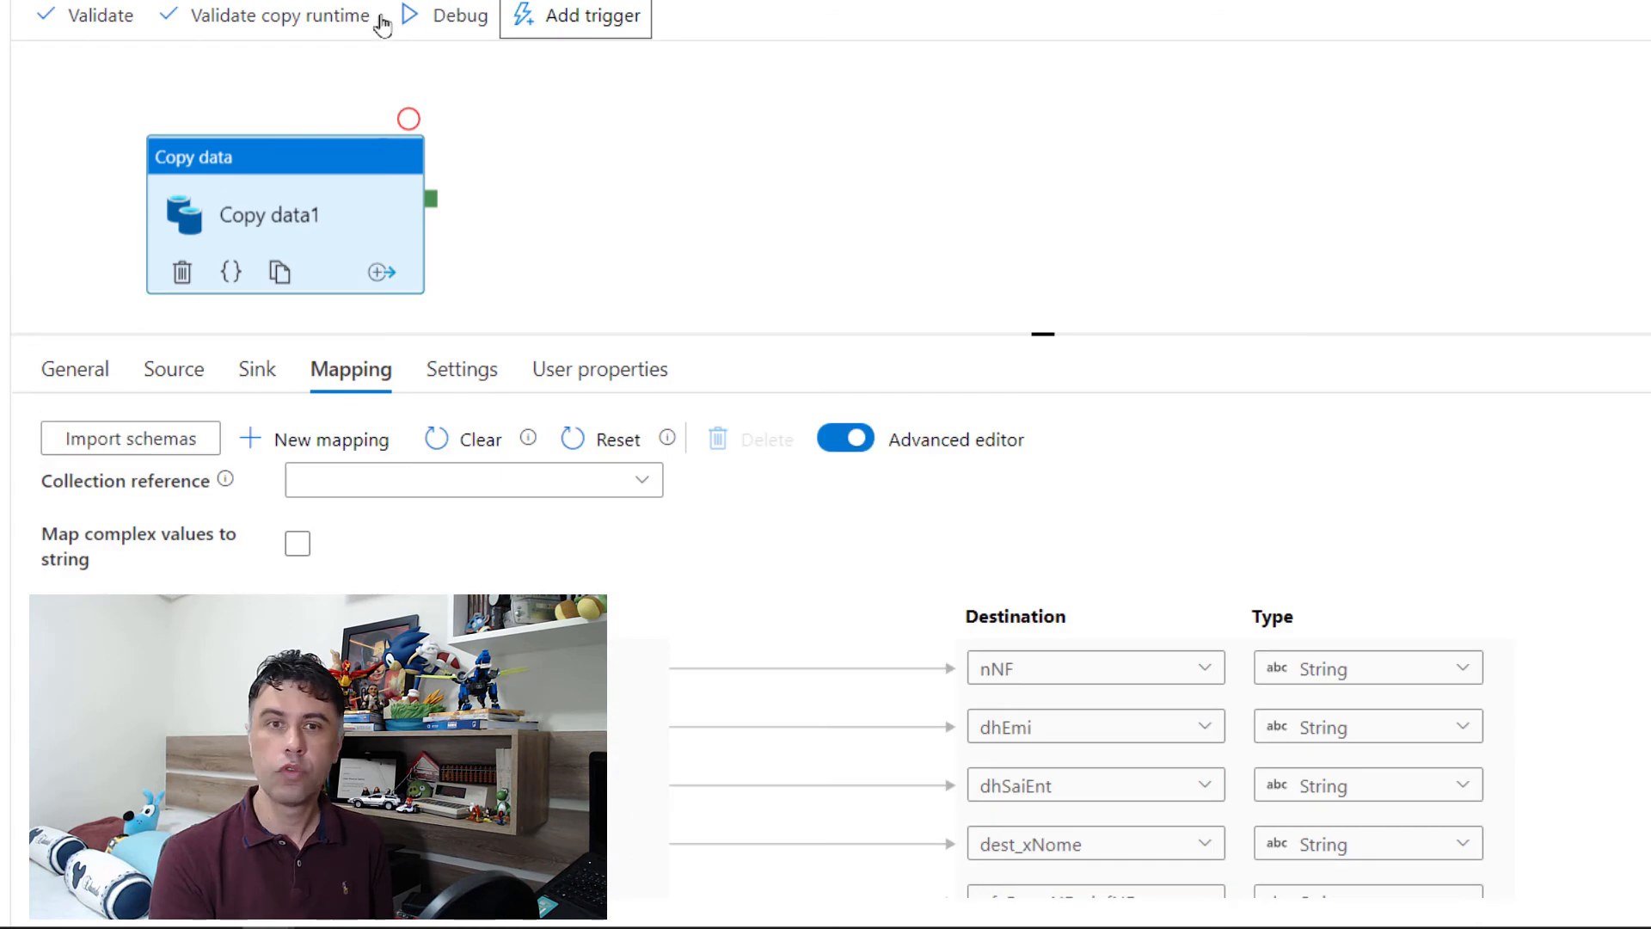
Step: Publish all pending changes, covering the Ler-Nota-Fiscal pipeline and the NotaFiscalXml01 and AzureSqlNotaFiscal01 datasets
click(441, 47)
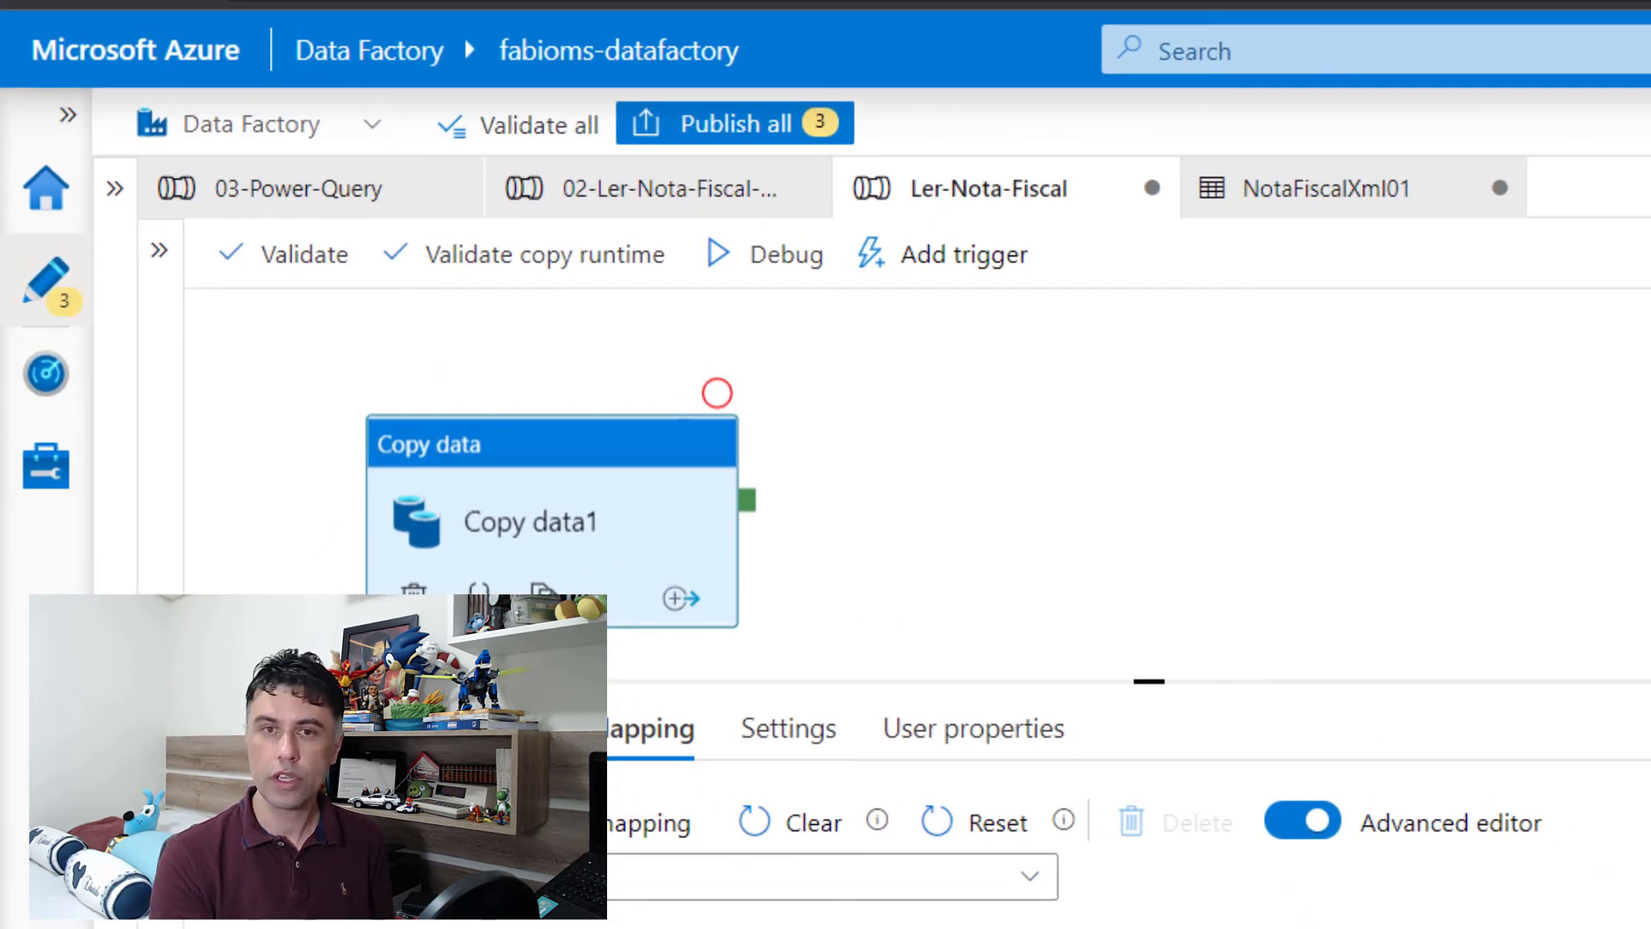
click(731, 126)
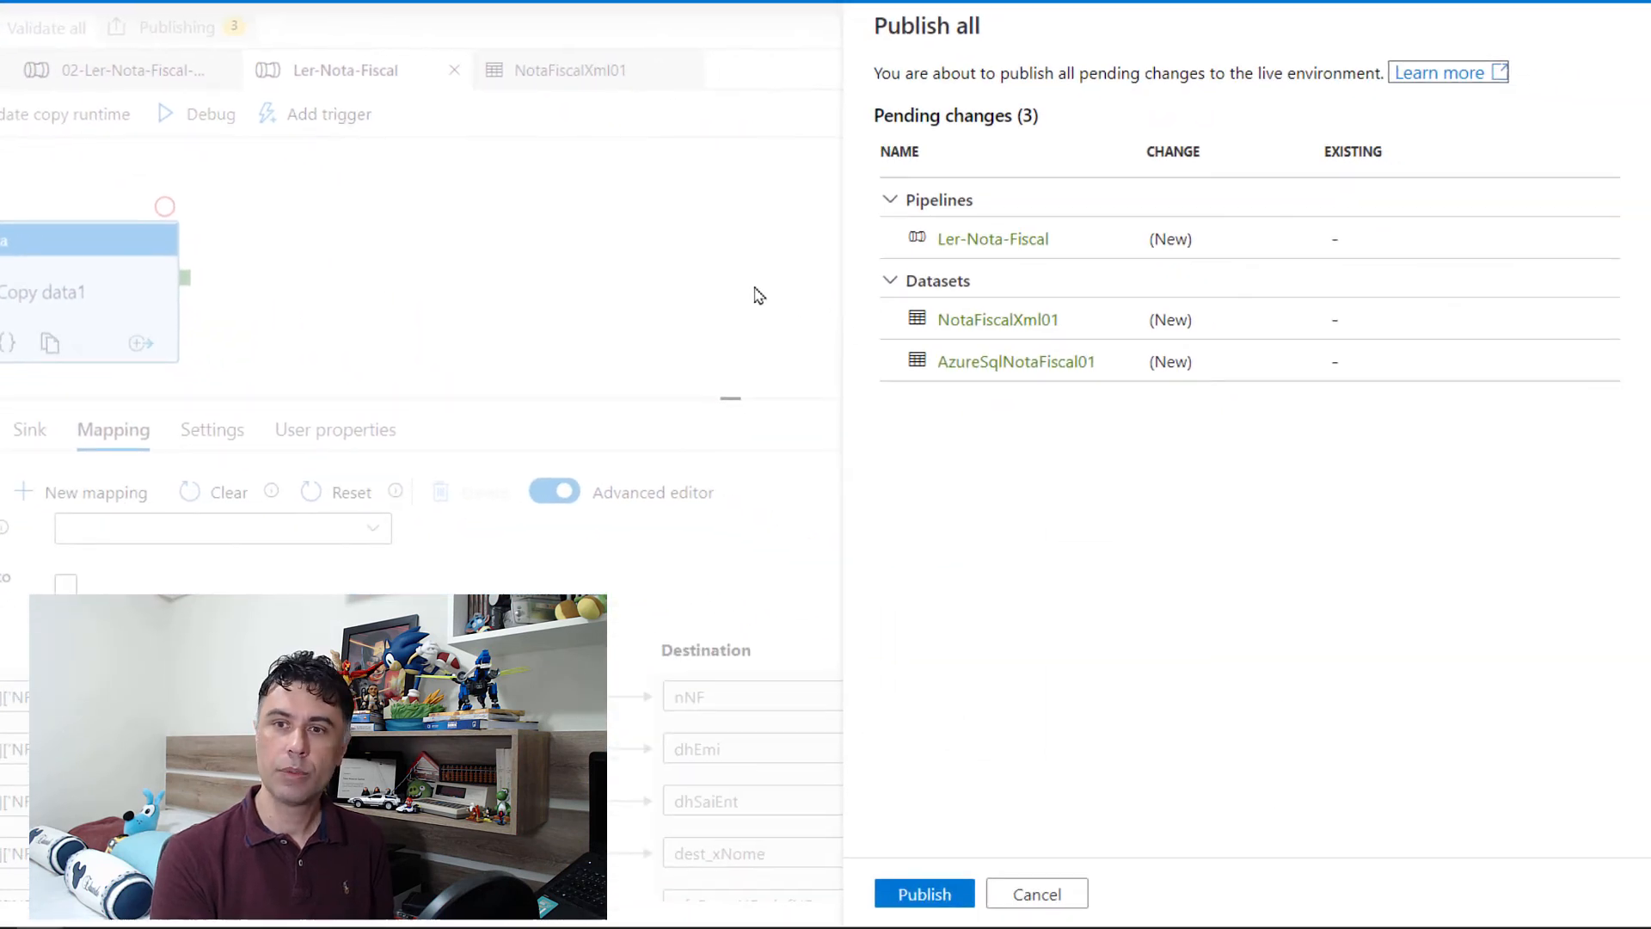
click(925, 893)
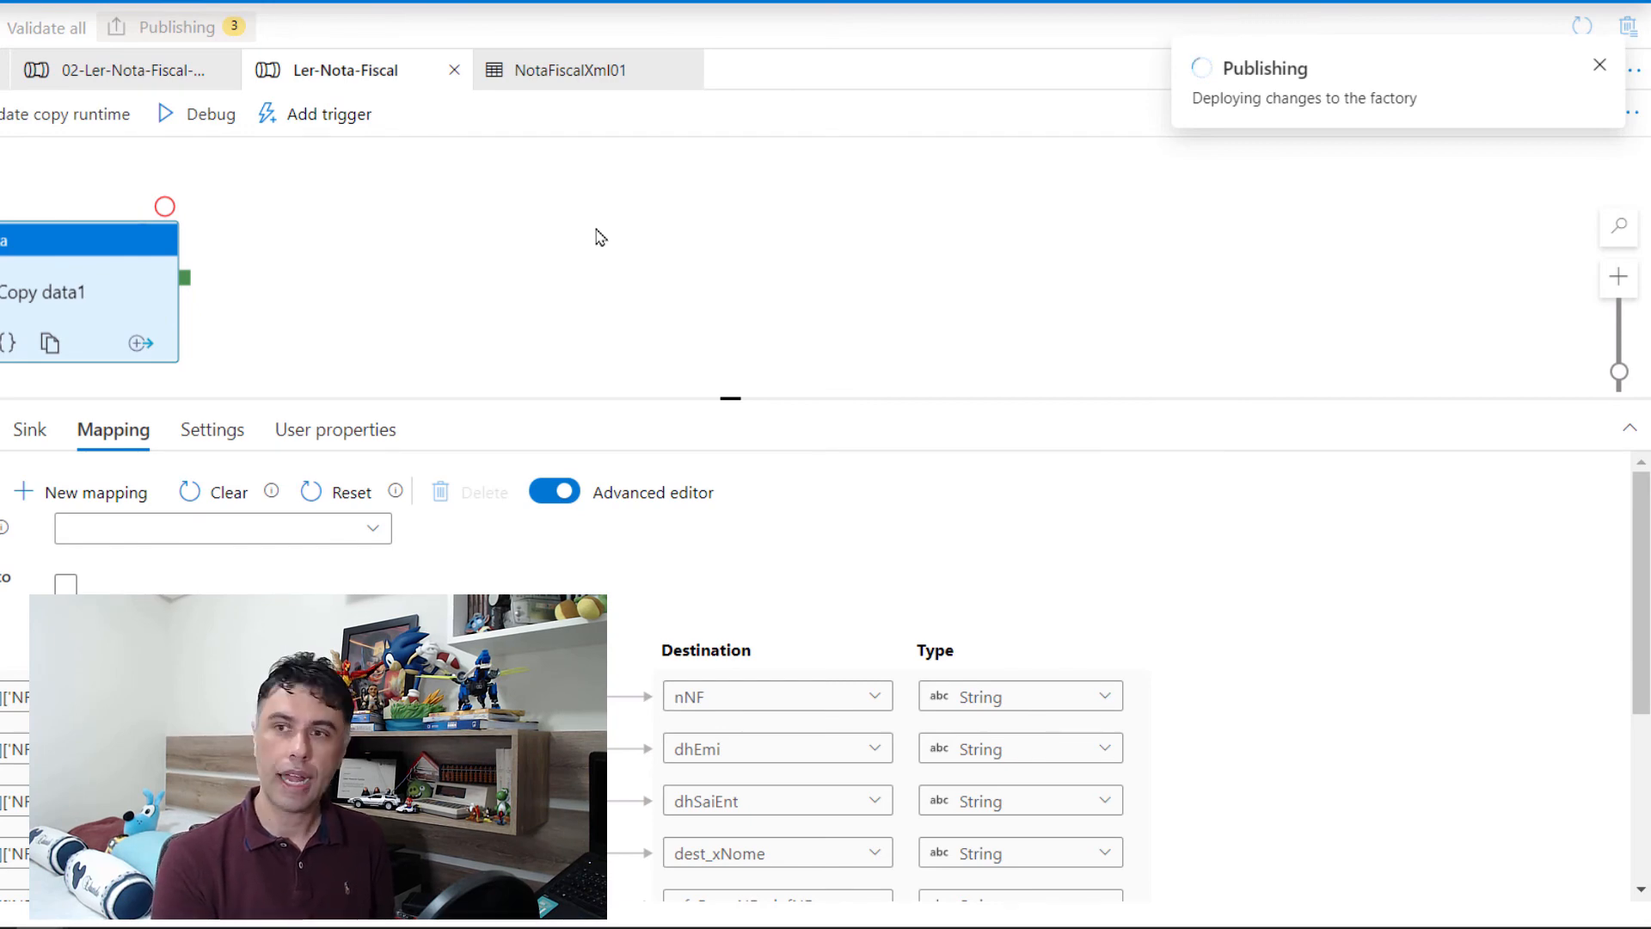
Step: Trigger the published Ler-Nota-Fiscal pipeline to run immediately and open its run in the monitoring view
click(353, 115)
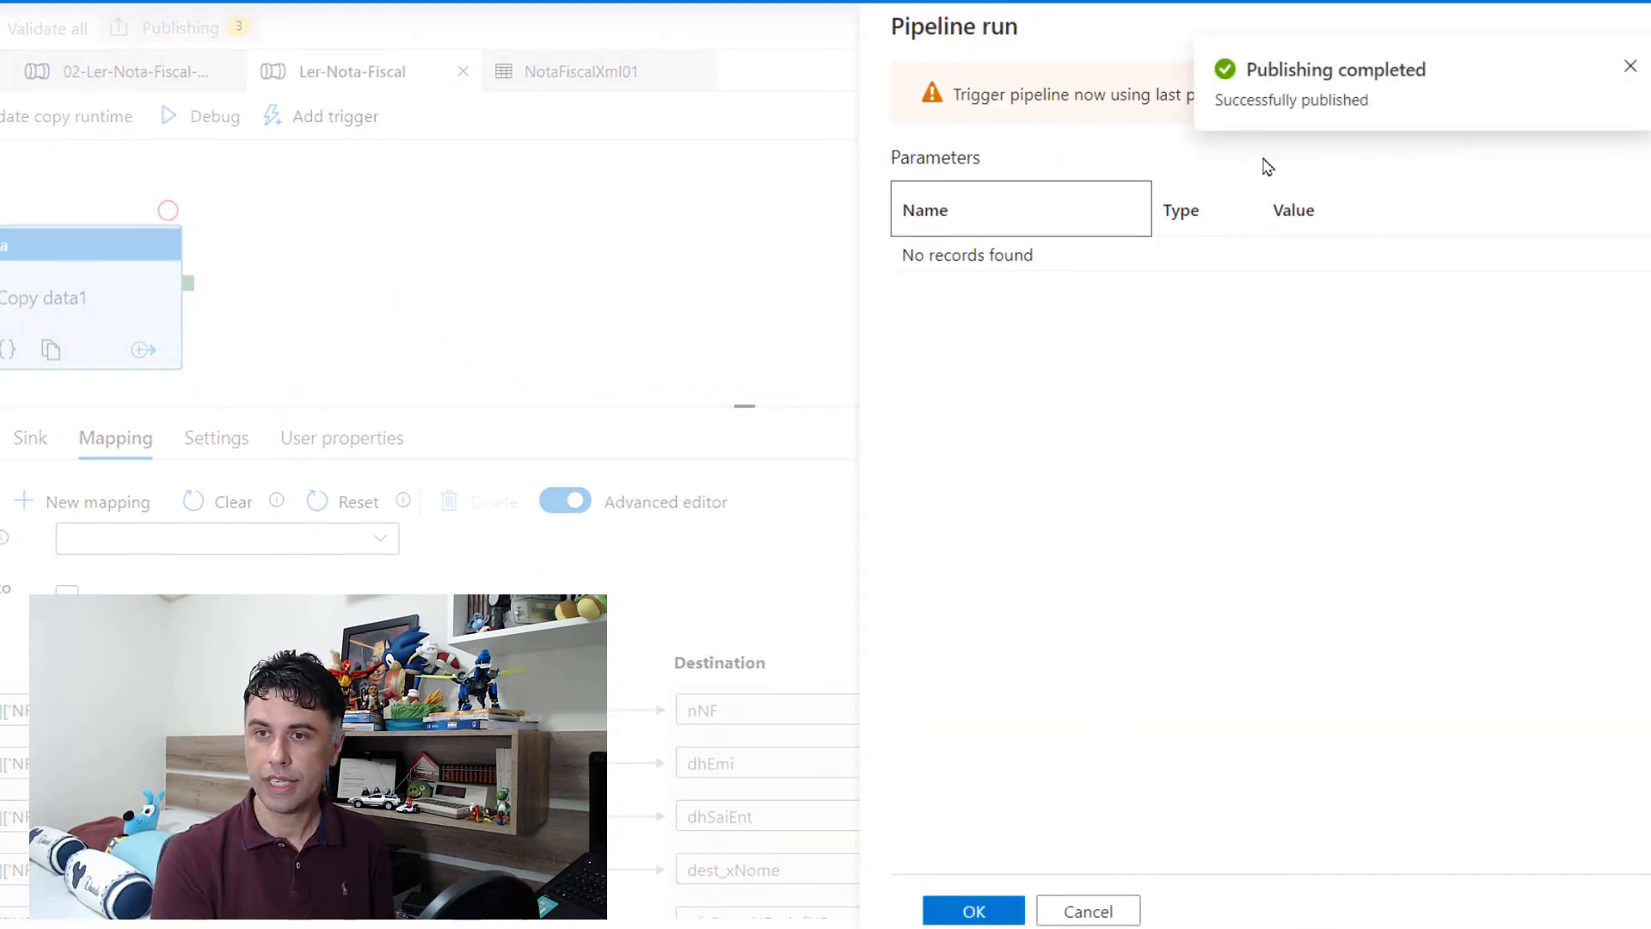
click(975, 911)
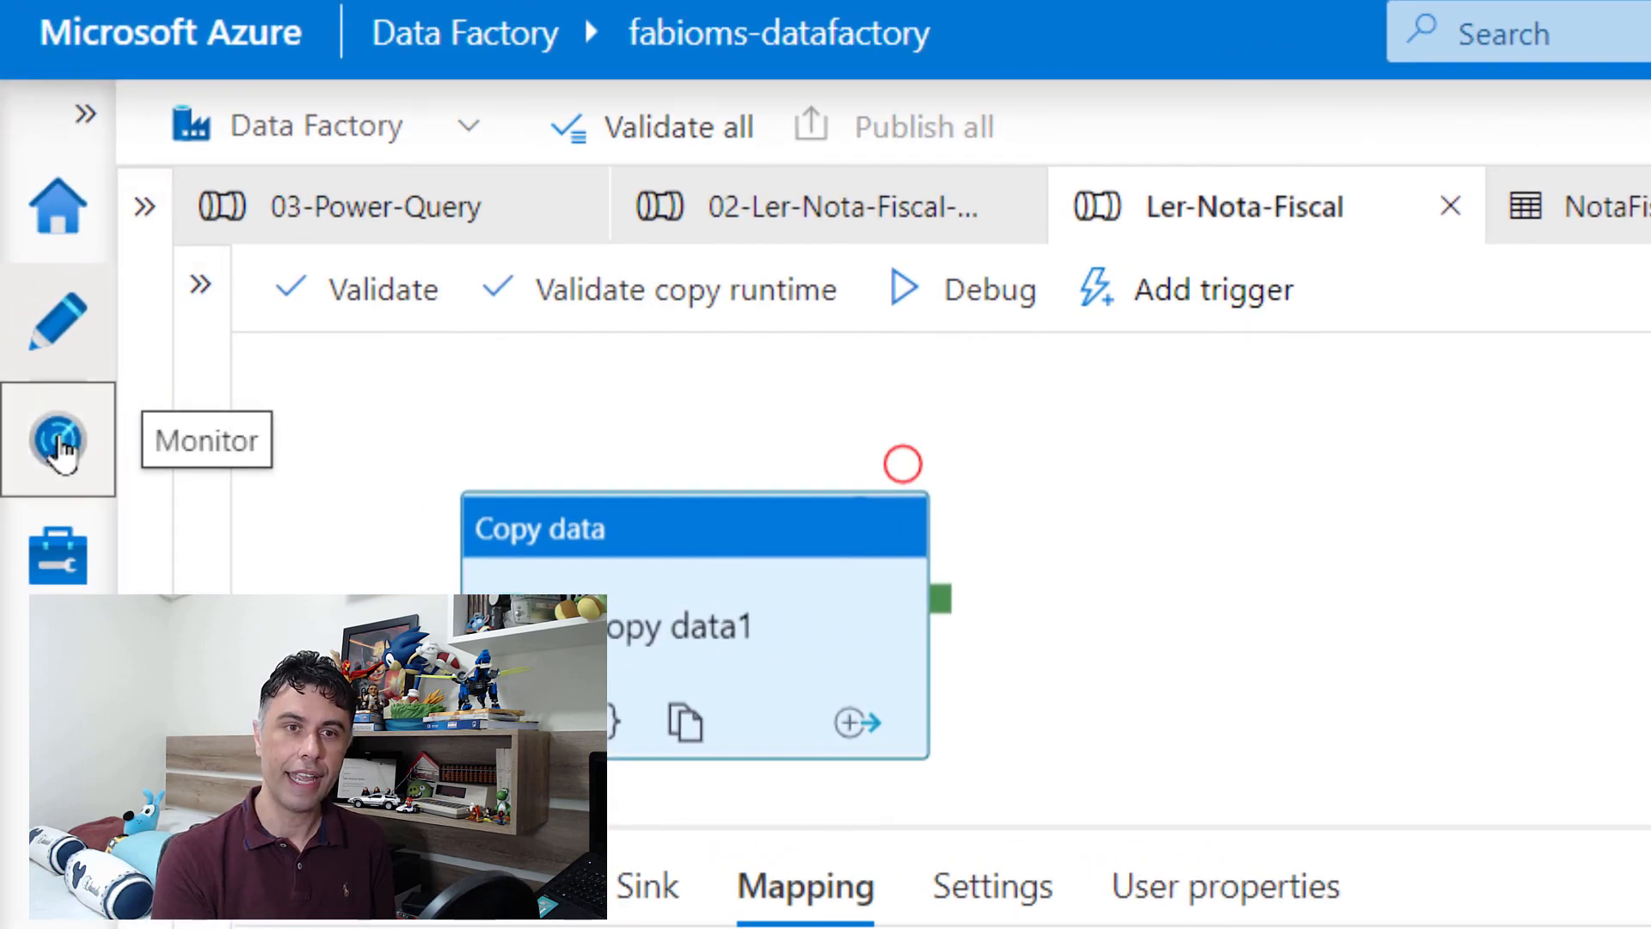
click(58, 440)
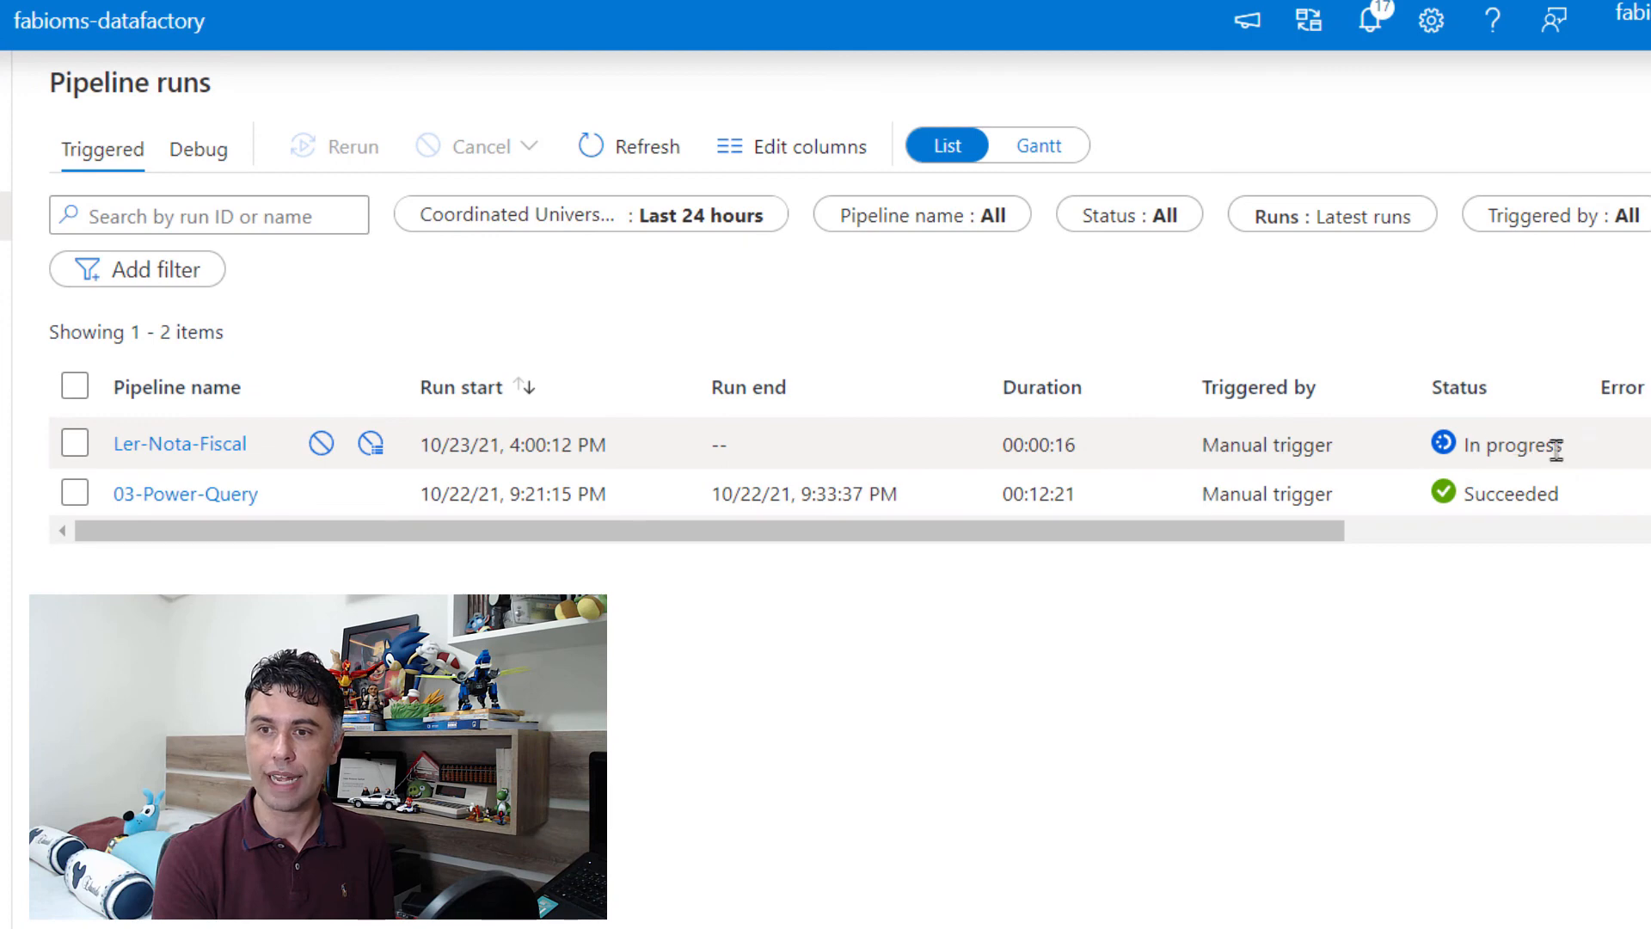
click(167, 444)
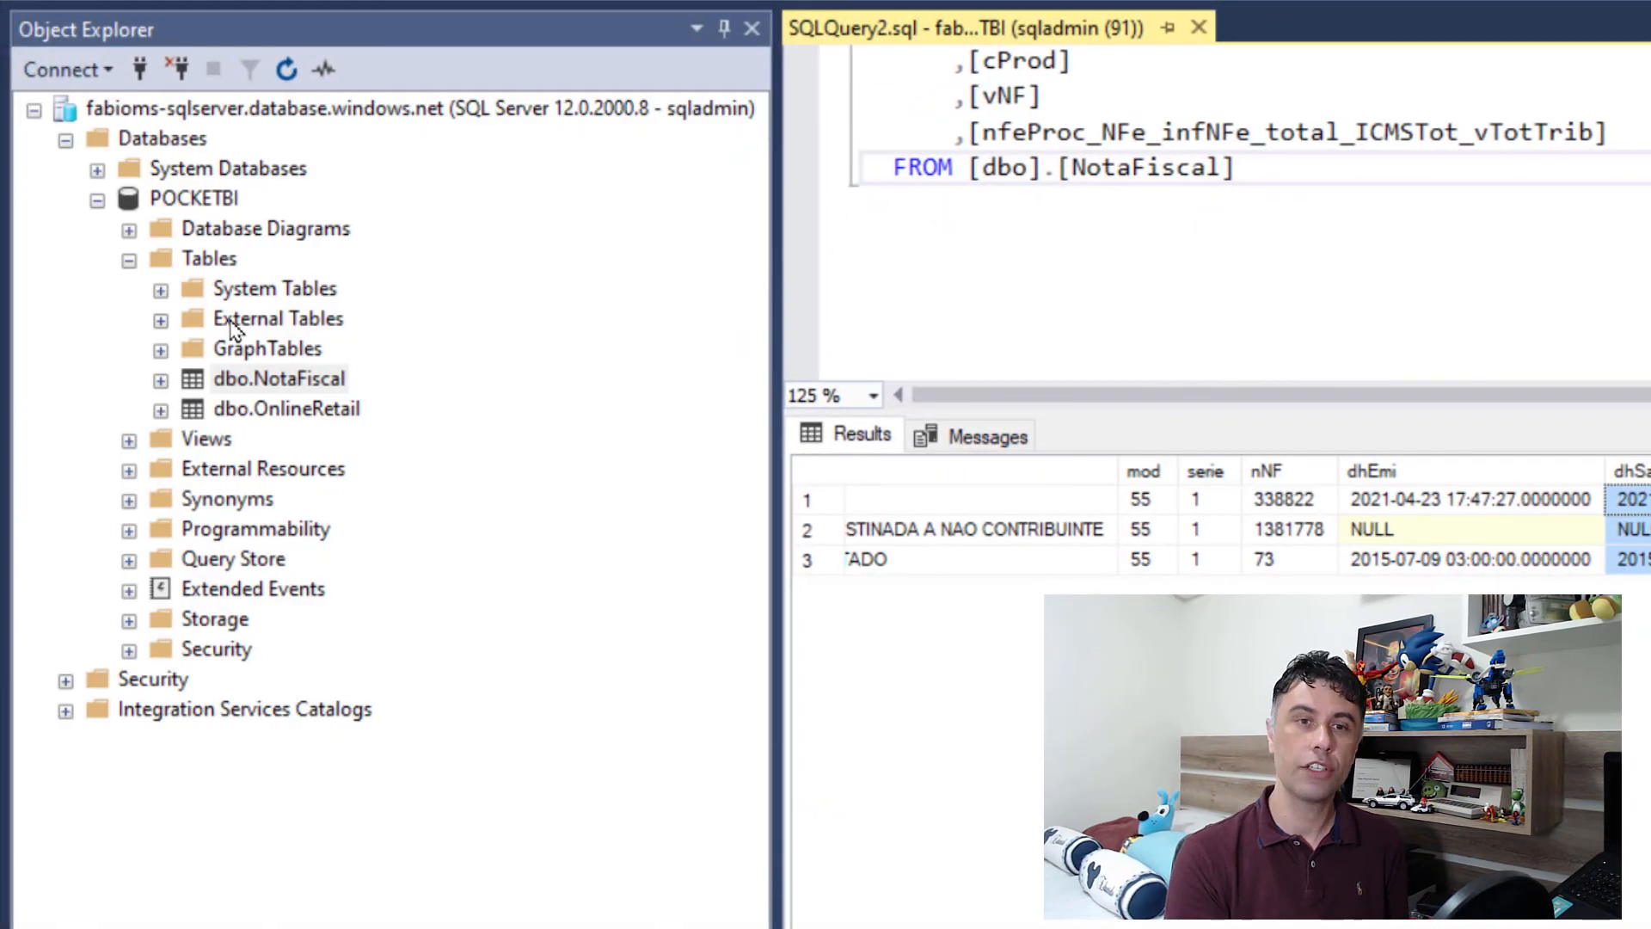
Step: Switch to SQL Server Management Studio, refresh the POCKETBI tables and query the top 1000 rows of dbo.NotaFiscal01
right_click(221, 269)
click(288, 416)
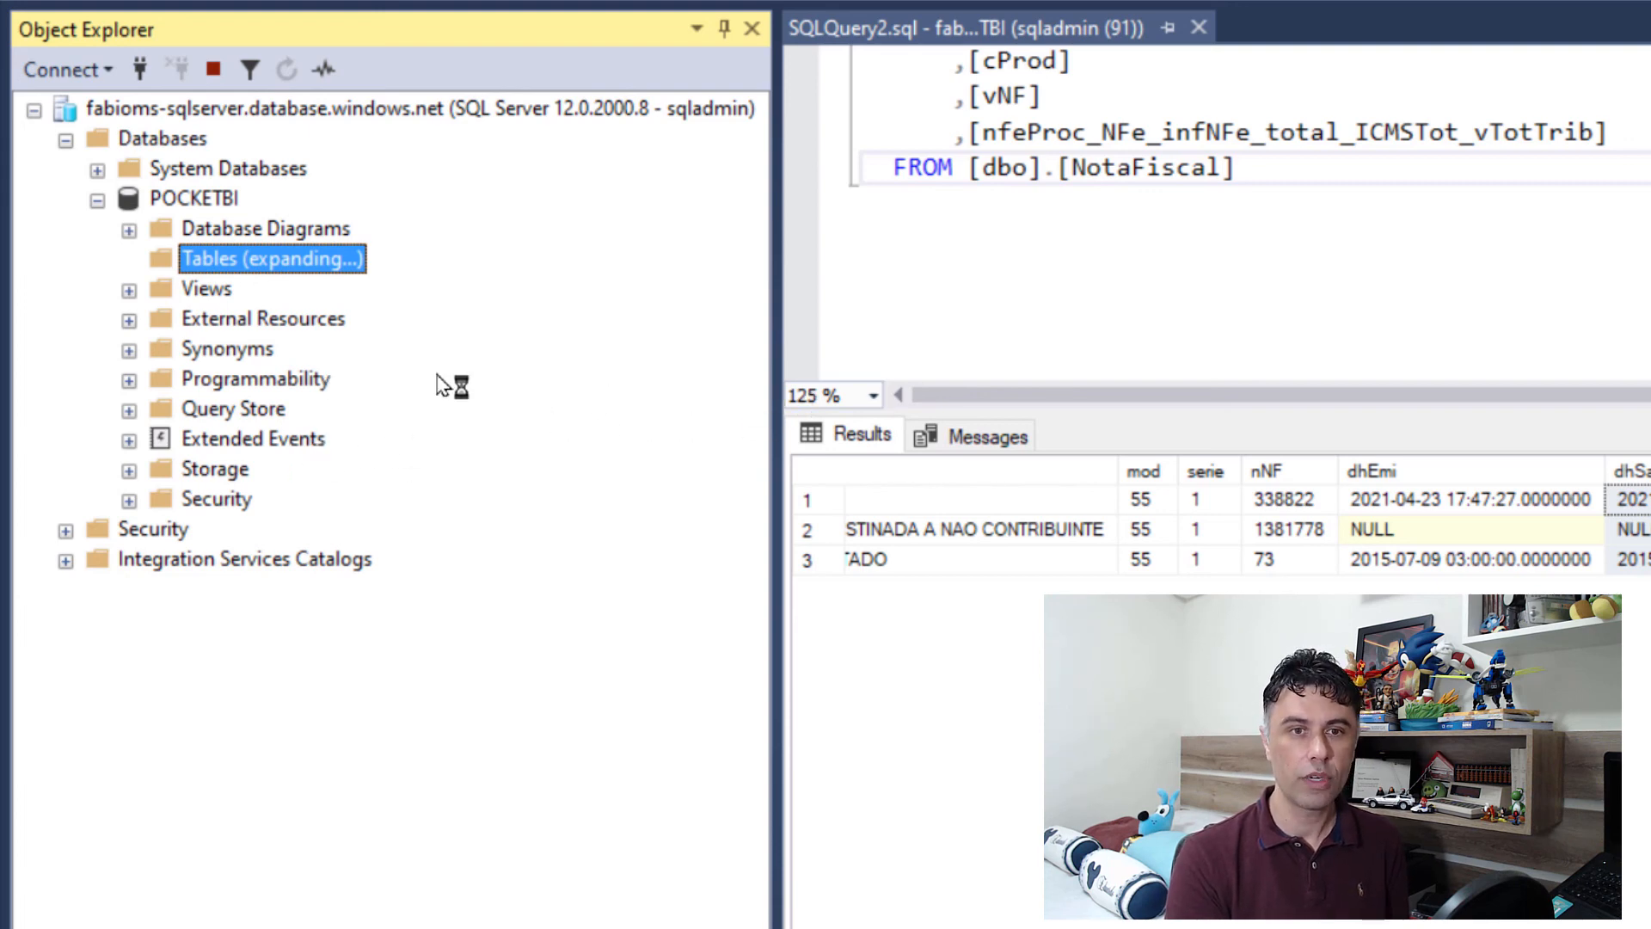
click(330, 411)
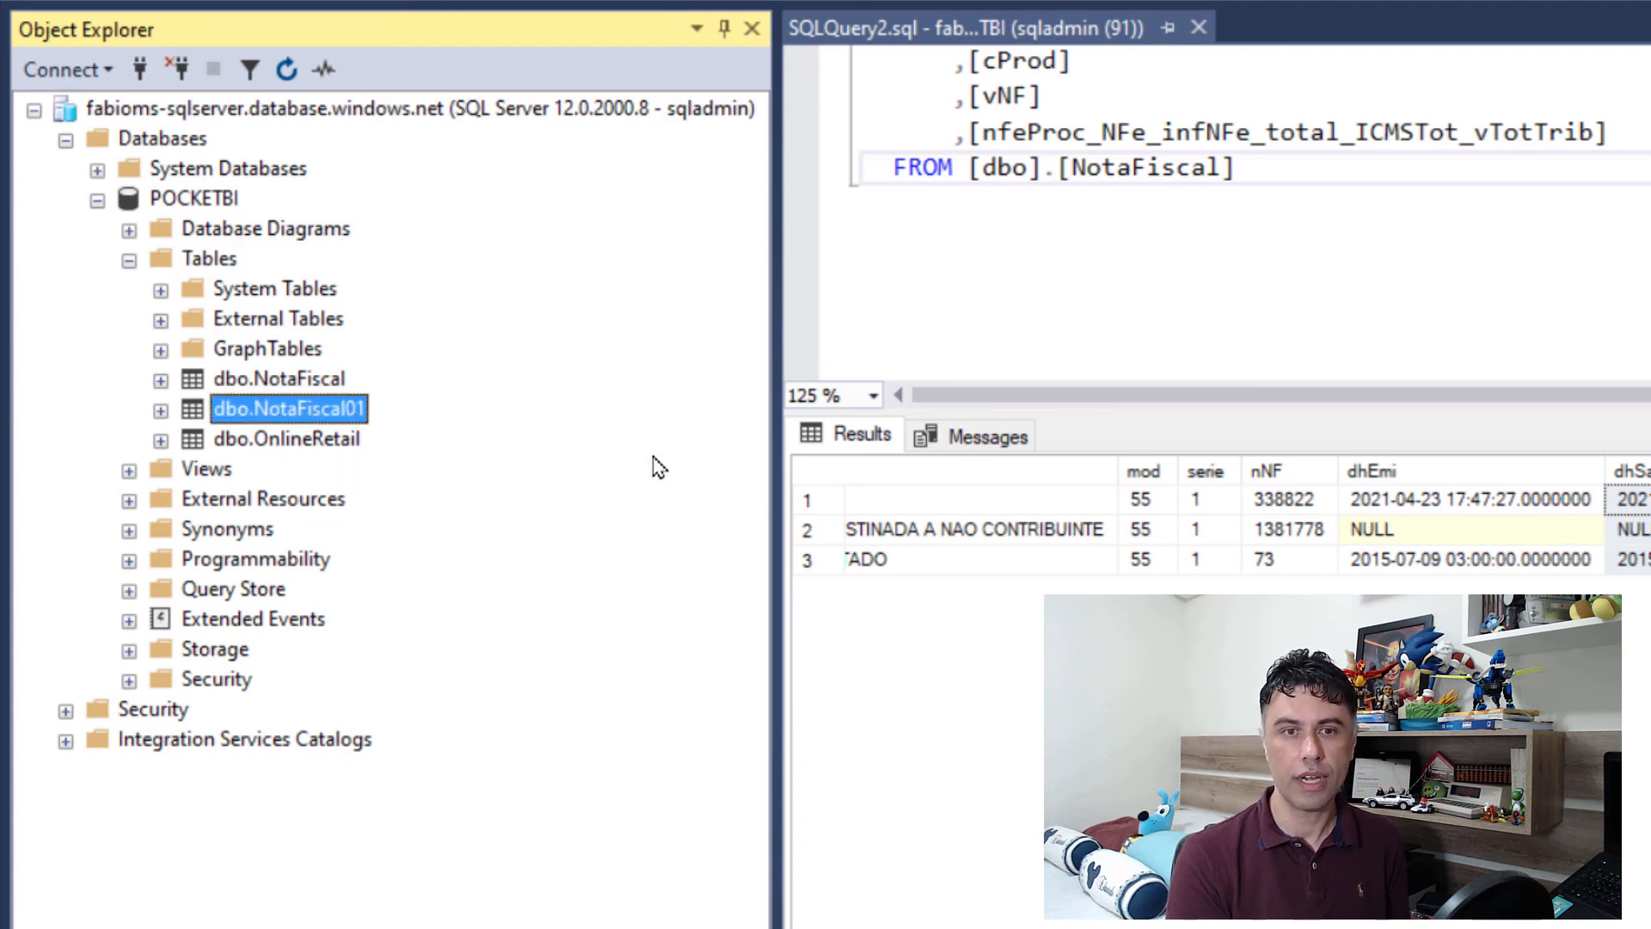
right_click(591, 409)
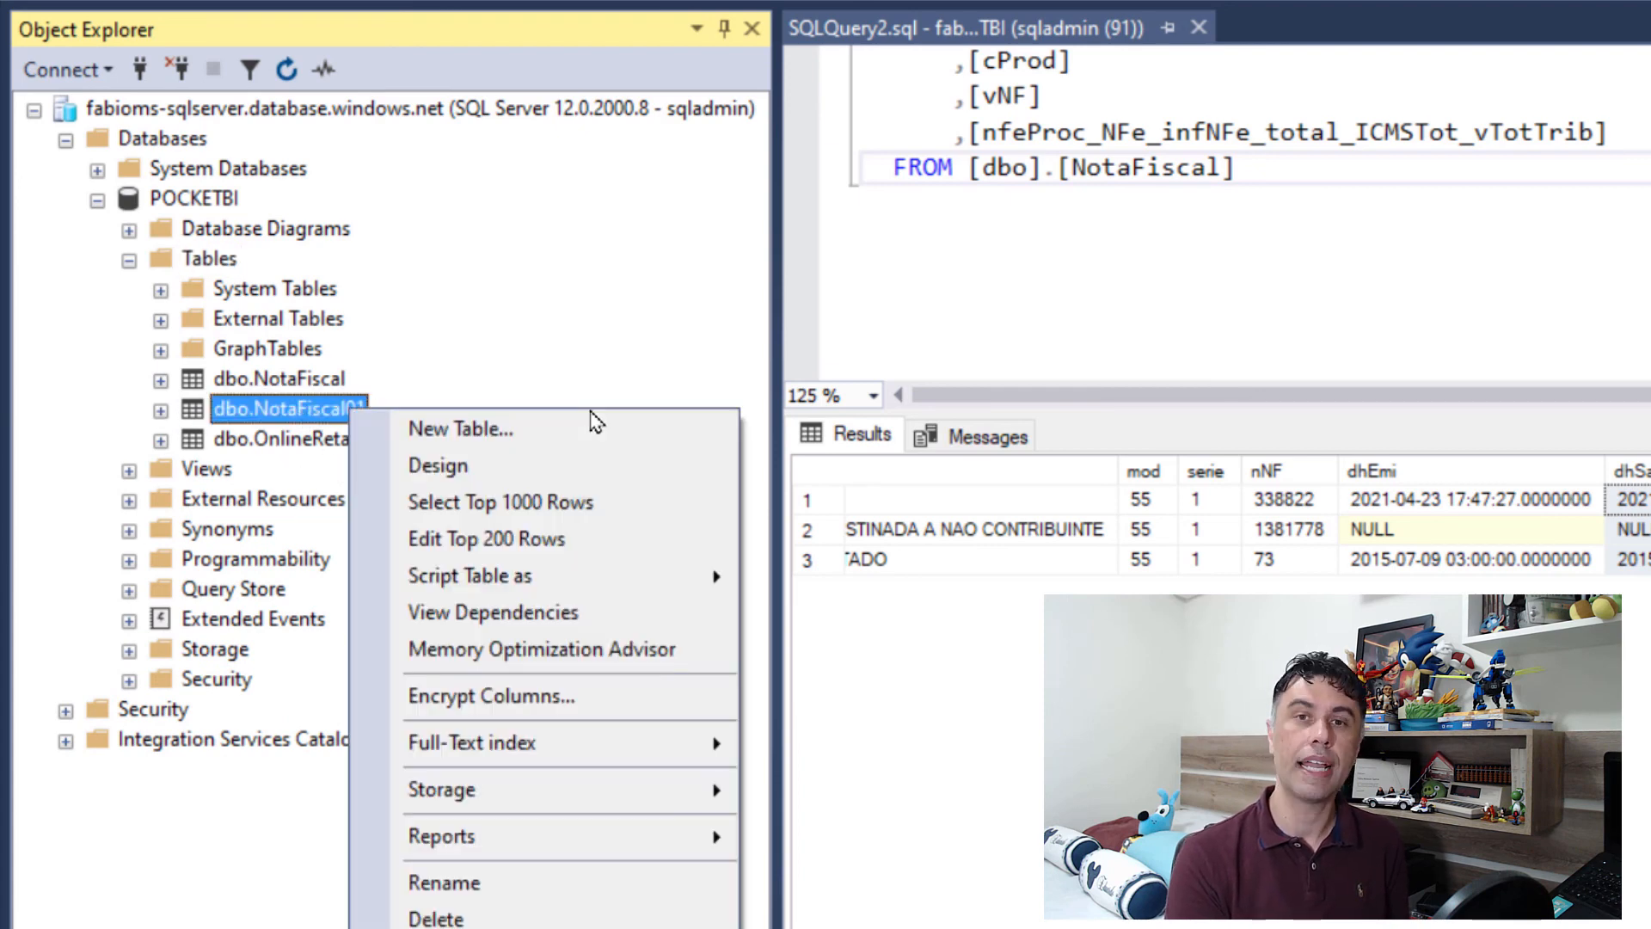
click(553, 508)
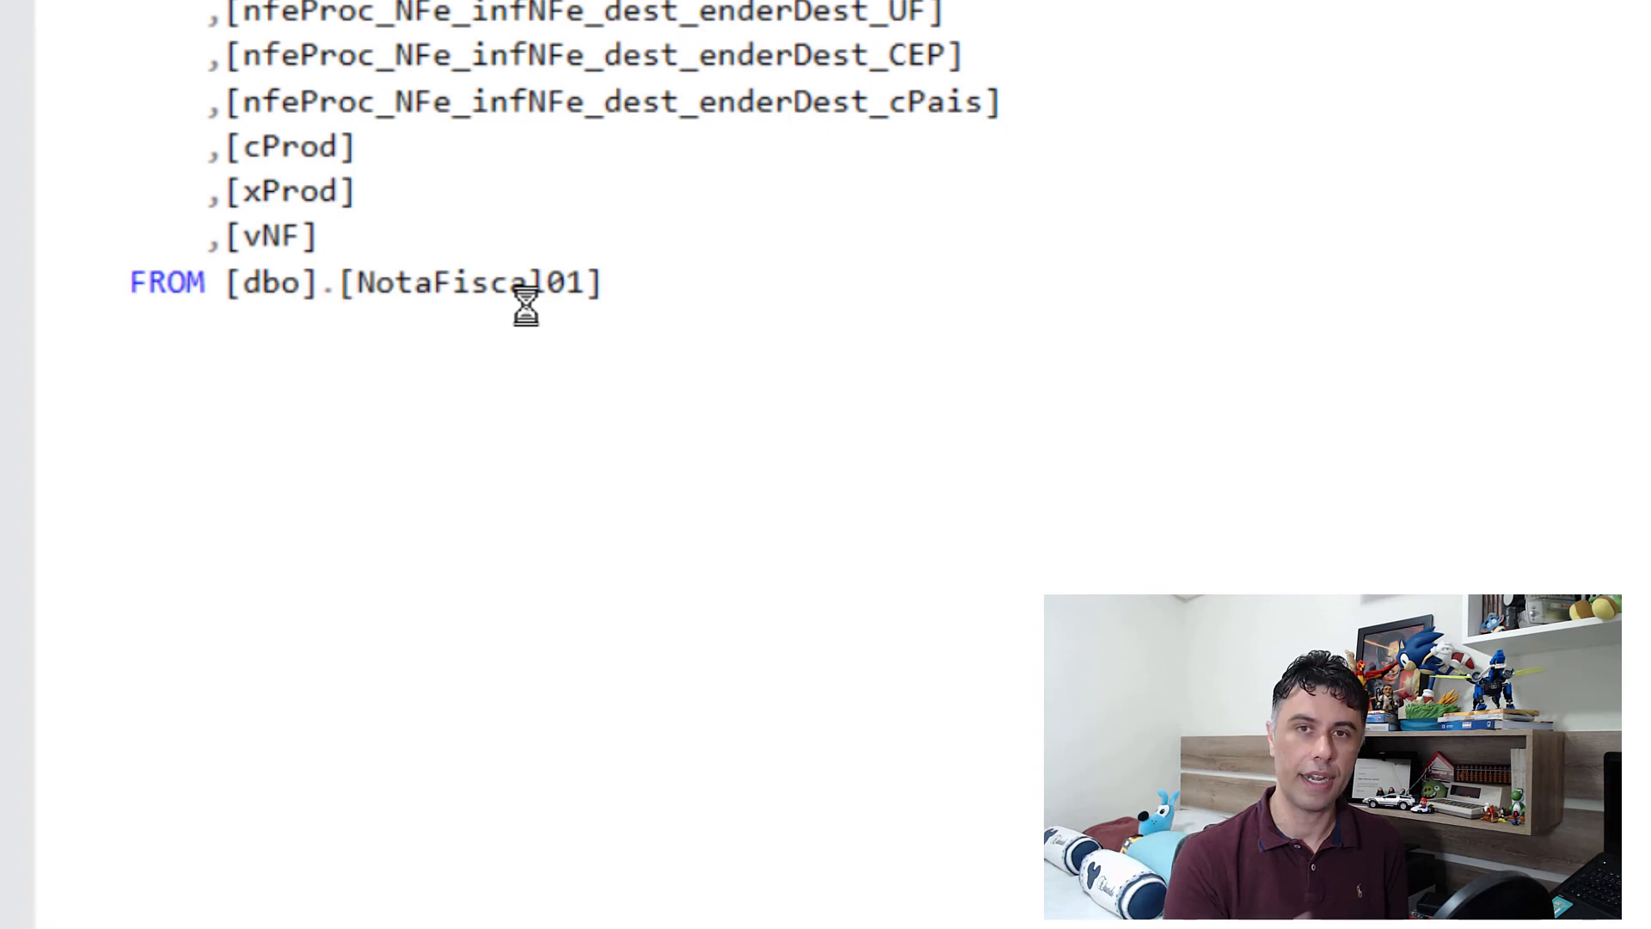
Step: Examine the loaded NotaFiscal01 rows, checking the invoice numbers, the dest_xNome column and the recipient UF column
drag(619, 487, 617, 368)
click(129, 521)
click(133, 563)
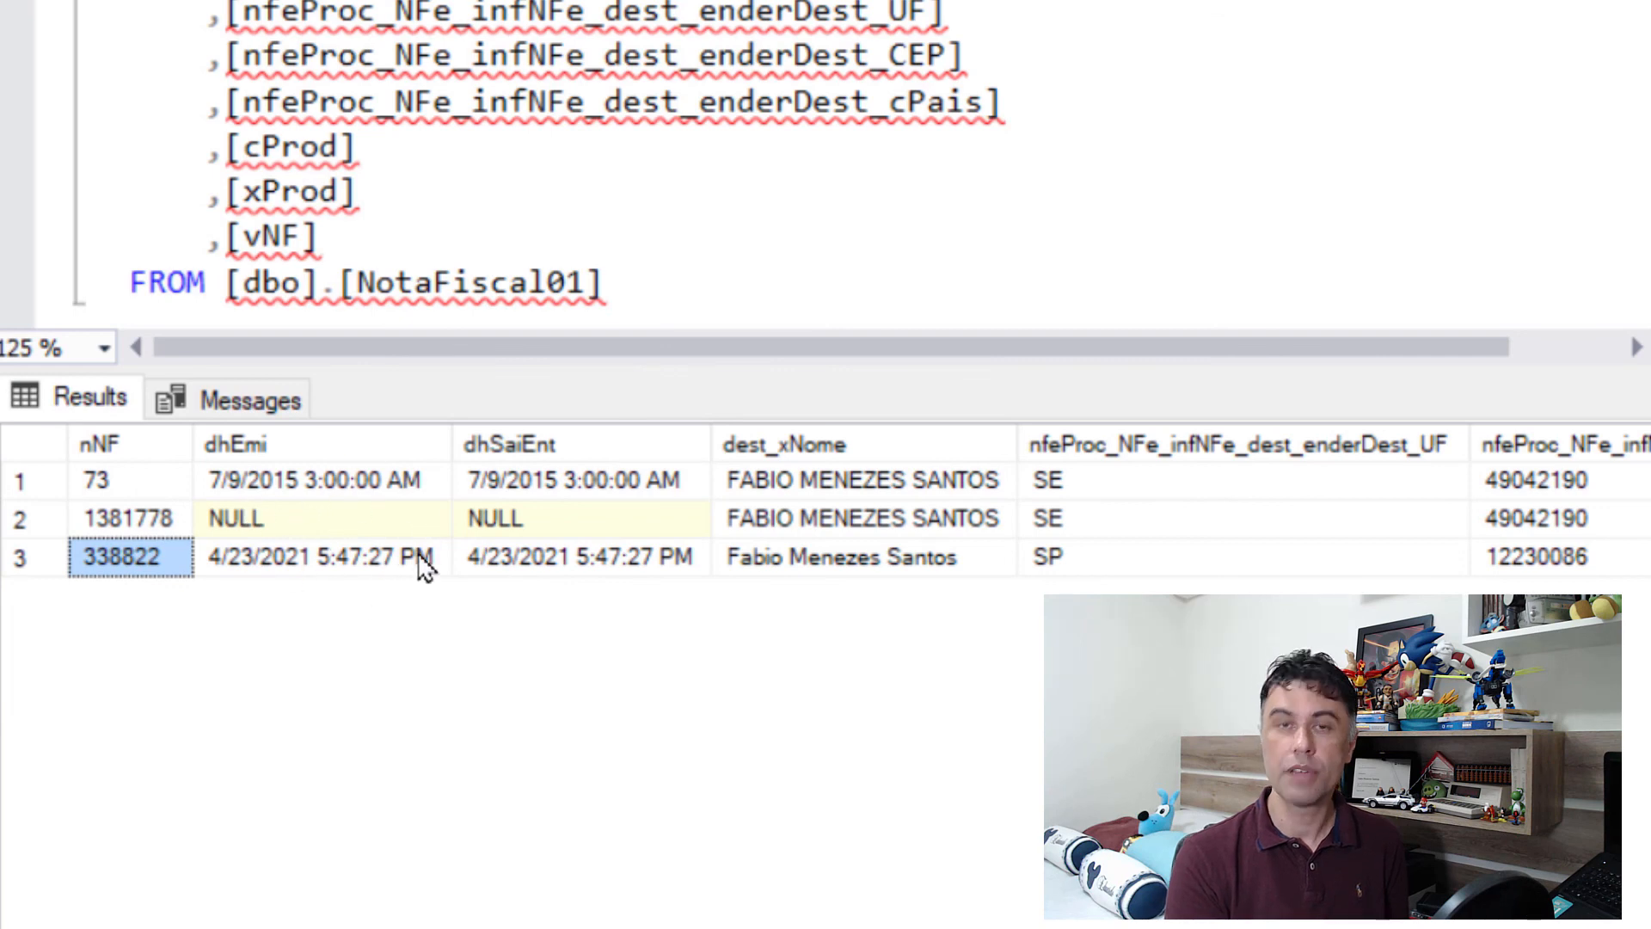
drag(929, 475, 928, 560)
drag(1153, 492, 1154, 564)
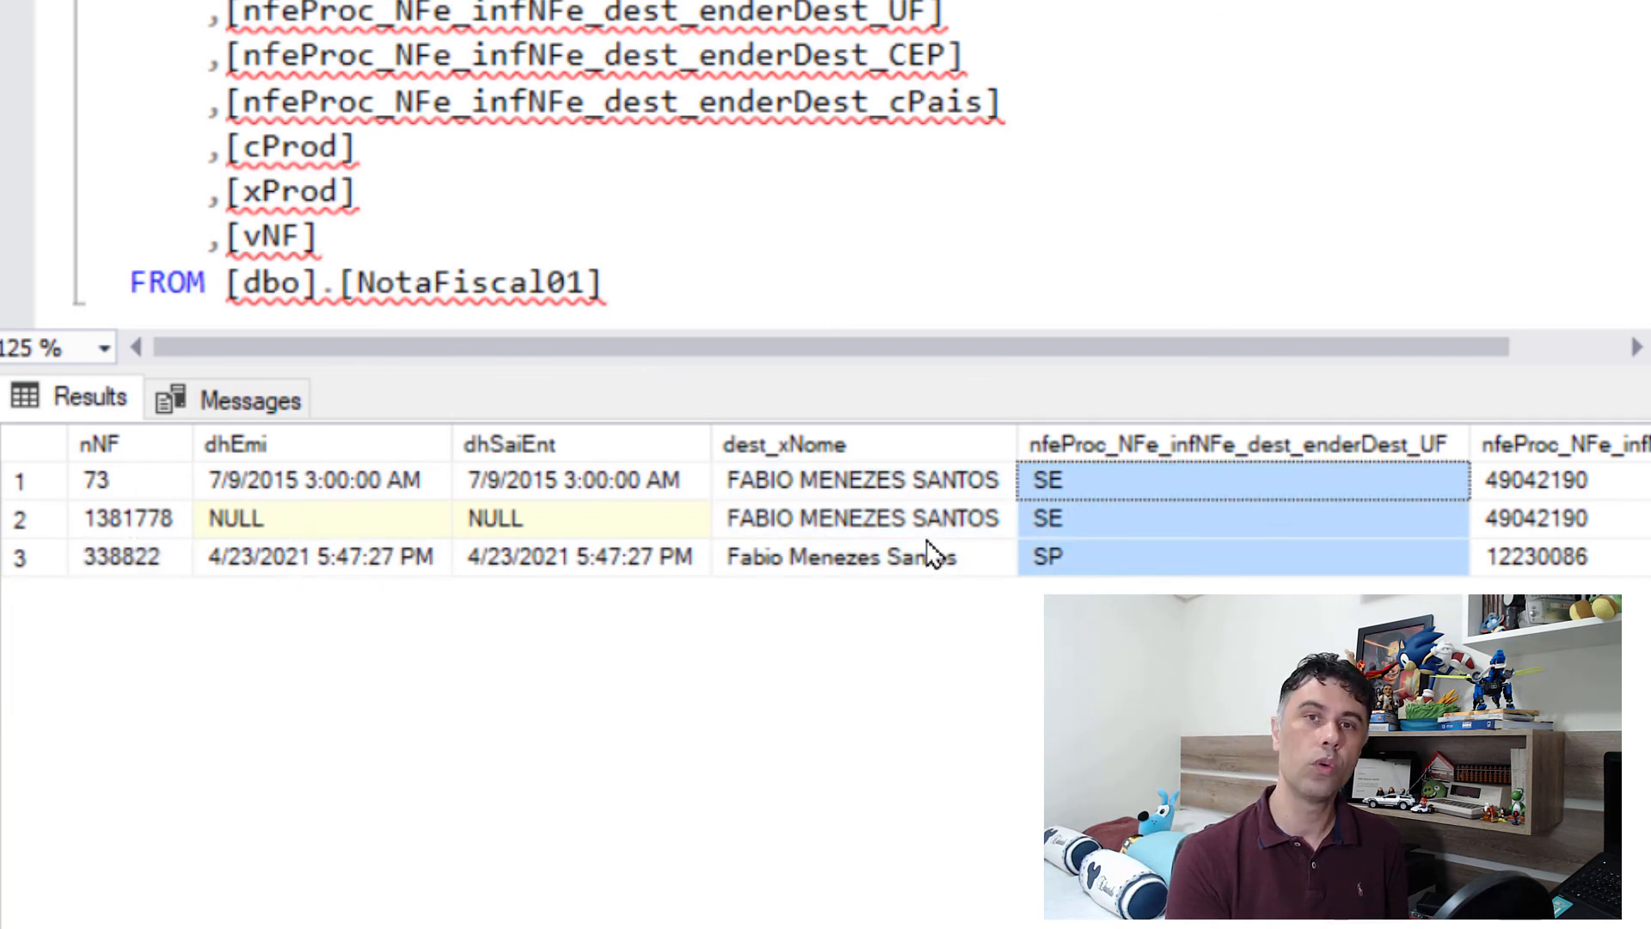